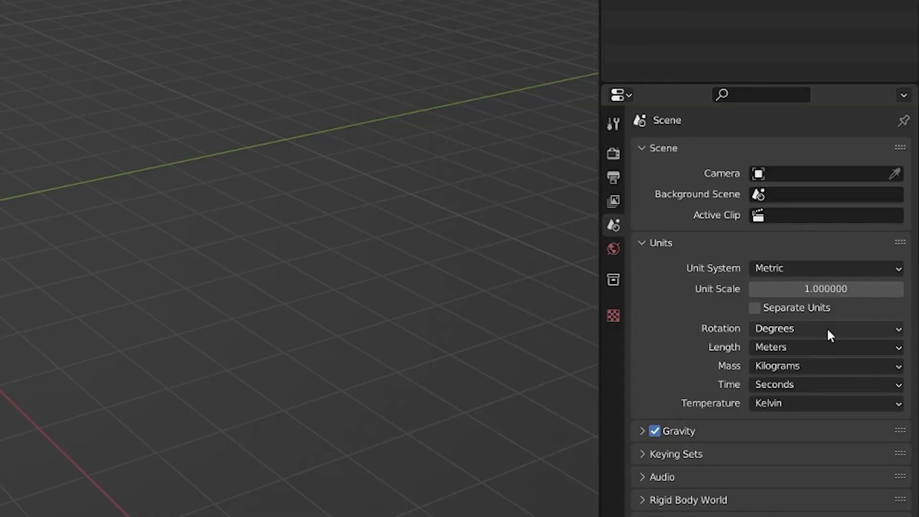
# - Set the scene's length unit to Millimeters and the viewport grid scale to 0.001
pyautogui.click(791, 350)
pyautogui.click(770, 441)
pyautogui.click(475, 34)
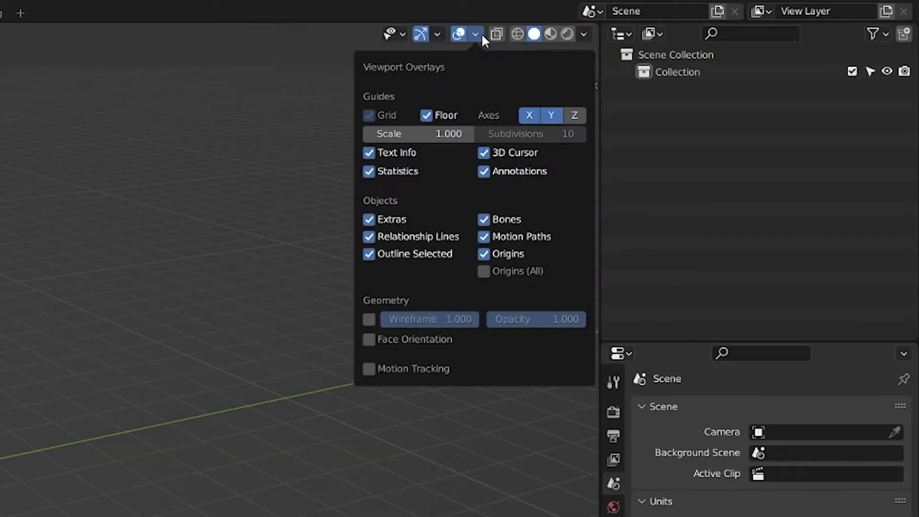
pyautogui.click(442, 135)
pyautogui.write('.00')
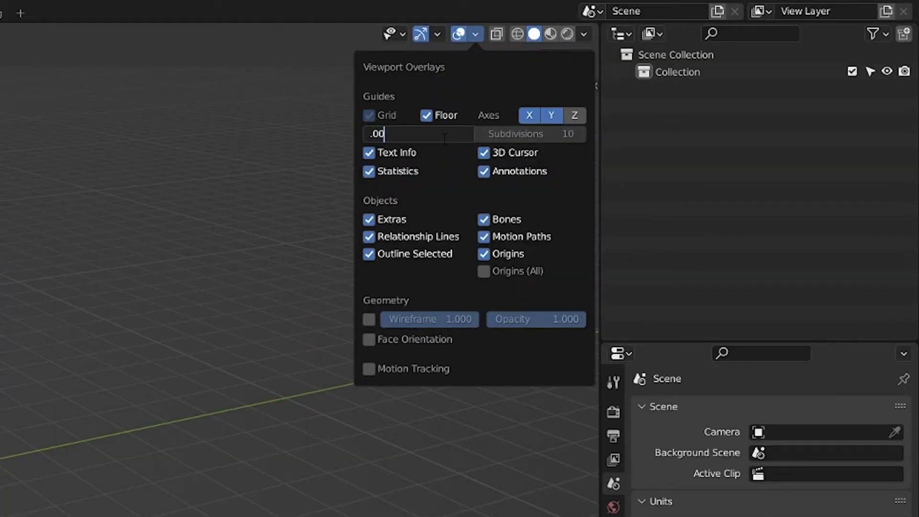
pyautogui.write('1')
pyautogui.press('Return')
# - Set the viewport clip start distance to 1 mm
pyautogui.press('n')
pyautogui.click(588, 123)
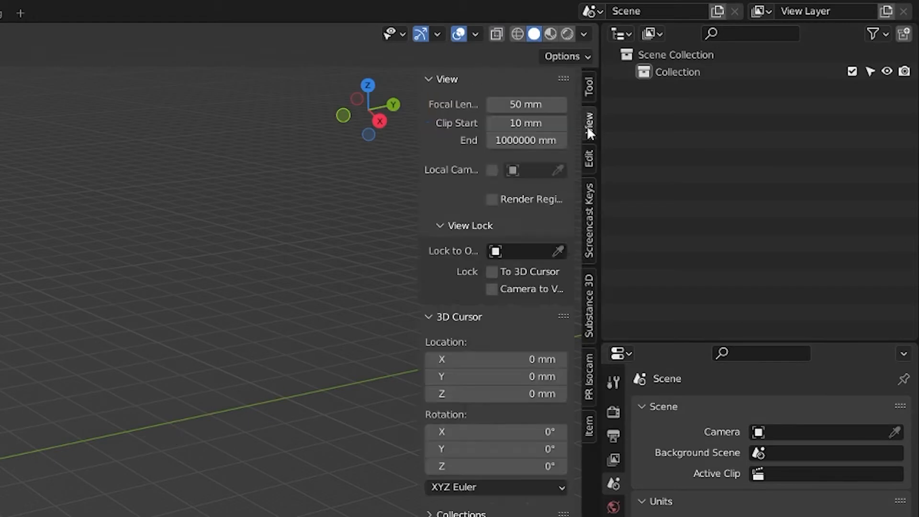
pyautogui.click(505, 123)
pyautogui.write('1')
pyautogui.press('Return')
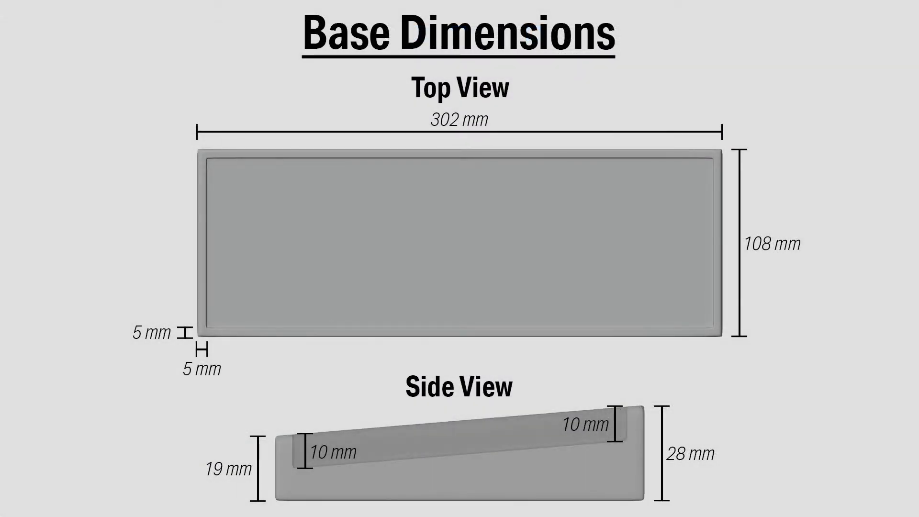
# - Add a cube at the world origin and divide it with two perpendicular, centred vertical loop cuts
pyautogui.scroll(16, 401, 266)
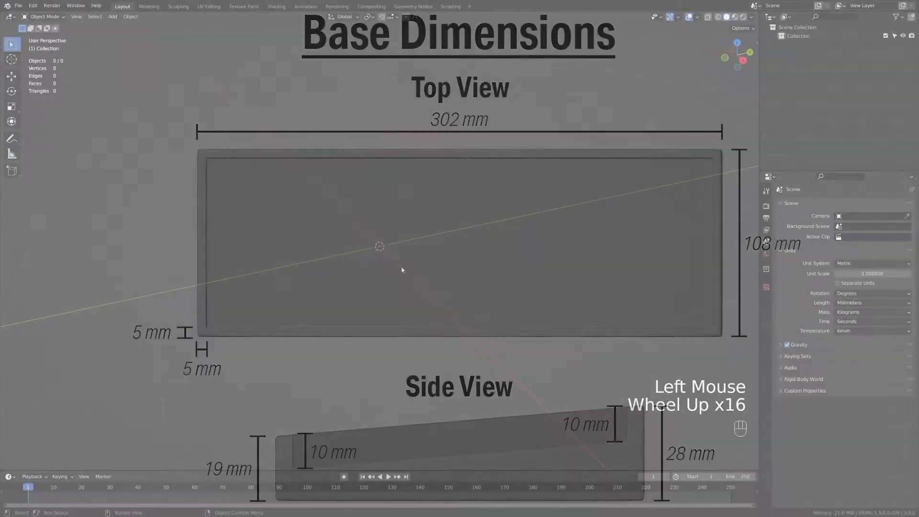
pyautogui.scroll(-1, 413, 298)
pyautogui.hotkey('shift', 'a')
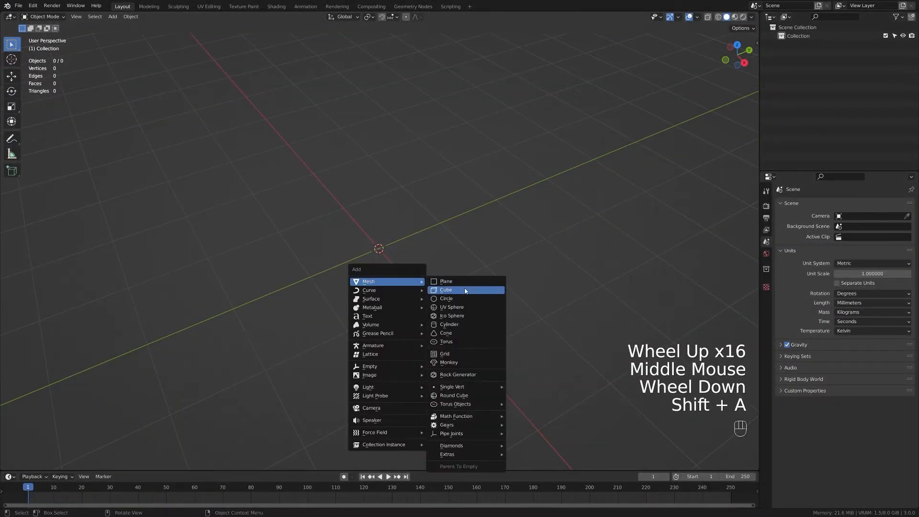
pyautogui.click(445, 290)
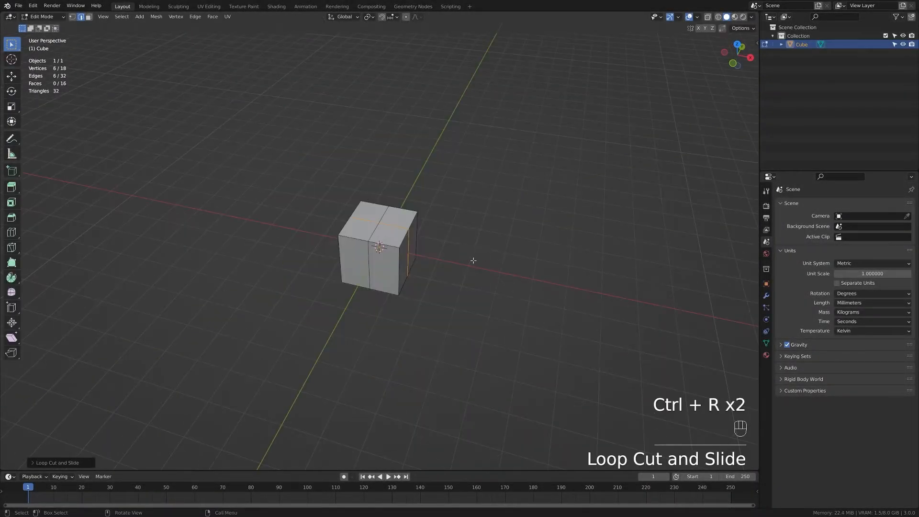
# - Delete the cube's faces in three of its four quarters, keeping only one quarter, and return to Object Mode
pyautogui.press('3')
pyautogui.hotkey('alt', 'z')
pyautogui.moveTo(472, 254); pyautogui.dragTo(464, 261, button='middle')
pyautogui.moveTo(327, 193); pyautogui.dragTo(377, 337)
pyautogui.moveTo(378, 336); pyautogui.dragTo(375, 225, button='middle')
pyautogui.keyDown('shift'); pyautogui.moveTo(375, 225); pyautogui.dragTo(447, 338); pyautogui.keyUp('shift')
pyautogui.moveTo(447, 338); pyautogui.dragTo(470, 287, button='middle')
pyautogui.press('x')
pyautogui.click(440, 338)
pyautogui.press('Tab')
pyautogui.hotkey('alt', 'z')
# - Add two Mirror modifiers to the quarter cube, the first mirroring on X and the second on Y
pyautogui.click(765, 295)
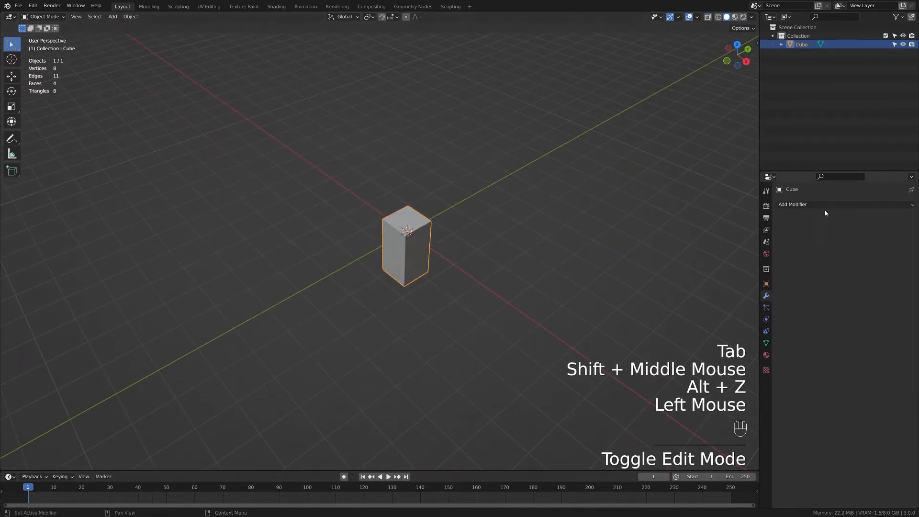
pyautogui.click(825, 206)
pyautogui.click(749, 305)
pyautogui.click(830, 204)
pyautogui.click(749, 310)
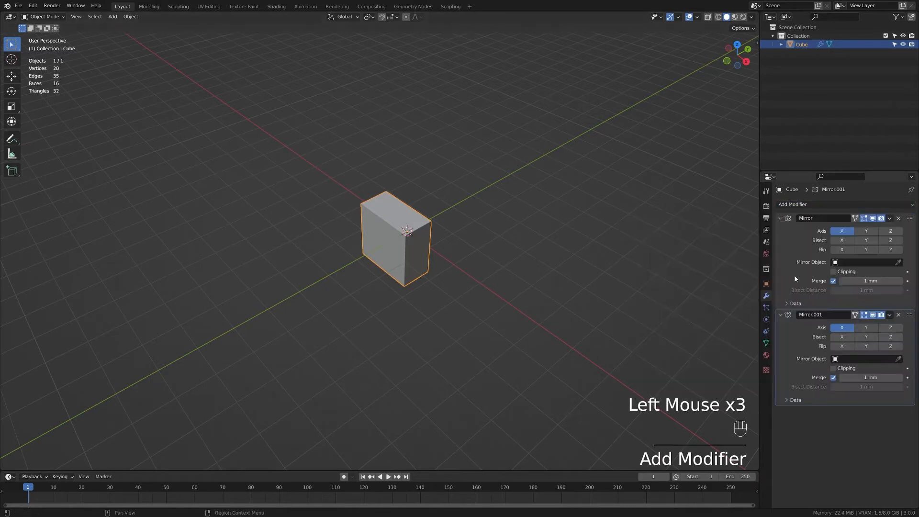
pyautogui.click(864, 328)
# - Move the quarter's outer end face 150 mm along X in Edit Mode
pyautogui.scroll(-2, 431, 257)
pyautogui.press('Tab')
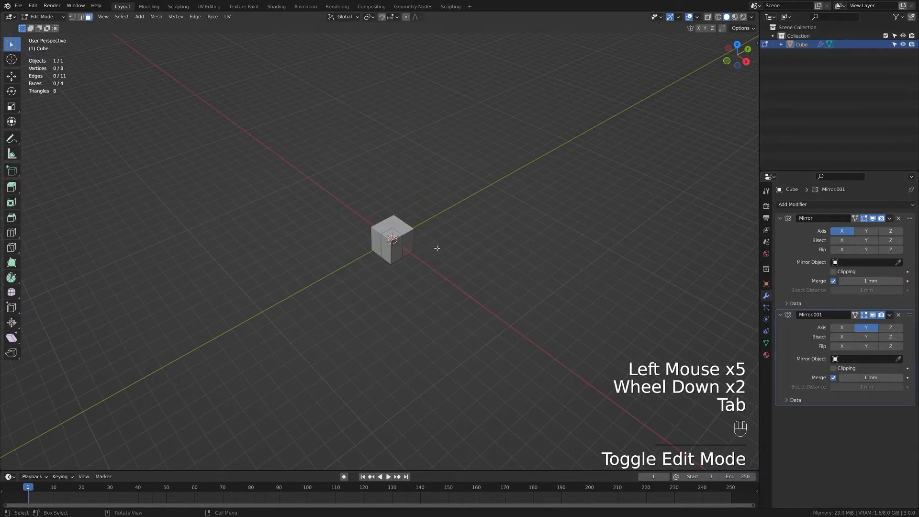
pyautogui.press('3')
pyautogui.moveTo(435, 250); pyautogui.dragTo(476, 222, button='middle')
pyautogui.click(395, 249)
pyautogui.scroll(-1, 480, 289)
pyautogui.scroll(-3, 449, 203)
pyautogui.write('gx')
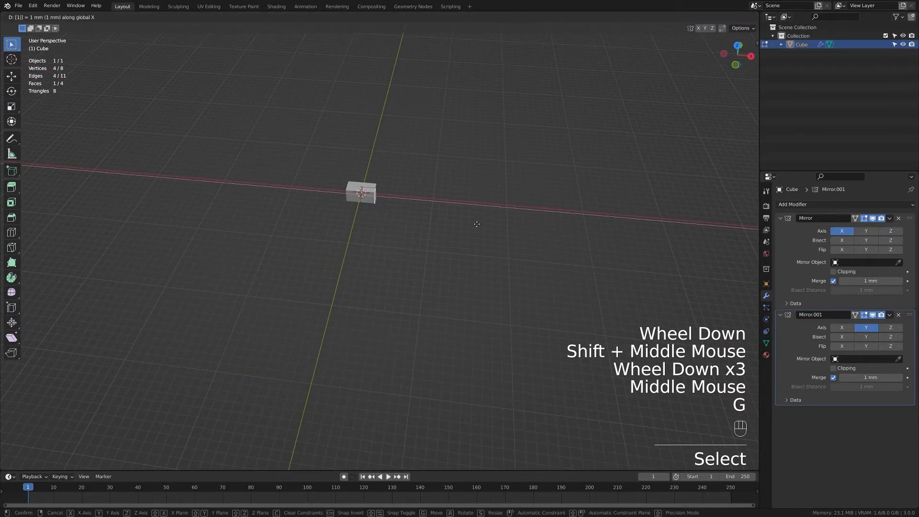
pyautogui.write('150')
pyautogui.press('Return')
# - Move the long outer side face -53 mm along Y
pyautogui.scroll(-2, 464, 246)
pyautogui.moveTo(464, 246); pyautogui.dragTo(449, 235, button='middle')
pyautogui.keyDown('shift'); pyautogui.moveTo(449, 234); pyautogui.dragTo(435, 219, button='middle'); pyautogui.keyUp('shift')
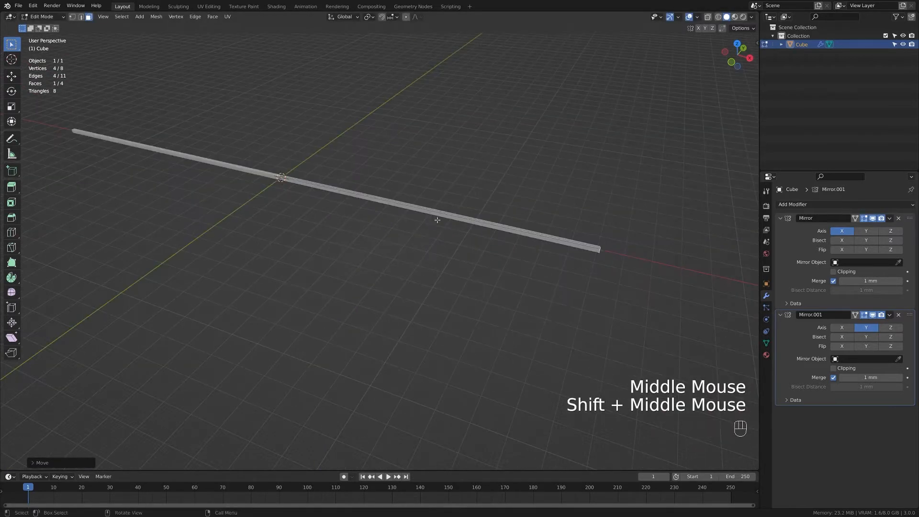
pyautogui.click(439, 216)
pyautogui.press('g')
pyautogui.write('y')
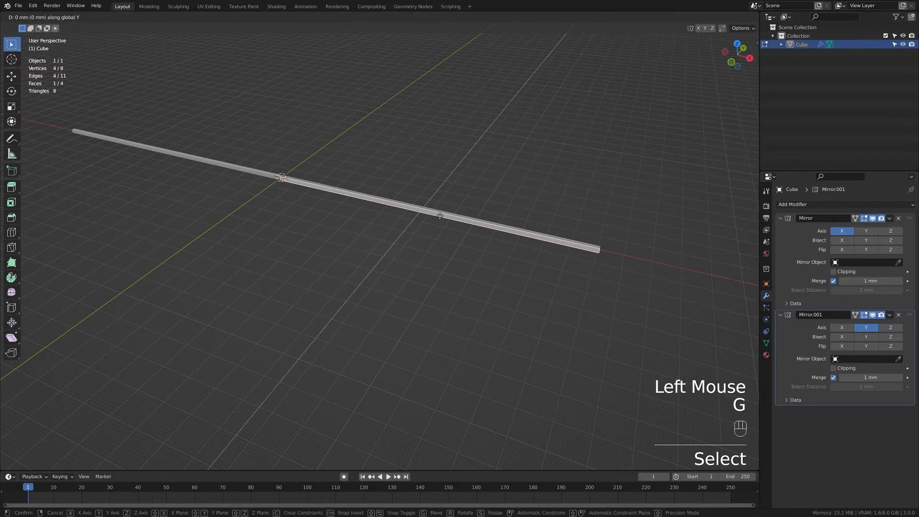
pyautogui.write('-53')
pyautogui.press('Return')
# - Move the whole mesh up 1 mm along Z
pyautogui.scroll(-2, 440, 215)
pyautogui.moveTo(440, 216); pyautogui.dragTo(478, 278, button='middle')
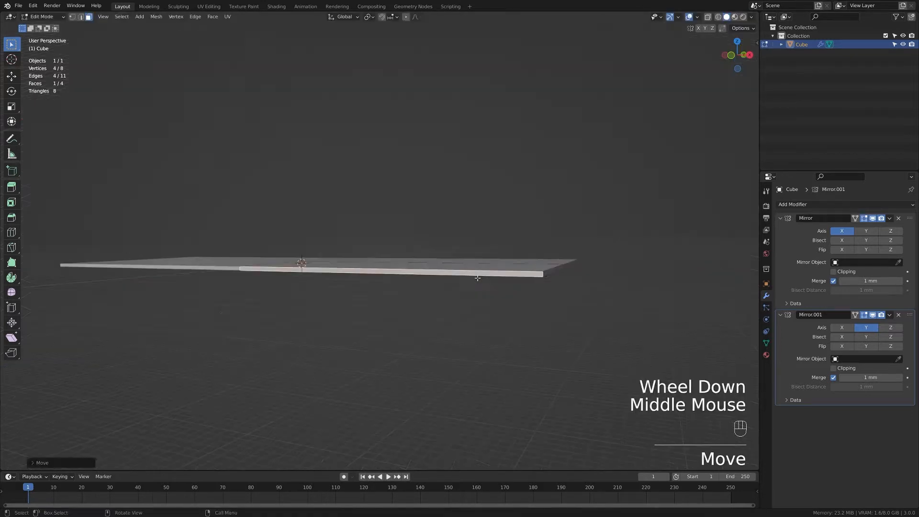
pyautogui.write('agz1')
pyautogui.click(478, 277)
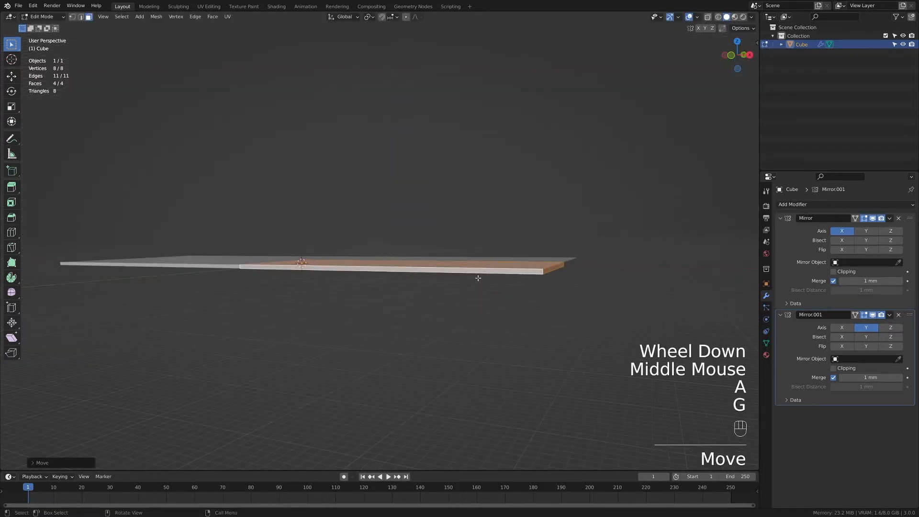
# - Raise the top face along Z to thicken the flat slab into the base block
pyautogui.click(421, 298)
pyautogui.moveTo(370, 236); pyautogui.dragTo(480, 254, button='middle')
pyautogui.click(480, 254)
pyautogui.write('gz')
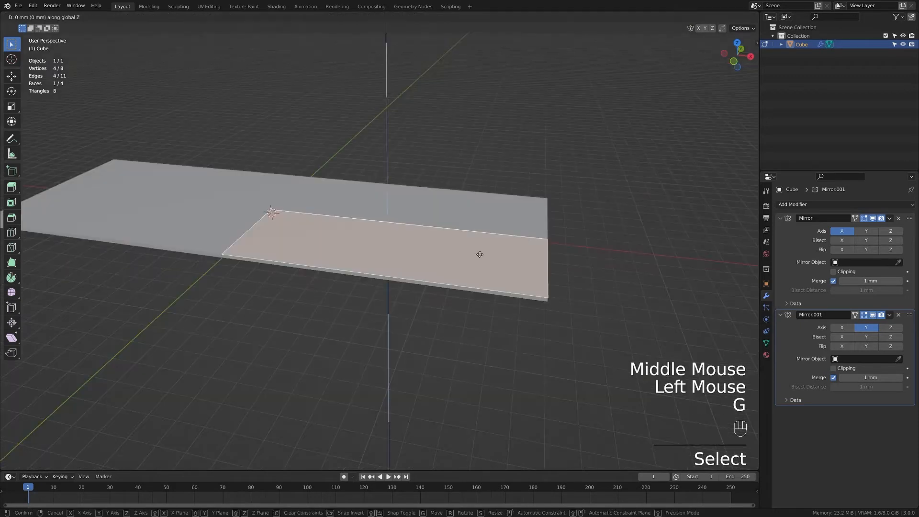
pyautogui.write('1')
pyautogui.press('Return')
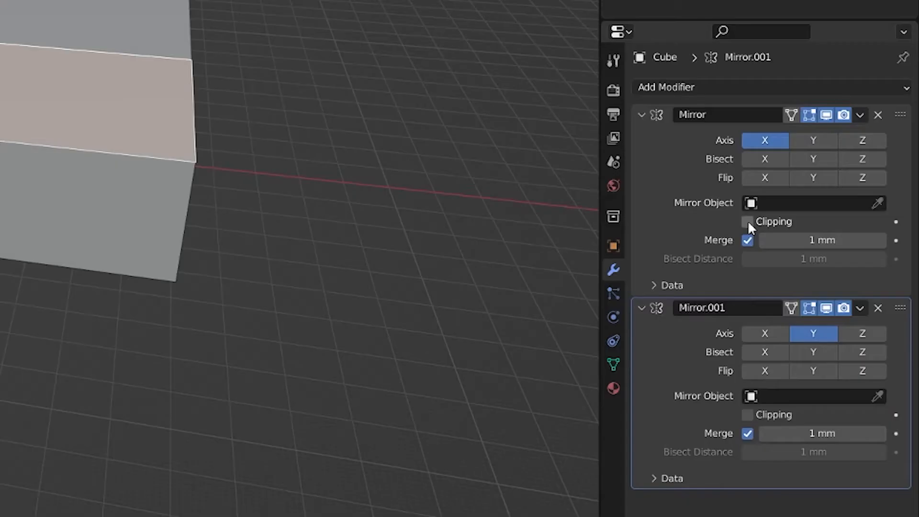
# - Enable clipping on both Mirror modifiers and switch to vertex selection mode
pyautogui.click(833, 272)
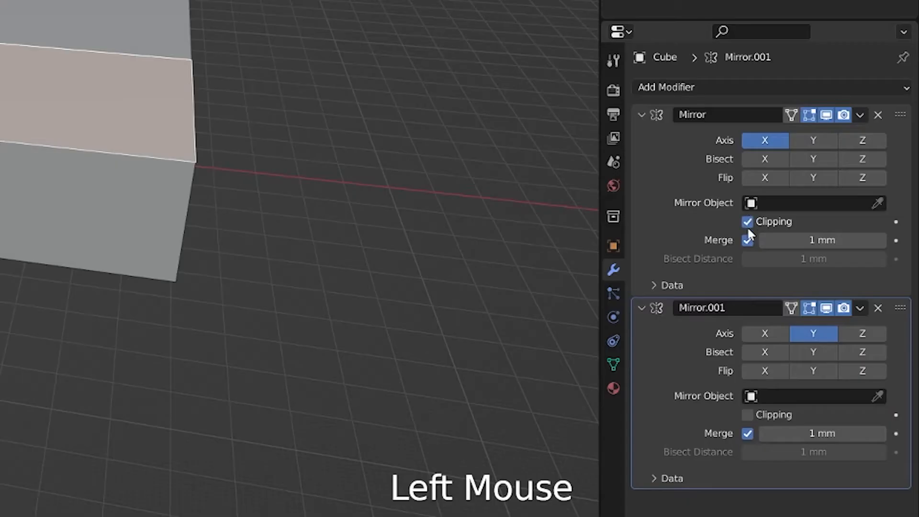
pyautogui.click(834, 368)
pyautogui.click(310, 308)
pyautogui.press('1')
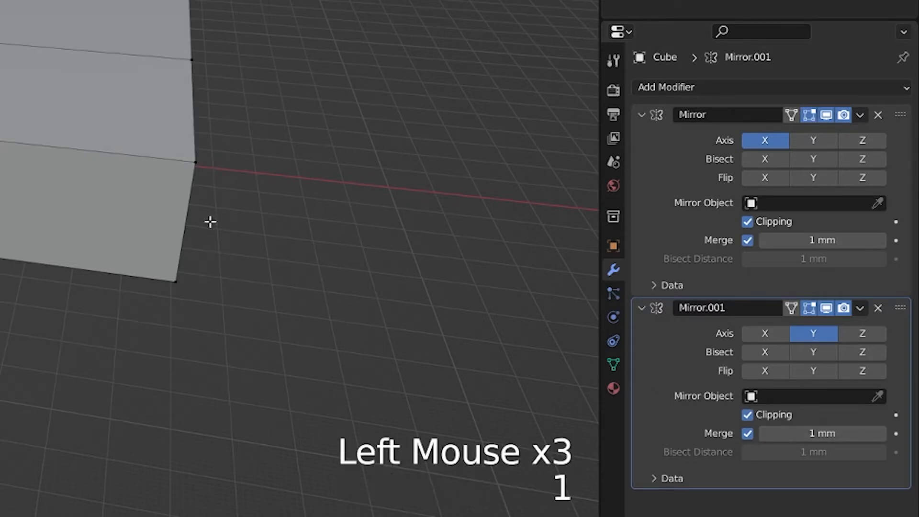
# - Extrude the top face in place and move it -5 mm along X and 5 mm along Y to form the rim
pyautogui.press('e')
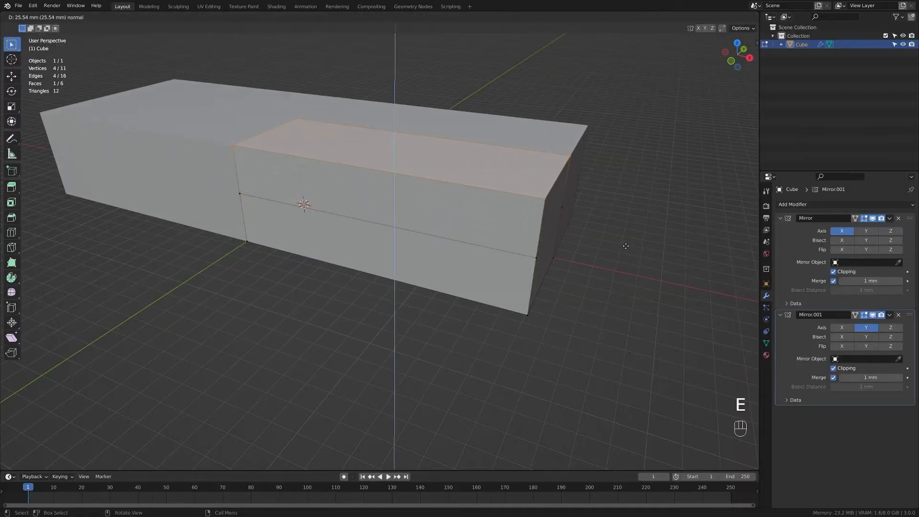
pyautogui.rightClick(626, 245)
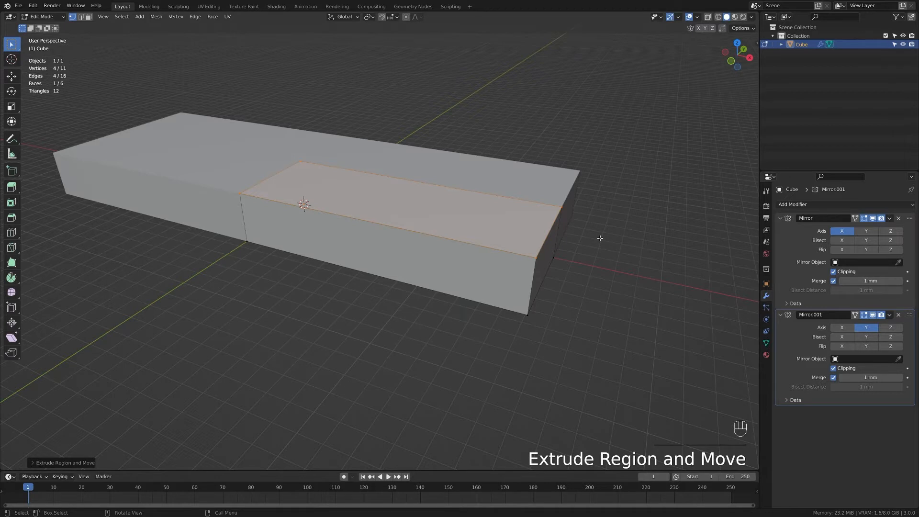
pyautogui.press('g')
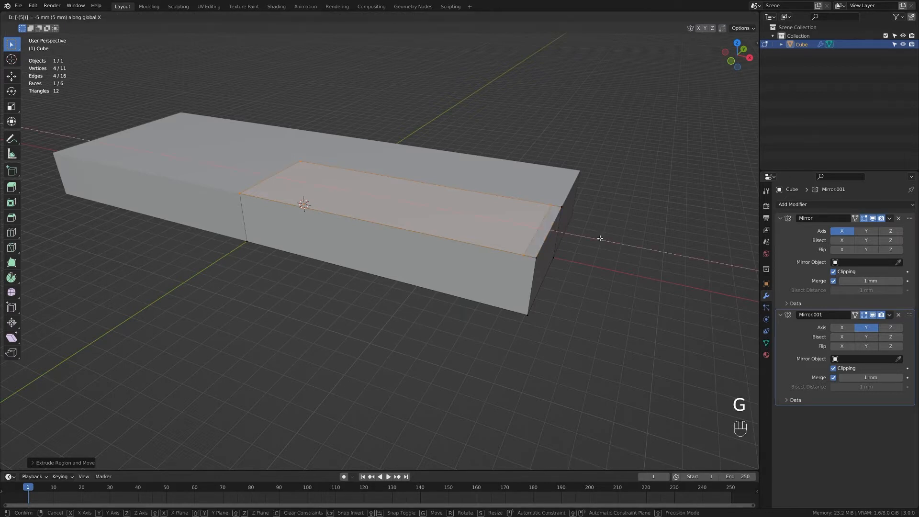
pyautogui.press('Return')
pyautogui.write('gy5')
pyautogui.click(600, 237)
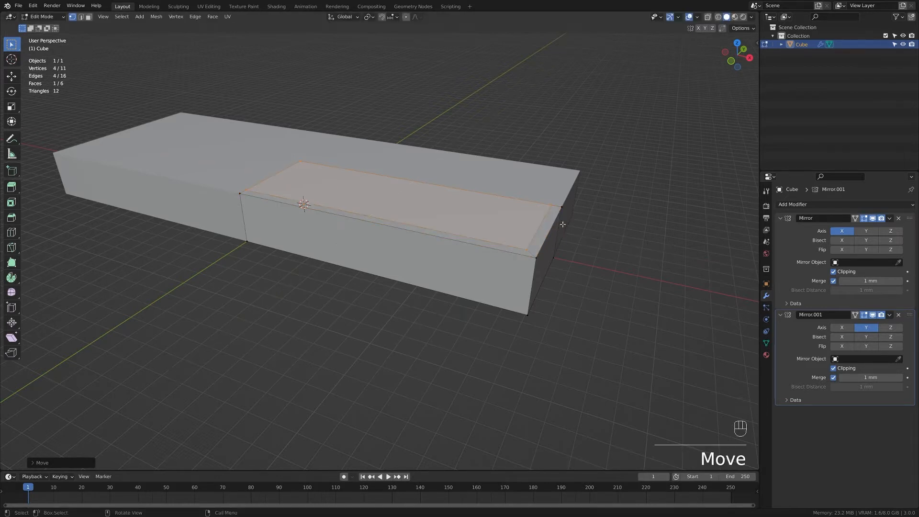
# - Extrude the inner top face in place and move it -10 mm along Z to form the recess
pyautogui.press('e')
pyautogui.rightClick(566, 176)
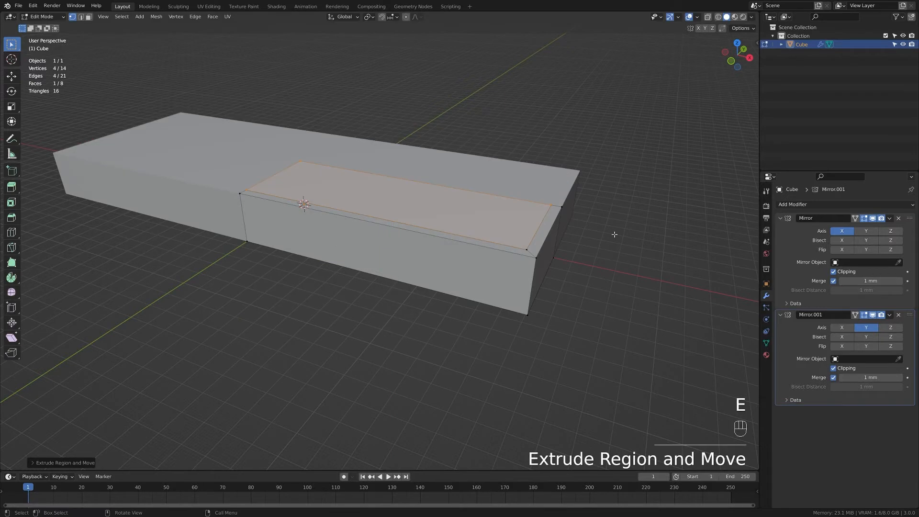
pyautogui.write('gz-10')
pyautogui.press('Return')
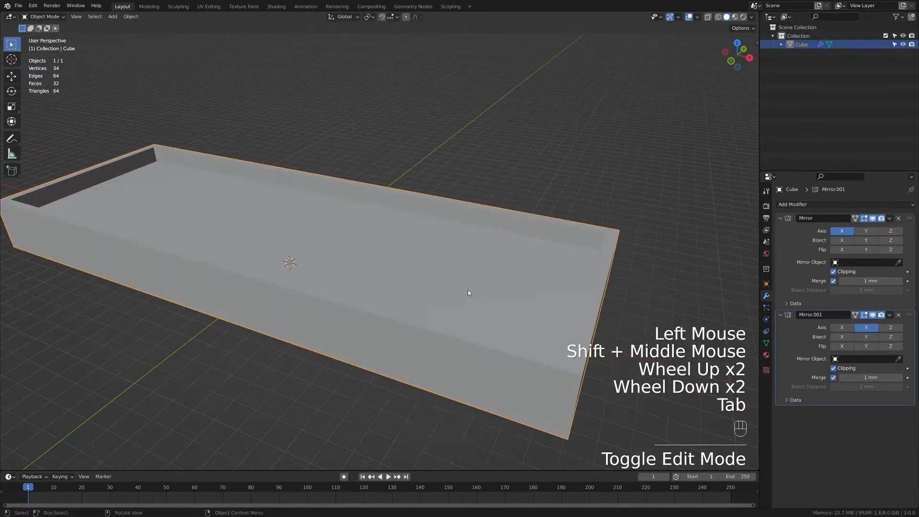
# - Shade the base smooth and enable Auto Smooth for its normals
pyautogui.rightClick(468, 290)
pyautogui.click(461, 303)
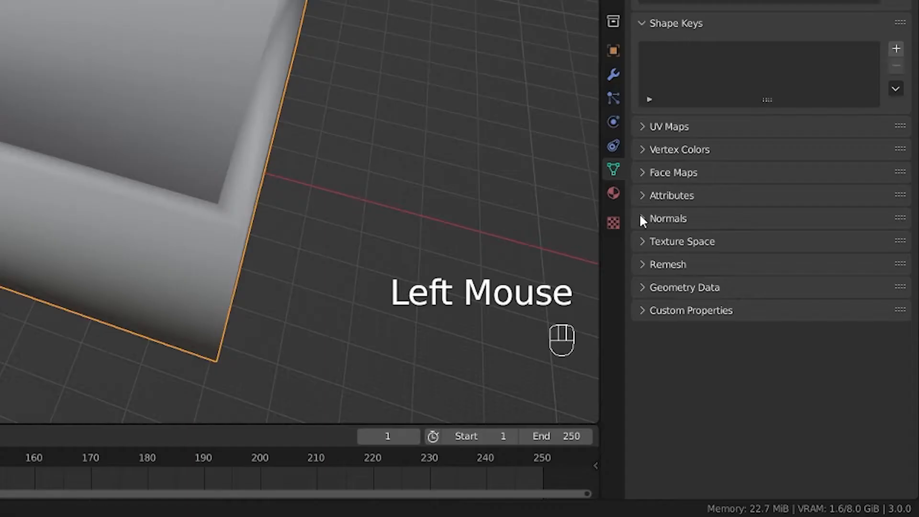
pyautogui.click(641, 220)
pyautogui.click(747, 243)
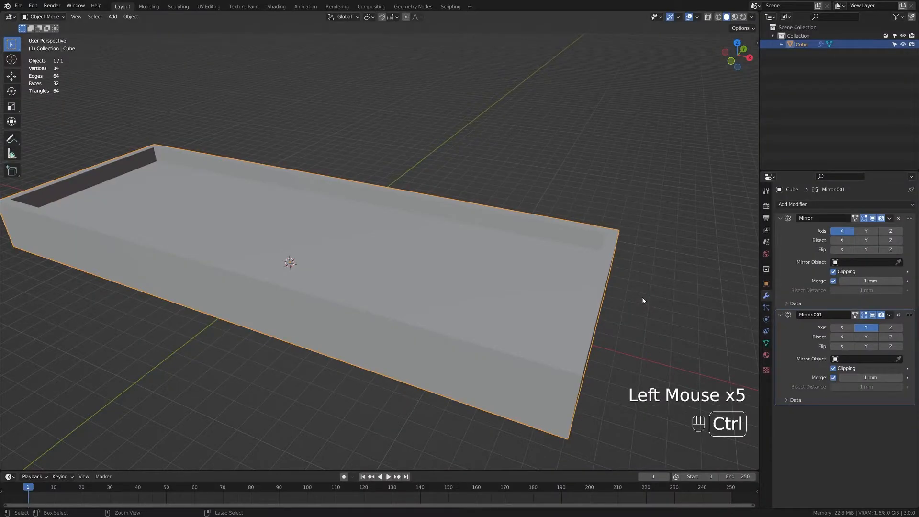
# - Add a Subdivision modifier with viewport and render levels of 3, and collapse both Mirror modifiers
pyautogui.hotkey('ctrl', '3')
pyautogui.click(899, 443)
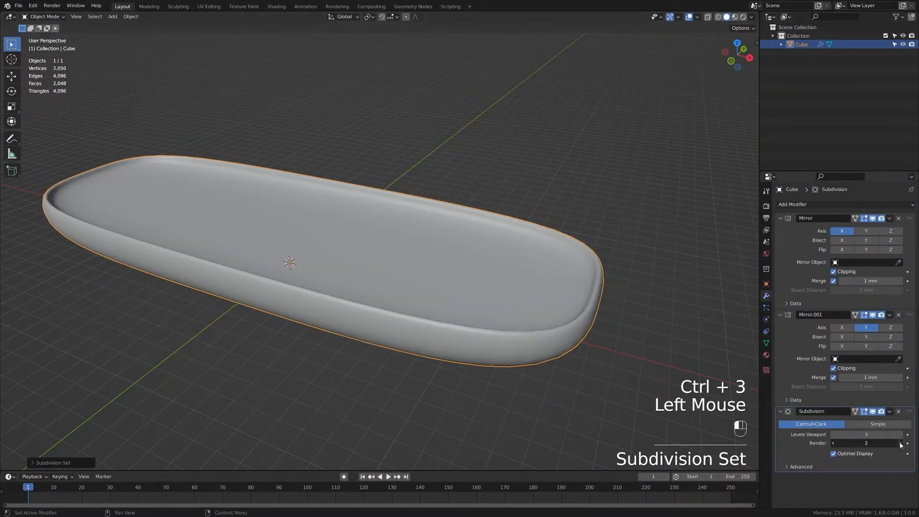
pyautogui.click(780, 218)
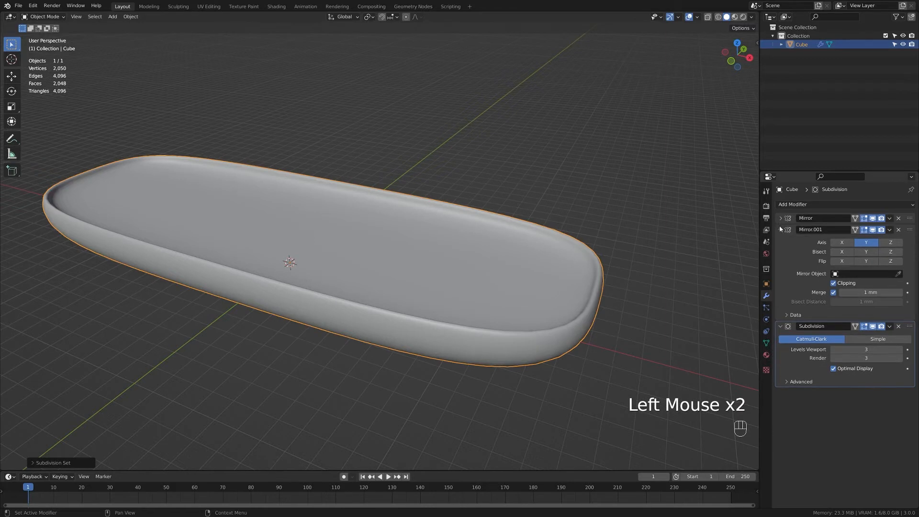
pyautogui.click(780, 229)
# - Try a Bevel modifier on the base, placed before the Subdivision modifier in the stack
pyautogui.click(839, 205)
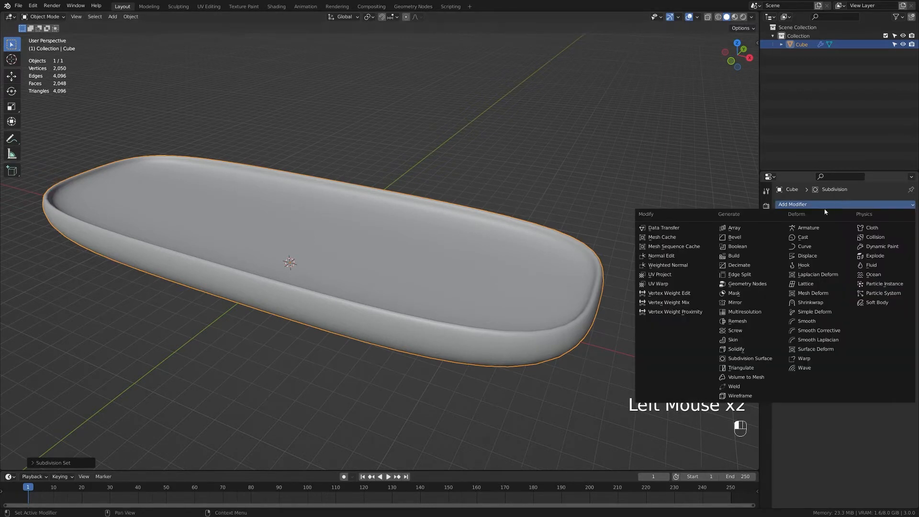
pyautogui.click(735, 237)
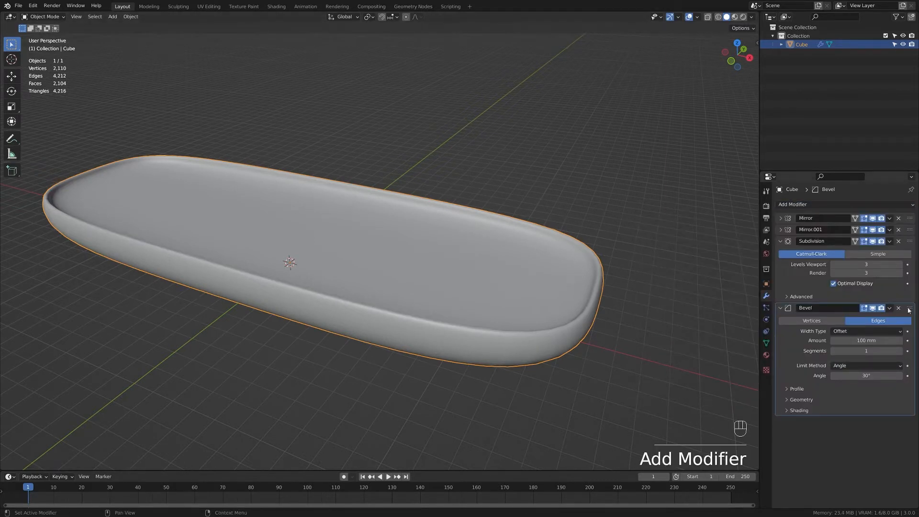
pyautogui.moveTo(908, 309); pyautogui.dragTo(908, 242)
# - Set the Bevel modifier's amount to 2 mm, segments to 2 and limit method to None
pyautogui.doubleClick(868, 273)
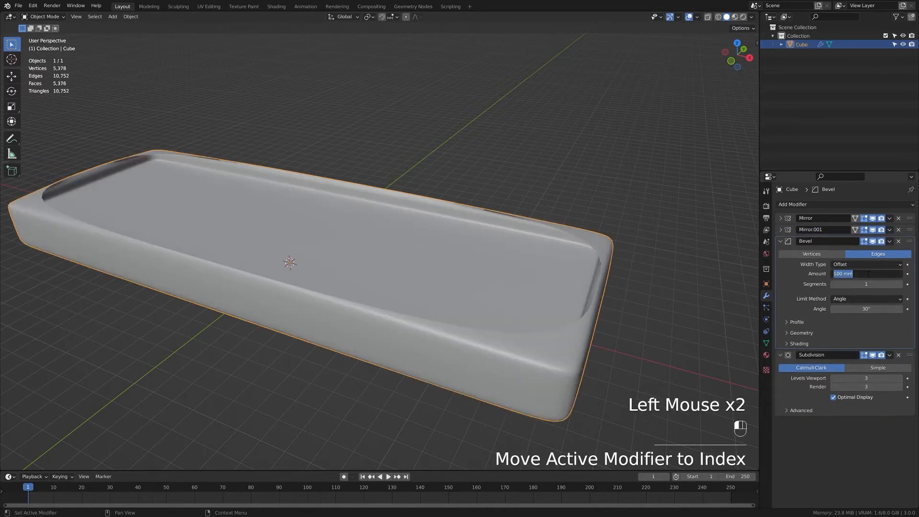
pyautogui.write('2')
pyautogui.press('Return')
pyautogui.click(851, 299)
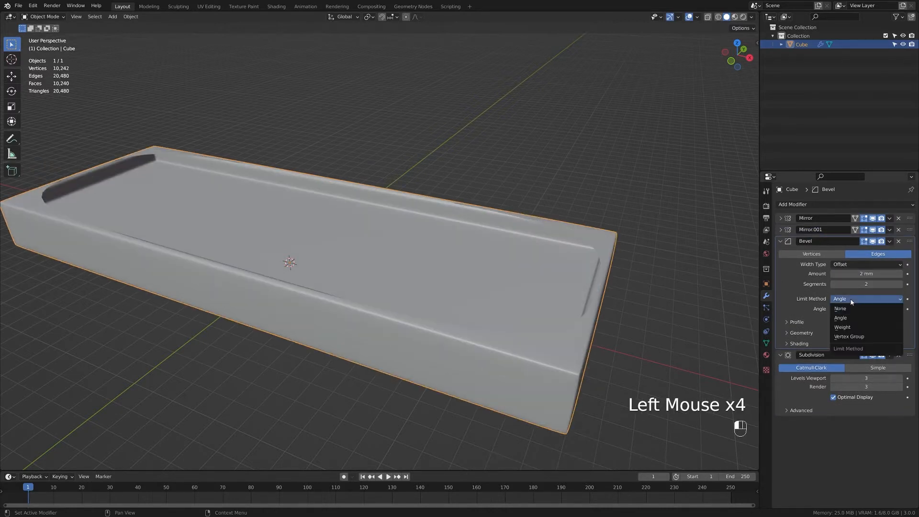
pyautogui.click(852, 308)
pyautogui.moveTo(620, 361)
pyautogui.keyDown('shift'); pyautogui.mouseDown(button='middle')
pyautogui.moveTo(592, 259)
pyautogui.moveTo(607, 225)
pyautogui.moveTo(392, 241)
pyautogui.mouseUp(button='middle'); pyautogui.keyUp('shift')
pyautogui.scroll(2, 585, 225)
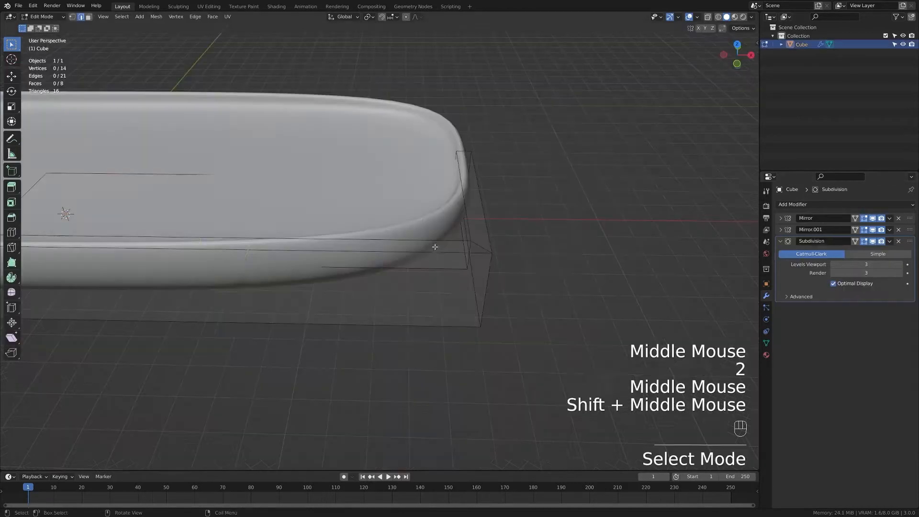
# - Add a supporting edge loop across the base and slide it close to the outer corner at the short end
pyautogui.hotkey('ctrl', 'r')
pyautogui.keyDown('shift'); pyautogui.moveTo(550, 268); pyautogui.dragTo(491, 217, button='middle'); pyautogui.keyUp('shift')
pyautogui.click(491, 217)
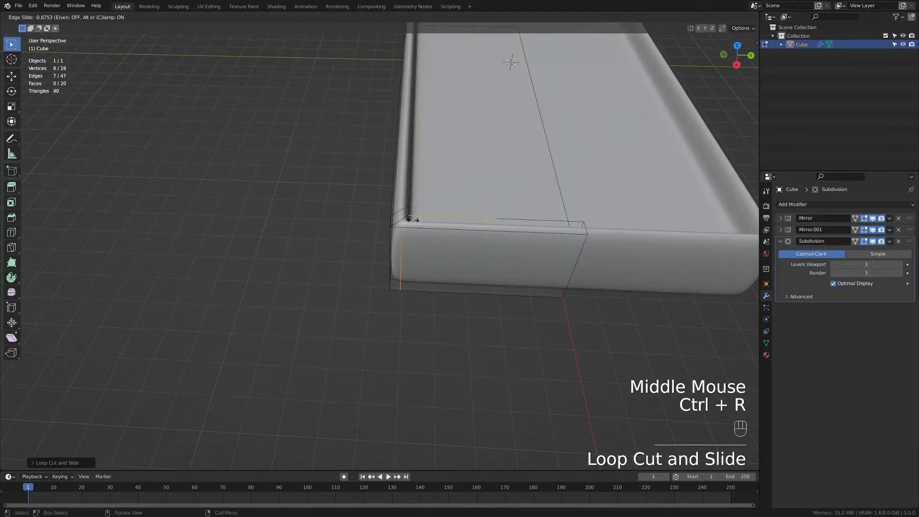
pyautogui.click(413, 220)
# - Add two horizontal edge loops around the outer walls, one close to the upper edge and one close to the bottom edge
pyautogui.moveTo(413, 219); pyautogui.dragTo(461, 211, button='middle')
pyautogui.keyDown('shift'); pyautogui.moveTo(462, 210); pyautogui.dragTo(497, 258, button='middle'); pyautogui.keyUp('shift')
pyautogui.hotkey('ctrl', 'r')
pyautogui.click(498, 258)
pyautogui.click(499, 226)
pyautogui.hotkey('ctrl', 'r')
pyautogui.click(499, 239)
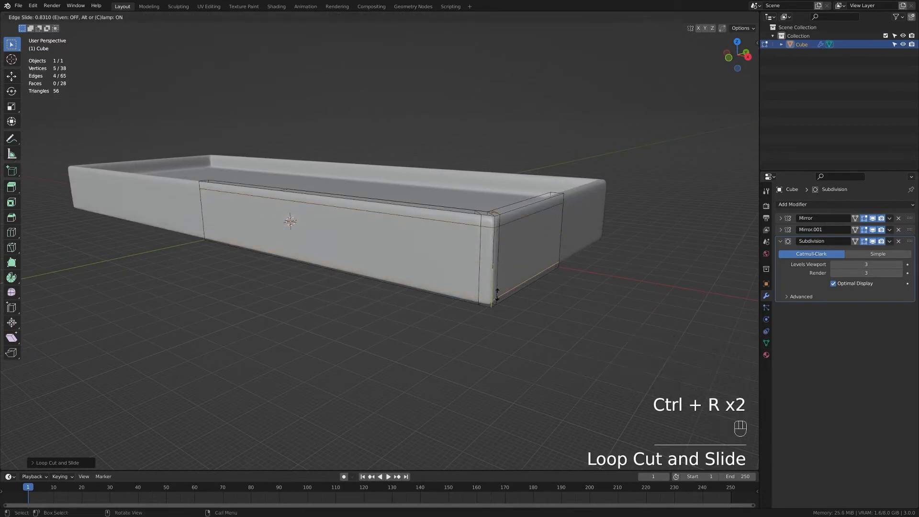
pyautogui.click(496, 291)
# - Add an edge loop around the recess's inner walls and slide it down close to the recess floor
pyautogui.keyDown('shift'); pyautogui.moveTo(497, 292); pyautogui.dragTo(445, 258, button='middle'); pyautogui.keyUp('shift')
pyautogui.scroll(2, 421, 311)
pyautogui.moveTo(445, 259); pyautogui.dragTo(221, 215, button='middle')
pyautogui.hotkey('alt', 'z')
pyautogui.hotkey('ctrl', 'r')
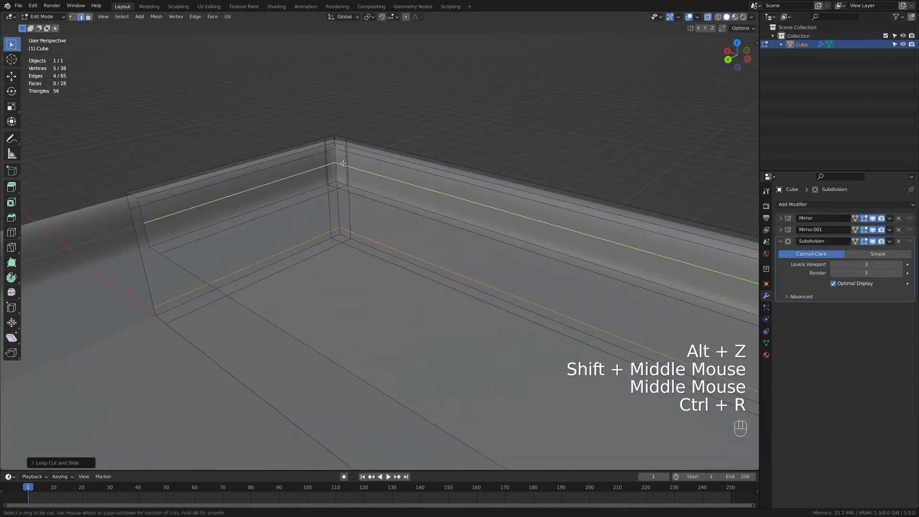
pyautogui.click(337, 168)
pyautogui.click(340, 180)
# - Slide the vertical edge loop on the short end wall closer to the outer corner
pyautogui.keyDown('shift'); pyautogui.moveTo(340, 180); pyautogui.dragTo(345, 210, button='middle'); pyautogui.keyUp('shift')
pyautogui.scroll(2, 344, 210)
pyautogui.keyDown('shift'); pyautogui.moveTo(344, 211); pyautogui.dragTo(349, 240, button='middle'); pyautogui.keyUp('shift')
pyautogui.moveTo(348, 240); pyautogui.dragTo(295, 257, button='middle')
pyautogui.click(461, 171)
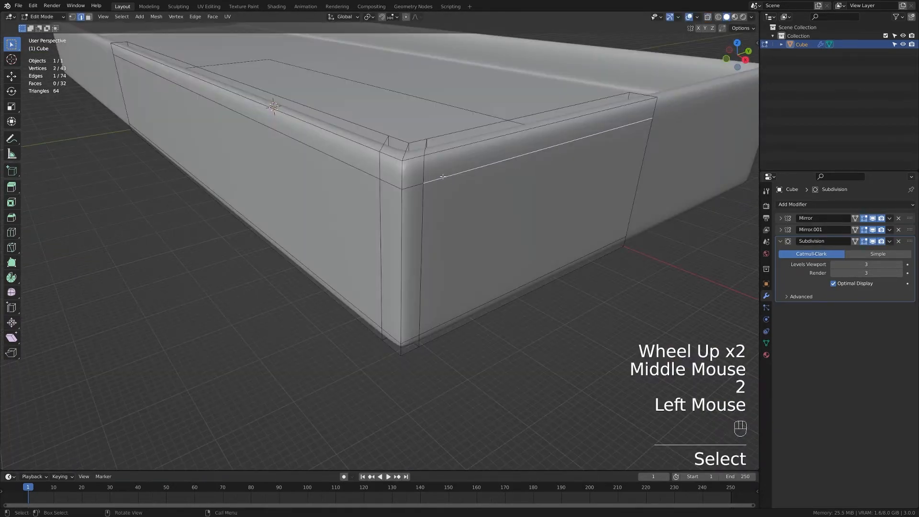
pyautogui.keyDown('shift'); pyautogui.click(413, 183); pyautogui.keyUp('shift')
pyautogui.moveTo(457, 196); pyautogui.dragTo(537, 205, button='middle')
pyautogui.press('g')
pyautogui.press('g')
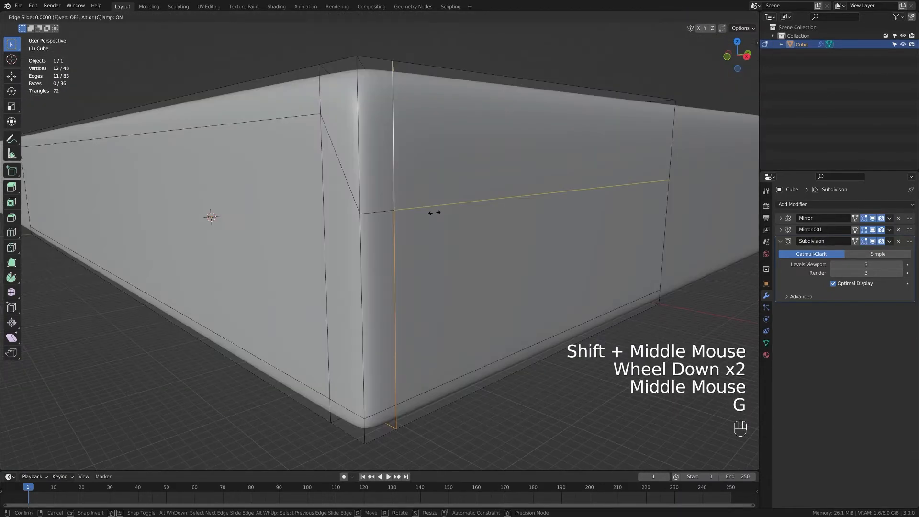
pyautogui.click(383, 205)
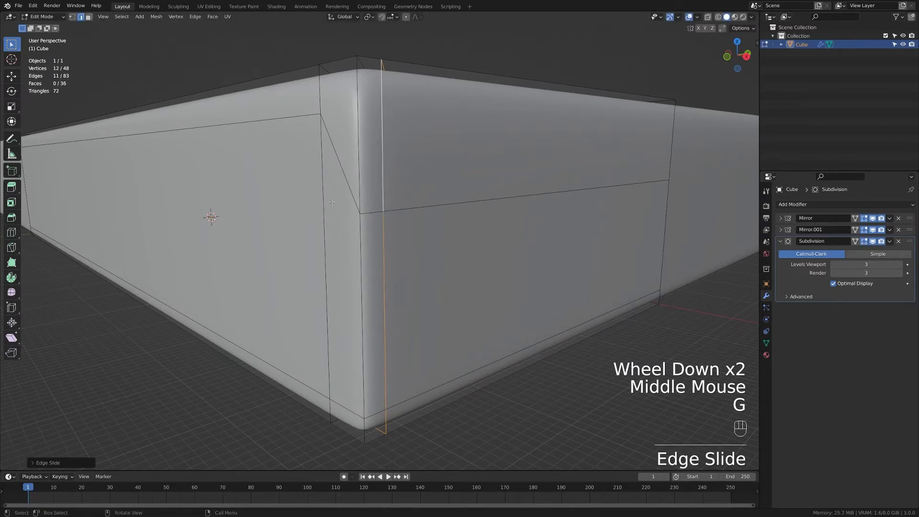
# - Slide the adjoining vertical edge loop on the long wall closer to the same outer corner
pyautogui.keyDown('alt'); pyautogui.click(333, 201); pyautogui.keyUp('alt')
pyautogui.press('g')
pyautogui.press('g')
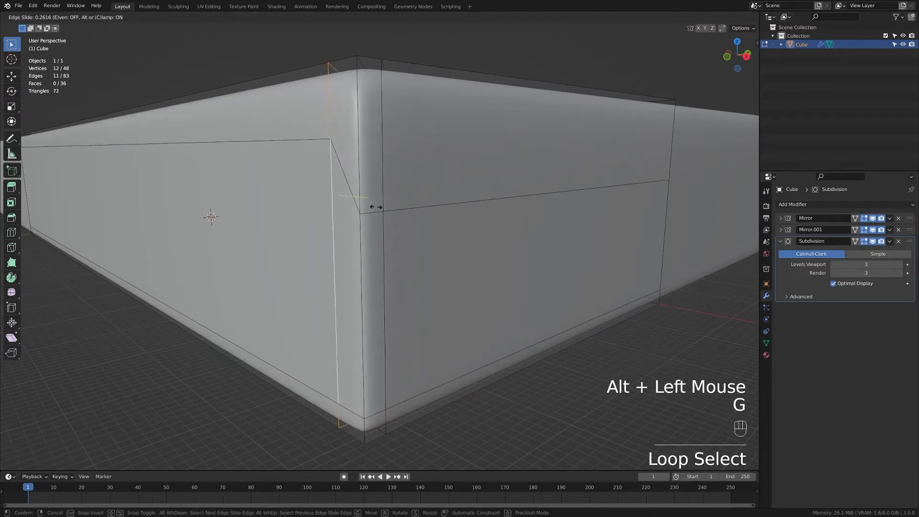
# - Add two edge loops along the rim's top face, one near its outer edge and one near its inner edge
pyautogui.scroll(-2, 382, 215)
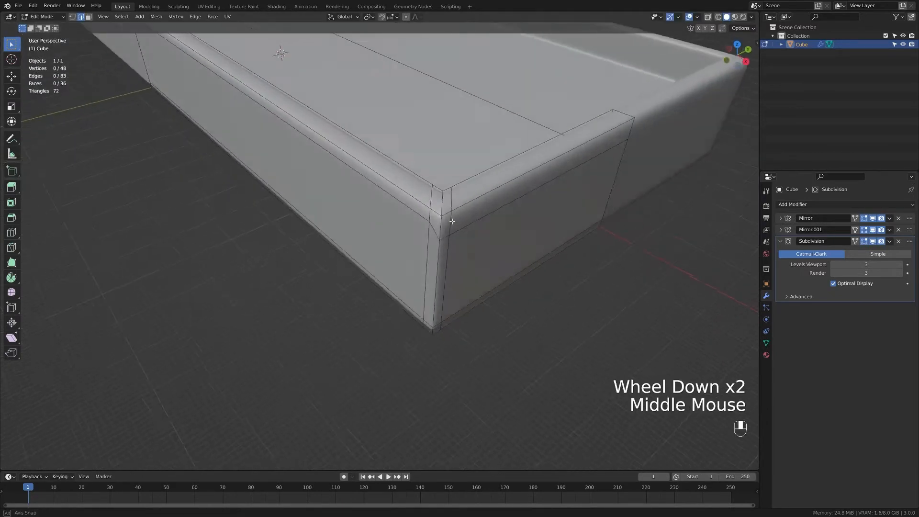
pyautogui.moveTo(383, 216); pyautogui.dragTo(350, 226, button='middle')
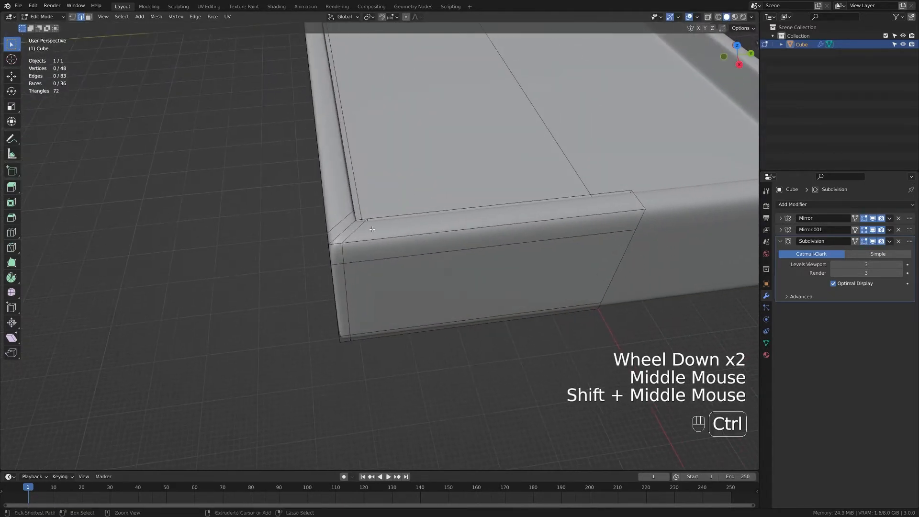
pyautogui.hotkey('ctrl', 'r')
pyautogui.click(350, 226)
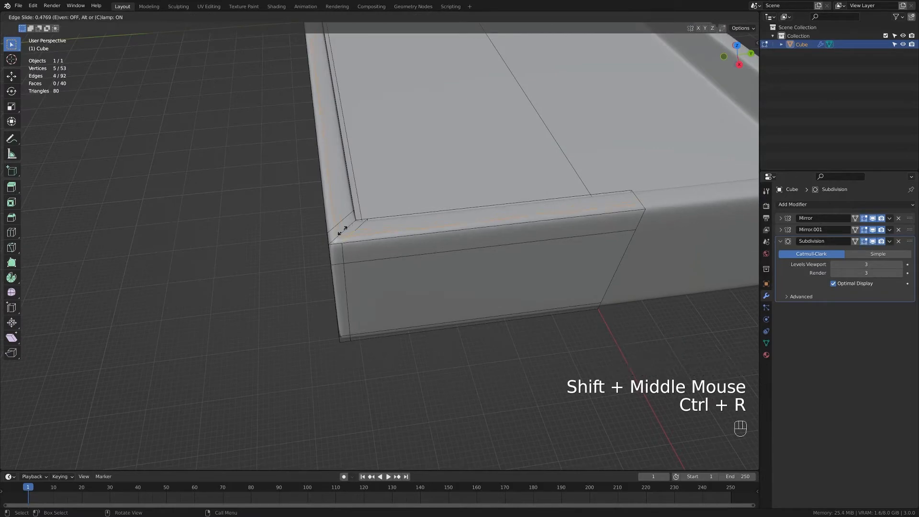
pyautogui.click(342, 231)
pyautogui.hotkey('ctrl', 'r')
pyautogui.click(351, 221)
pyautogui.click(359, 219)
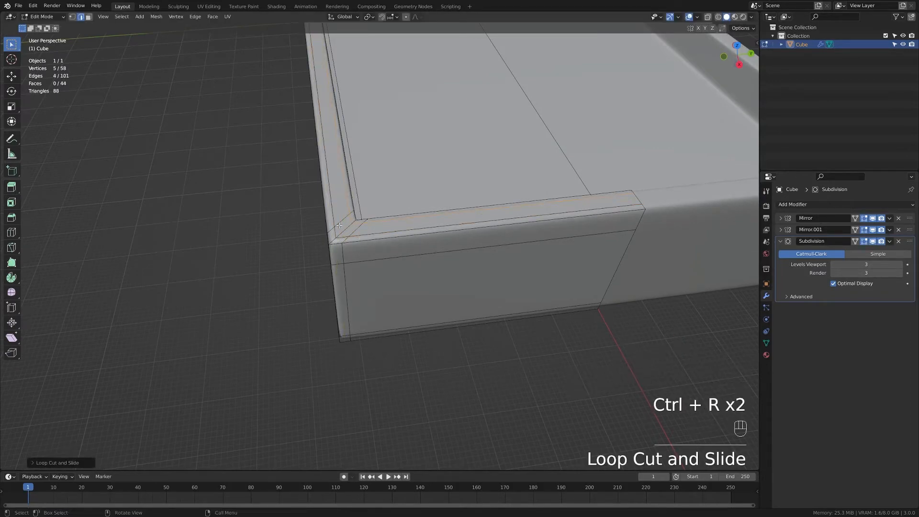
# - Apply the Y-axis Mirror modifier to the base, keeping the X-axis Mirror and the Subdivision modifier
pyautogui.moveTo(359, 218); pyautogui.dragTo(465, 202, button='middle')
pyautogui.scroll(2, 594, 212)
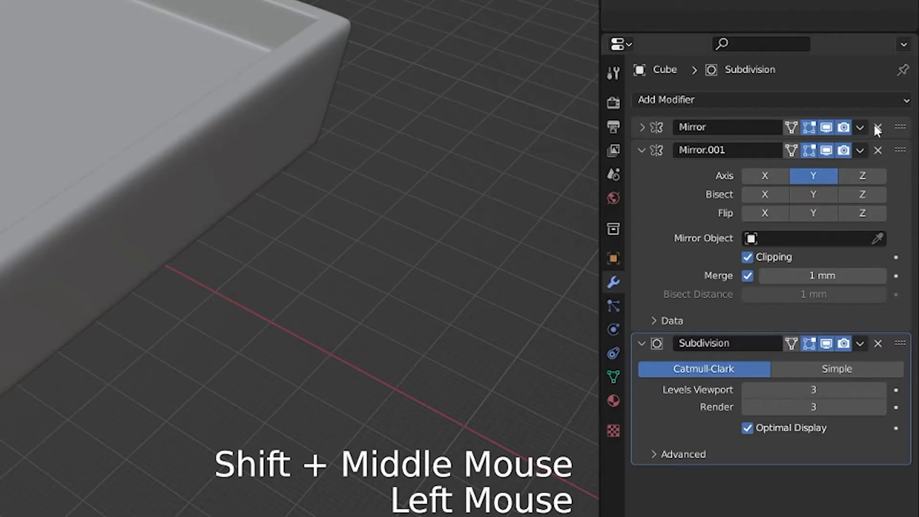
pyautogui.click(859, 150)
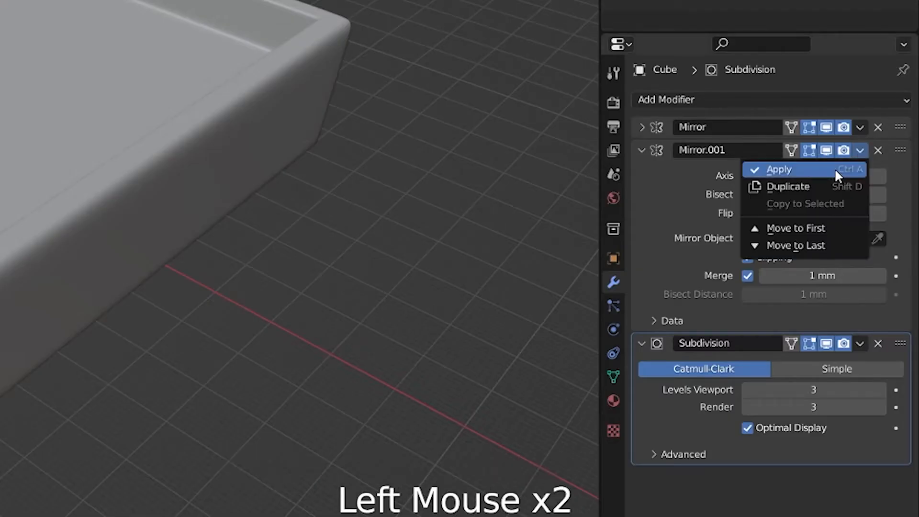
pyautogui.click(835, 168)
# - Dissolve the edge loop running lengthwise through the middle of the base
pyautogui.click(192, 171)
pyautogui.press('Tab')
pyautogui.press('2')
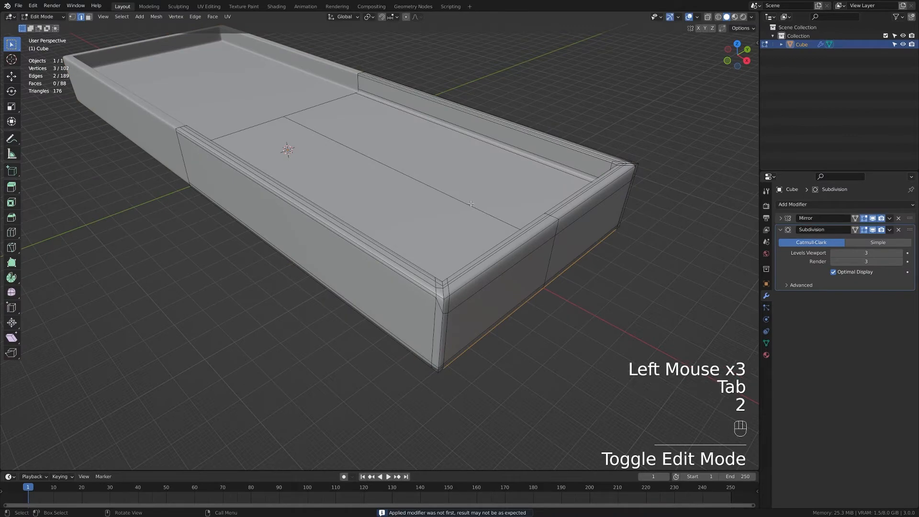
pyautogui.keyDown('alt'); pyautogui.click(554, 240); pyautogui.keyUp('alt')
pyautogui.hotkey('ctrl', 'x')
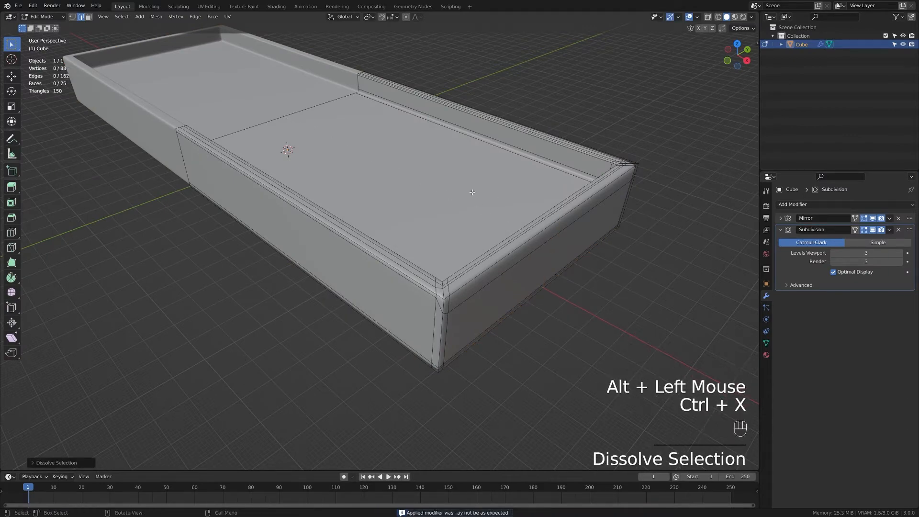
# - Lower the rim and recess vertices of the front long side along Z so the base slopes towards the front
pyautogui.hotkey('alt', 'z')
pyautogui.press('1')
pyautogui.moveTo(468, 188); pyautogui.dragTo(282, 117, button='middle')
pyautogui.moveTo(239, 97); pyautogui.dragTo(330, 173)
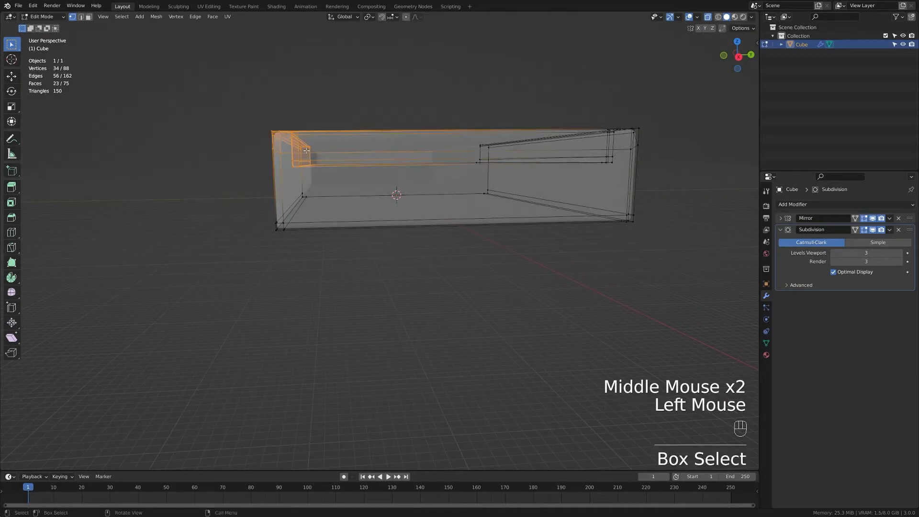
pyautogui.moveTo(306, 150); pyautogui.dragTo(371, 159, button='middle')
pyautogui.press('g')
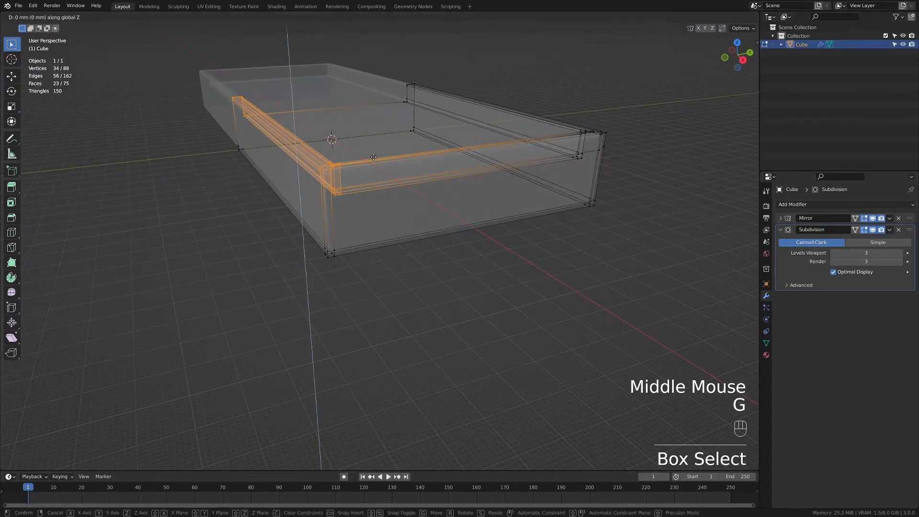
pyautogui.click(374, 157)
pyautogui.press('Tab')
# - Add a plane mesh with a size of 108 mm at the origin
pyautogui.moveTo(373, 157); pyautogui.dragTo(431, 314, button='middle')
pyautogui.hotkey('shift', 'a')
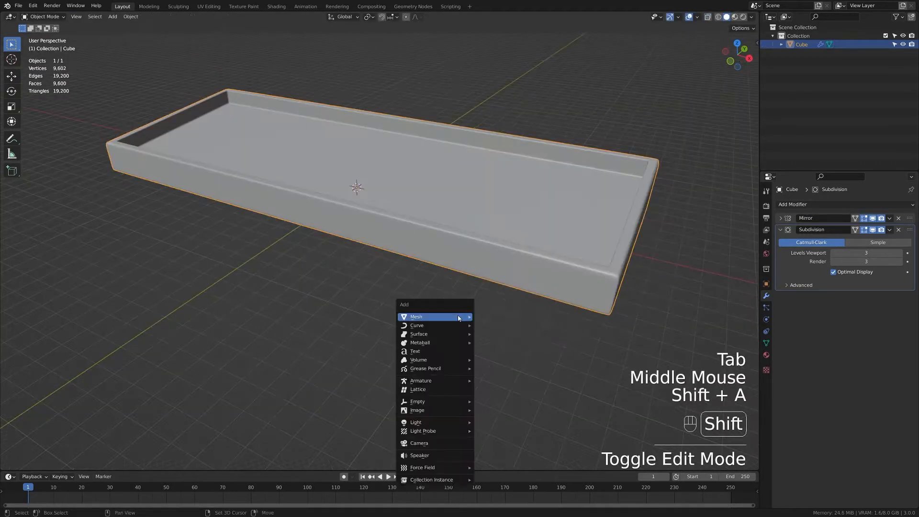
pyautogui.moveTo(458, 317)
pyautogui.click(507, 131)
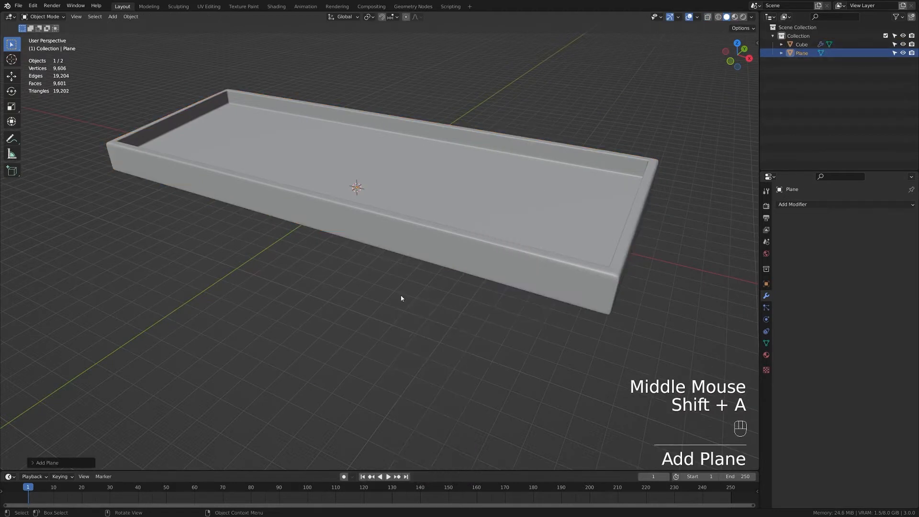
pyautogui.click(30, 461)
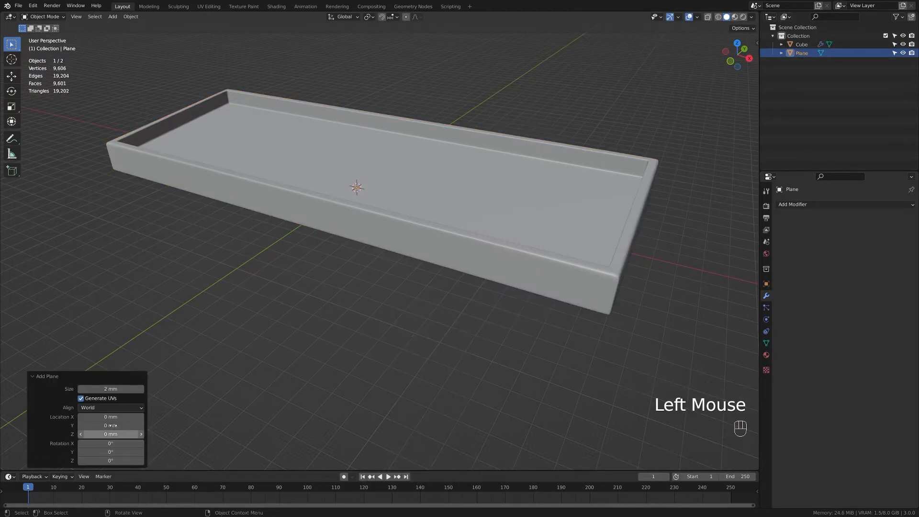
pyautogui.doubleClick(112, 389)
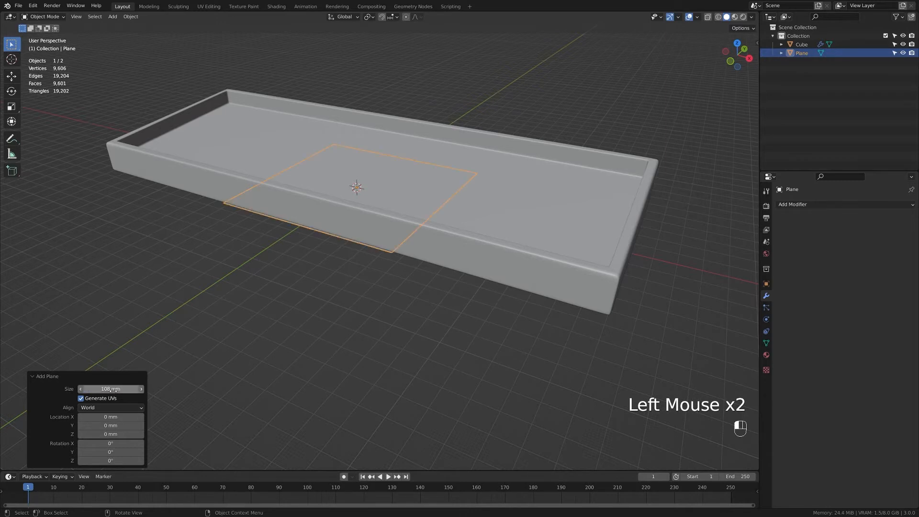
# - Move the plane up about 31.26 mm along Z and about 95.69 mm along X, above the base's end
pyautogui.press('g')
pyautogui.press('z')
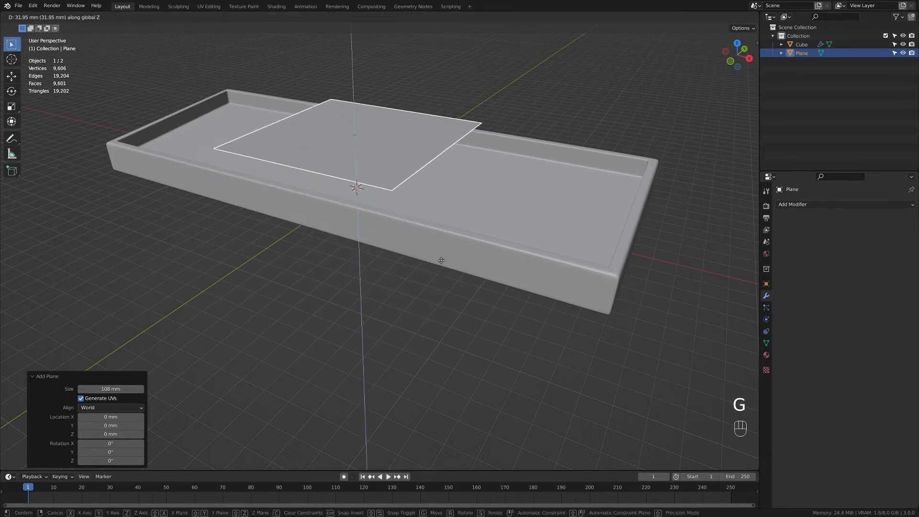
pyautogui.click(441, 260)
pyautogui.press('g')
pyautogui.press('x')
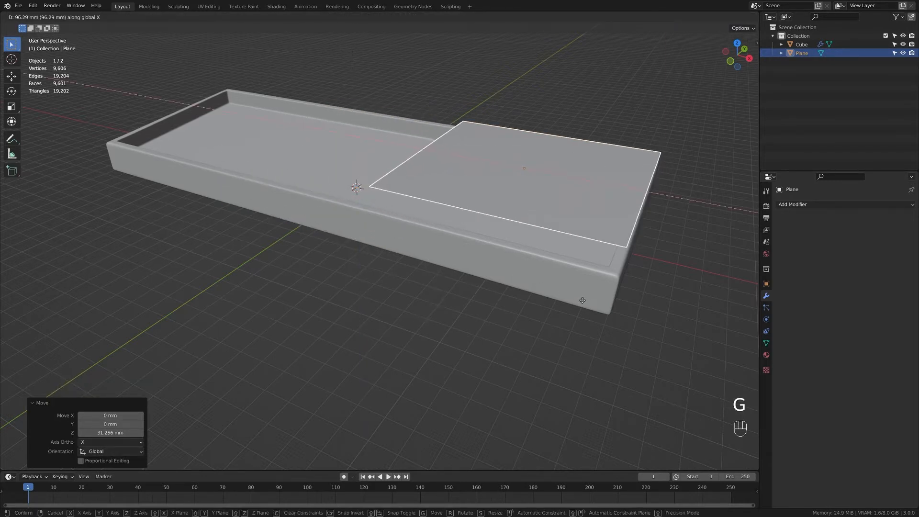
pyautogui.click(583, 301)
# - Edit the base and plane together and lower the plane along Z with vertex snapping onto the base's rear upper corner
pyautogui.keyDown('shift'); pyautogui.moveTo(623, 304); pyautogui.dragTo(488, 305, button='middle'); pyautogui.keyUp('shift')
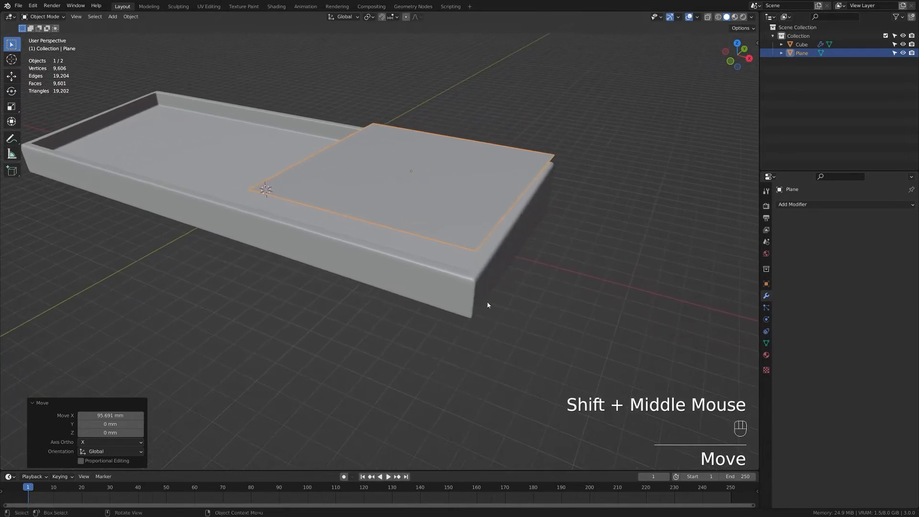
pyautogui.keyDown('shift'); pyautogui.click(478, 277); pyautogui.keyUp('shift')
pyautogui.press('Tab')
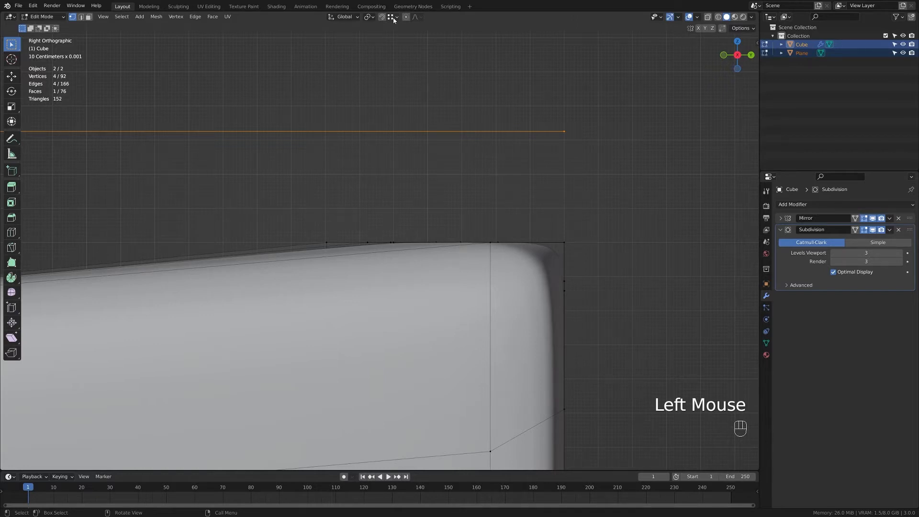
pyautogui.click(395, 18)
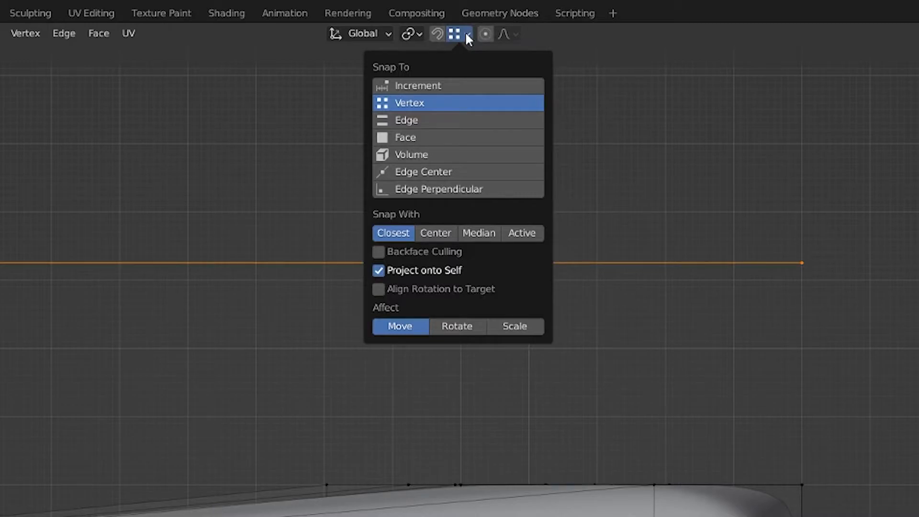
pyautogui.hotkey('shift', 'Tab')
pyautogui.press('g')
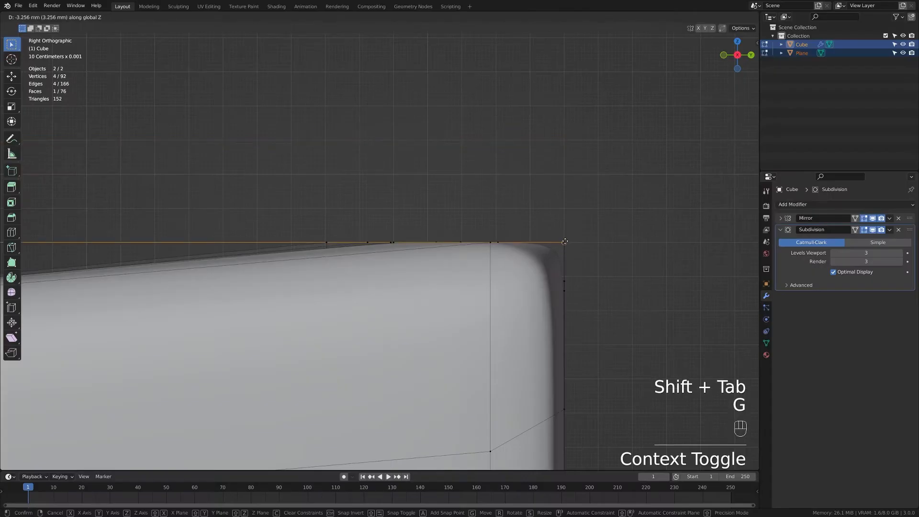
pyautogui.click(564, 240)
# - Snap the plane's front edge down to the base's front upper corner, then extrude the plane upwards into a slab
pyautogui.scroll(-2, 561, 236)
pyautogui.keyDown('shift'); pyautogui.moveTo(560, 236); pyautogui.dragTo(350, 225, button='middle'); pyautogui.keyUp('shift')
pyautogui.hotkey('alt', 'z')
pyautogui.moveTo(297, 211); pyautogui.dragTo(325, 246)
pyautogui.scroll(1, 325, 246)
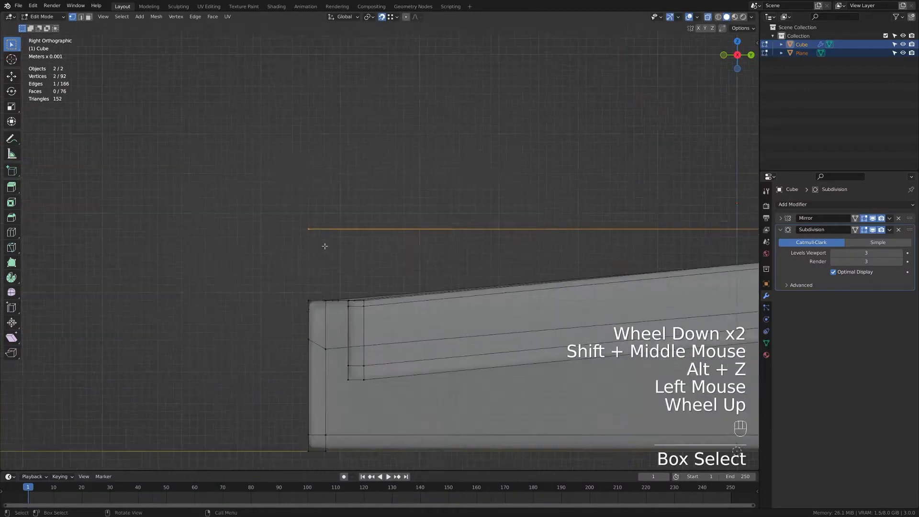
pyautogui.scroll(1, 325, 246)
pyautogui.keyDown('shift'); pyautogui.moveTo(324, 246); pyautogui.dragTo(373, 256, button='middle'); pyautogui.keyUp('shift')
pyautogui.scroll(2, 374, 256)
pyautogui.press('g')
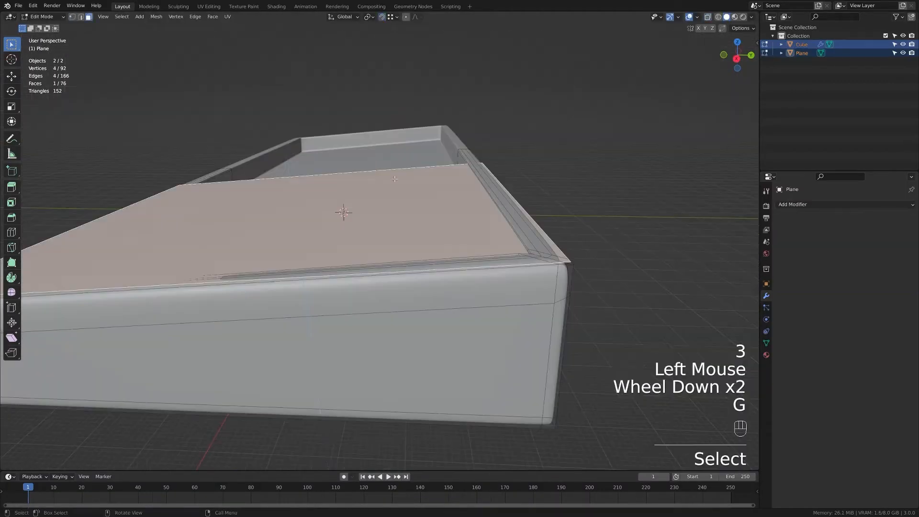
pyautogui.press('e')
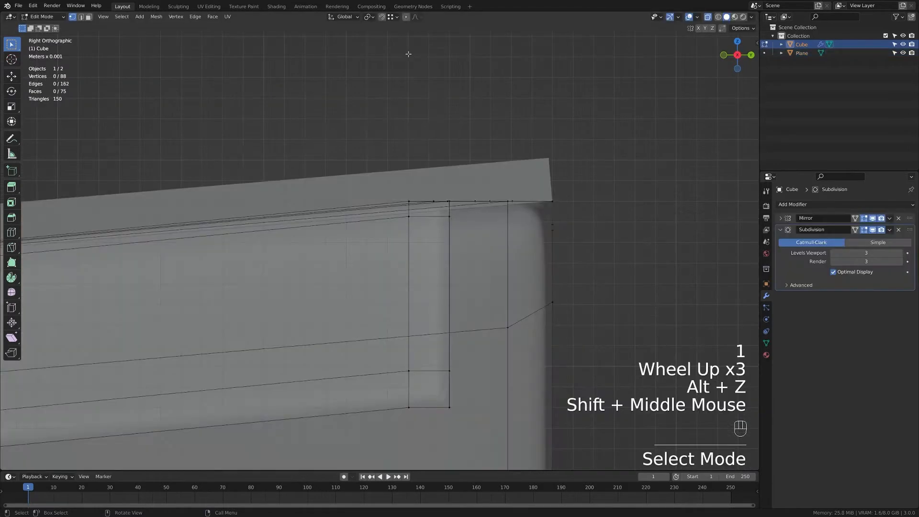
# - Set snapping to Edge as the target and Active as the snap base
pyautogui.click(396, 17)
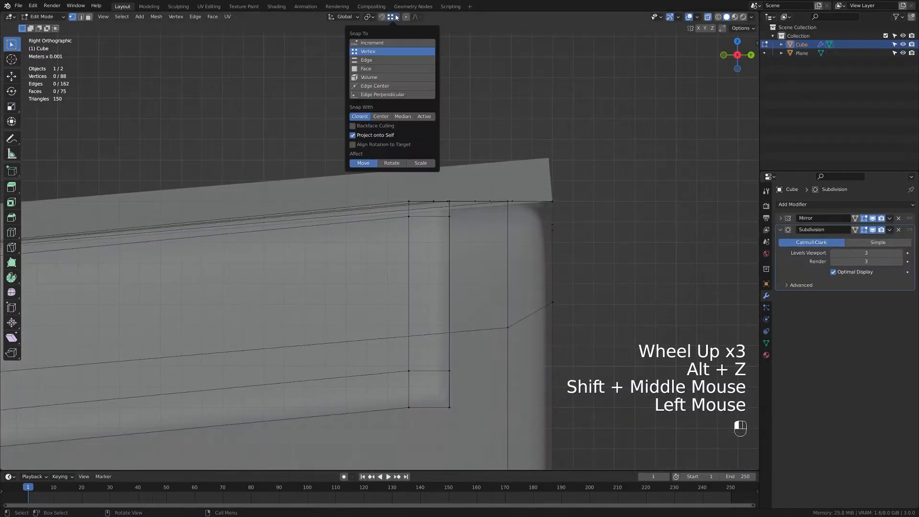
pyautogui.click(389, 59)
pyautogui.click(424, 117)
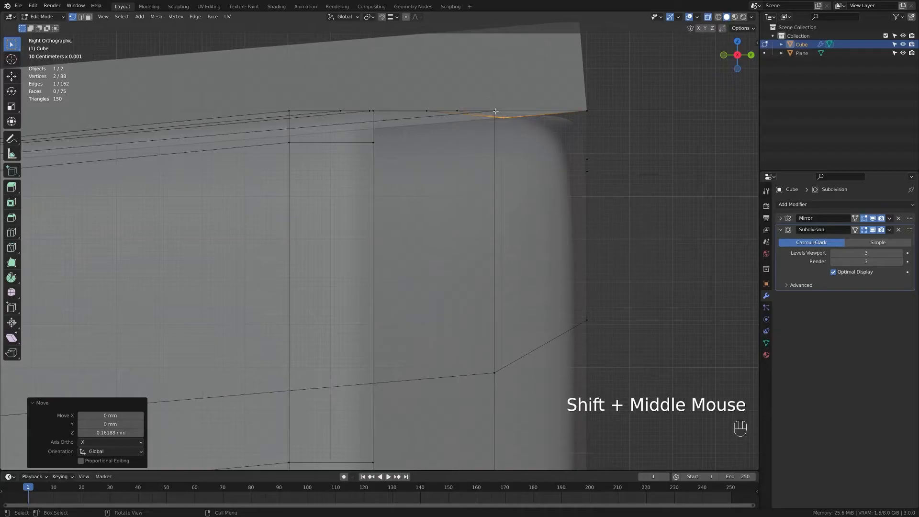
# - Move the two rim vertices inside the rear upper corner down about 0.18 mm along Z onto the slab's sloped underside
pyautogui.click(490, 100)
pyautogui.keyDown('shift'); pyautogui.moveTo(506, 183); pyautogui.dragTo(486, 56, button='middle'); pyautogui.keyUp('shift')
pyautogui.keyDown('shift'); pyautogui.moveTo(452, 198); pyautogui.dragTo(491, 266); pyautogui.keyUp('shift')
pyautogui.scroll(-2, 477, 250)
pyautogui.scroll(-2, 438, 235)
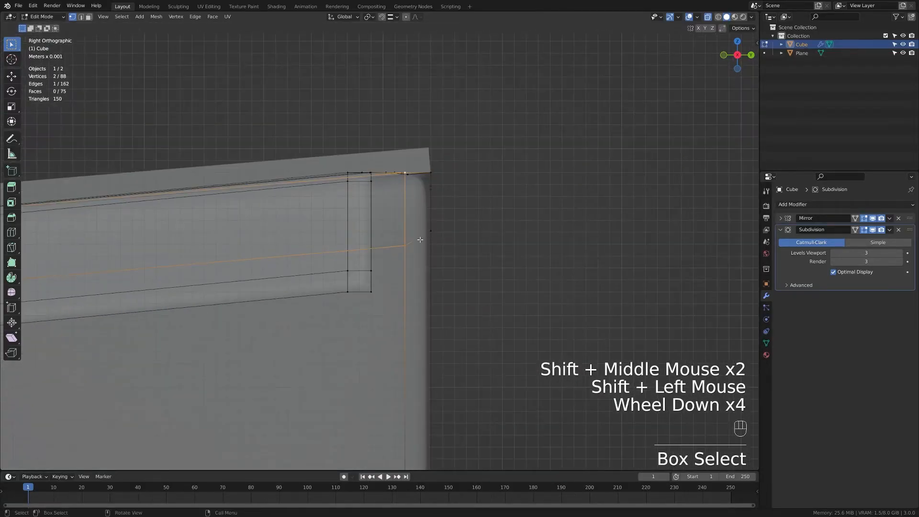
pyautogui.scroll(2, 438, 234)
pyautogui.keyDown('shift'); pyautogui.moveTo(438, 234); pyautogui.dragTo(438, 178, button='middle'); pyautogui.keyUp('shift')
pyautogui.scroll(2, 438, 178)
pyautogui.press('g')
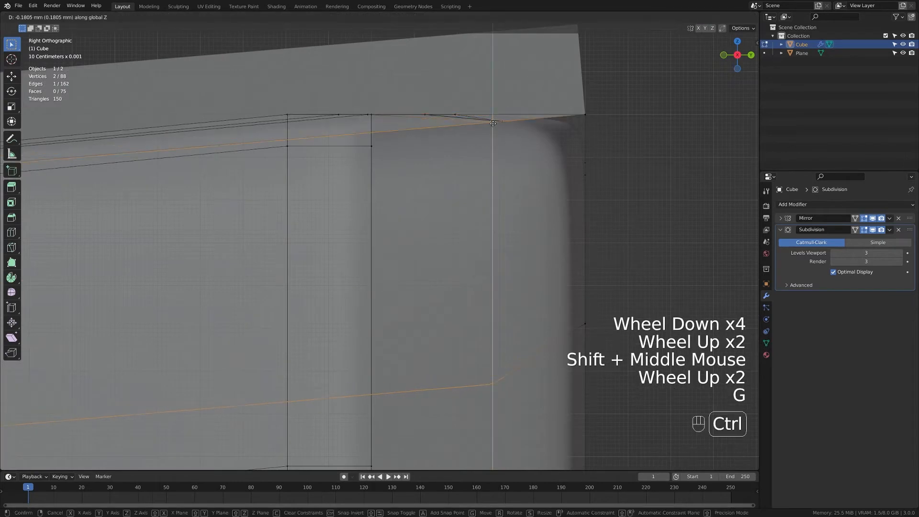
pyautogui.click(494, 124)
# - Lower the next outer rim vertices near the rear upper corner along Z onto the slab's sloped underside
pyautogui.keyDown('shift'); pyautogui.click(455, 108); pyautogui.keyUp('shift')
pyautogui.press('g')
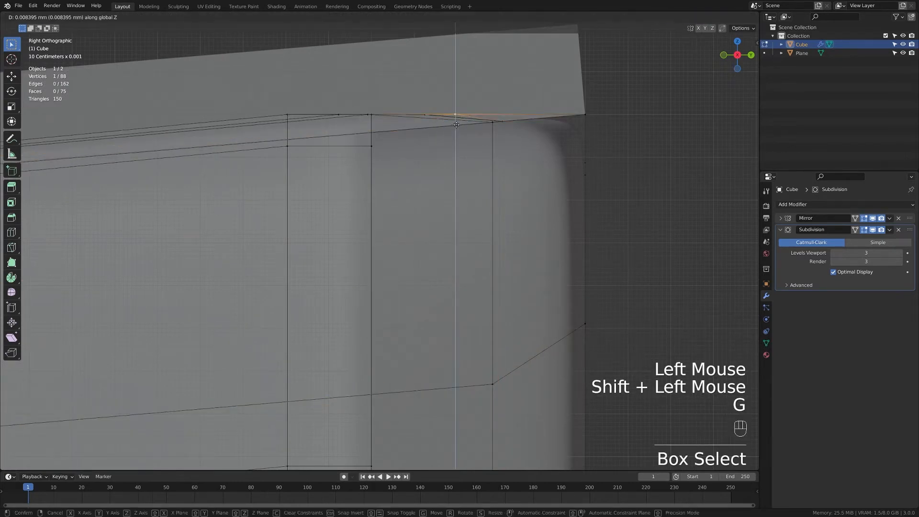
pyautogui.keyDown('ctrl'); pyautogui.click(457, 125); pyautogui.keyUp('ctrl')
pyautogui.keyDown('shift'); pyautogui.click(424, 117); pyautogui.keyUp('shift')
pyautogui.press('g')
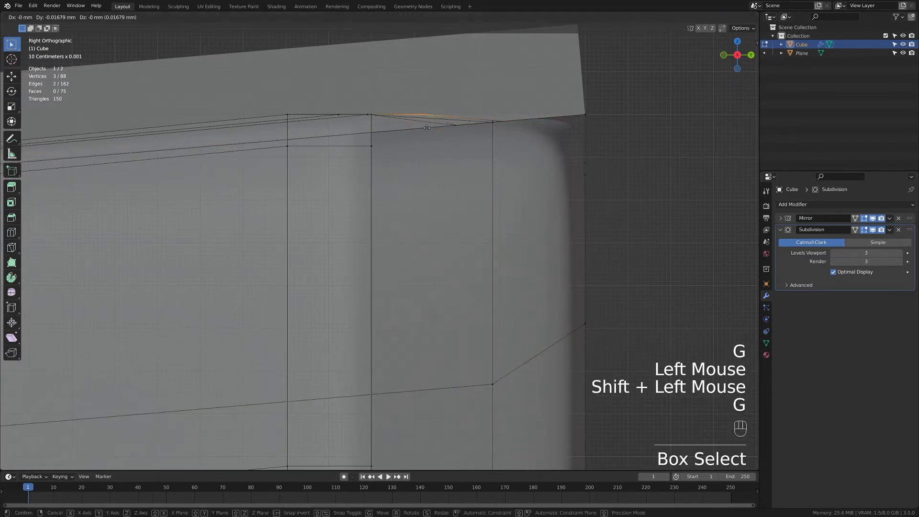
pyautogui.keyDown('ctrl'); pyautogui.click(439, 170); pyautogui.keyUp('ctrl')
# - Select the inner rim's rear vertical run of 12 vertices and lower it along Z until its top meets the slab's sloped underside
pyautogui.scroll(-1, 438, 170)
pyautogui.keyDown('shift'); pyautogui.moveTo(438, 170); pyautogui.dragTo(445, 138, button='middle'); pyautogui.keyUp('shift')
pyautogui.scroll(1, 445, 139)
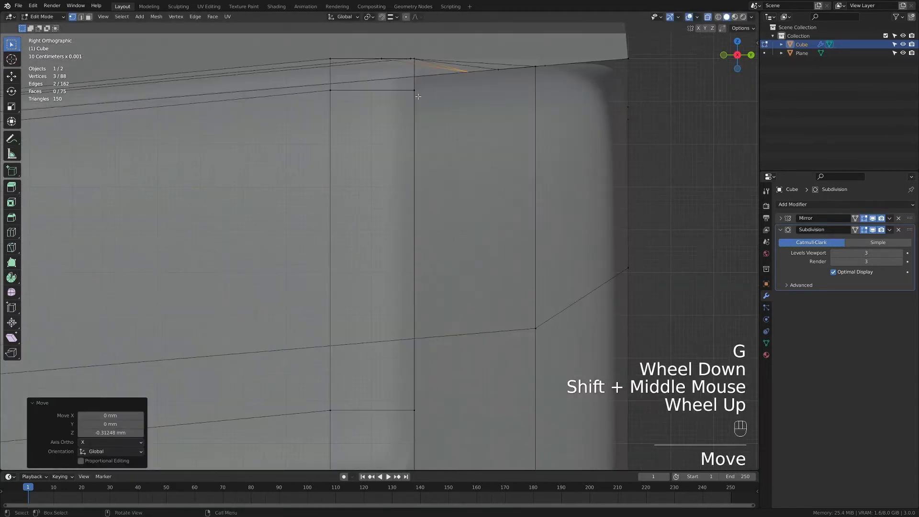
pyautogui.scroll(2, 445, 139)
pyautogui.keyDown('shift'); pyautogui.moveTo(435, 43); pyautogui.dragTo(430, 130, button='middle'); pyautogui.keyUp('shift')
pyautogui.click(431, 130)
pyautogui.keyDown('shift'); pyautogui.moveTo(440, 140); pyautogui.dragTo(431, 123); pyautogui.keyUp('shift')
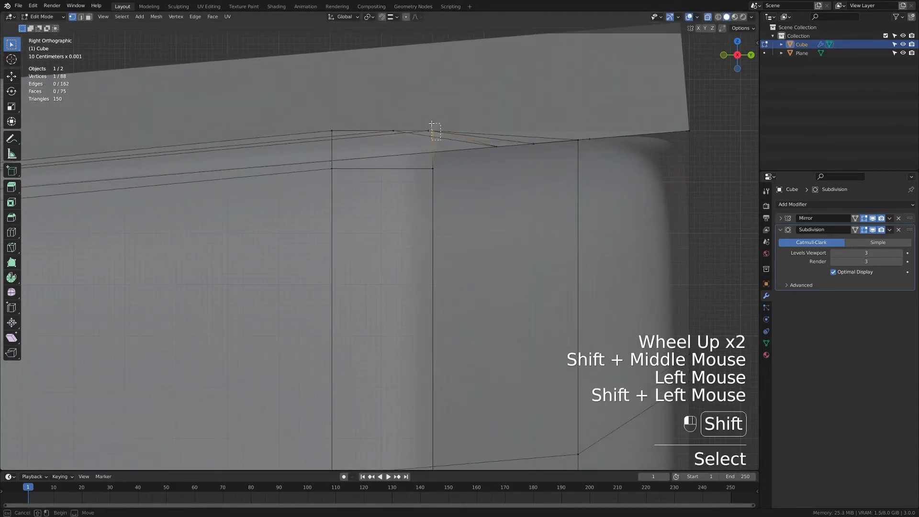
pyautogui.keyDown('shift'); pyautogui.moveTo(454, 179); pyautogui.dragTo(422, 159); pyautogui.keyUp('shift')
pyautogui.scroll(-4, 438, 186)
pyautogui.keyDown('shift'); pyautogui.moveTo(439, 186); pyautogui.dragTo(450, 104, button='middle'); pyautogui.keyUp('shift')
pyautogui.keyDown('shift'); pyautogui.moveTo(404, 374); pyautogui.dragTo(438, 282); pyautogui.keyUp('shift')
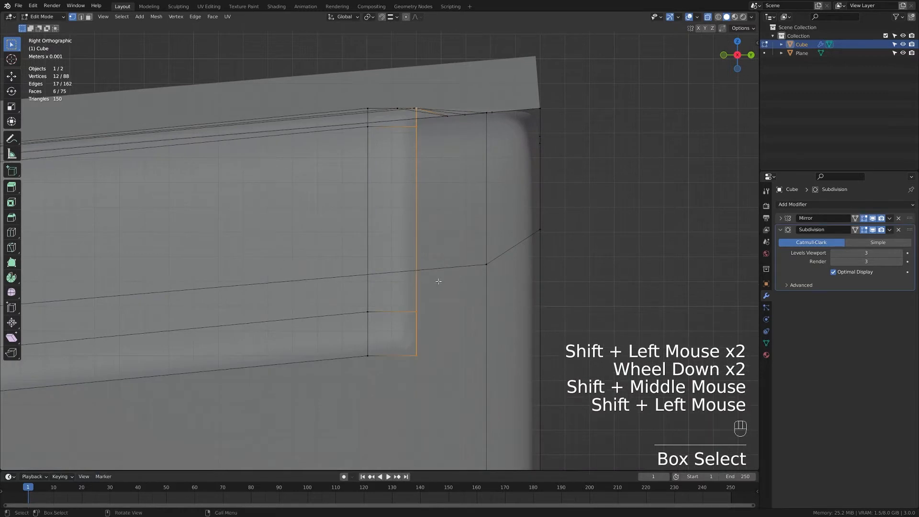
pyautogui.keyDown('shift'); pyautogui.moveTo(417, 109); pyautogui.dragTo(421, 153, button='middle'); pyautogui.keyUp('shift')
pyautogui.scroll(2, 489, 110)
pyautogui.keyDown('shift'); pyautogui.moveTo(489, 110); pyautogui.dragTo(488, 145, button='middle'); pyautogui.keyUp('shift')
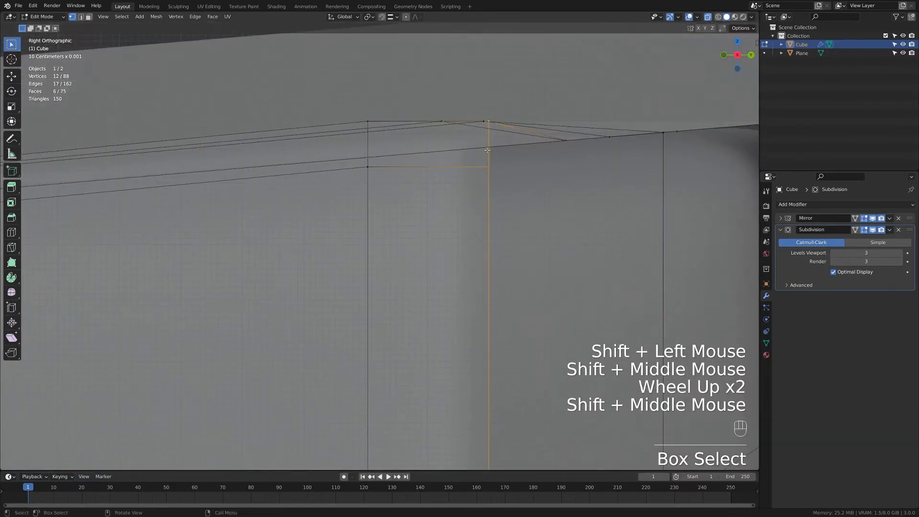
pyautogui.press('g')
pyautogui.click(488, 146)
# - Lower the remaining vertex beside the inner rear rim corner along Z onto the slab's underside
pyautogui.click(483, 122)
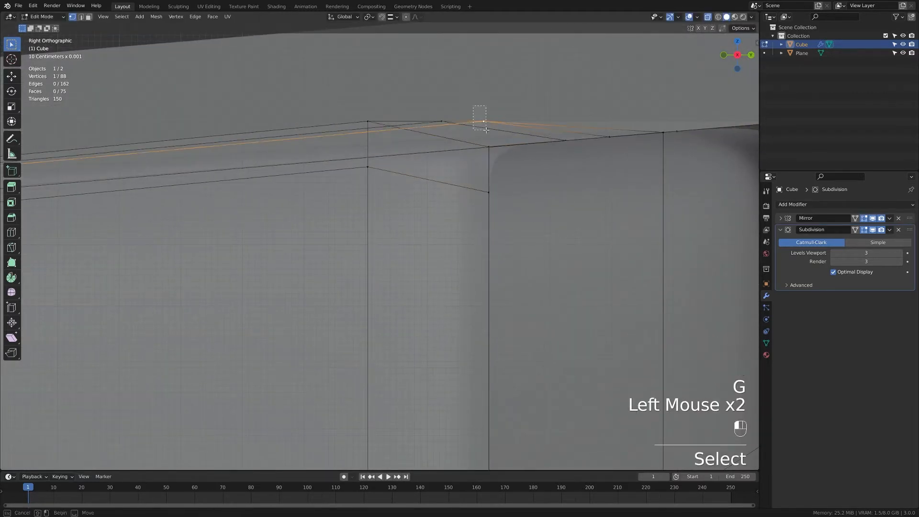
pyautogui.keyDown('shift'); pyautogui.moveTo(473, 106); pyautogui.dragTo(486, 130); pyautogui.keyUp('shift')
pyautogui.scroll(-2, 467, 263)
pyautogui.press('g')
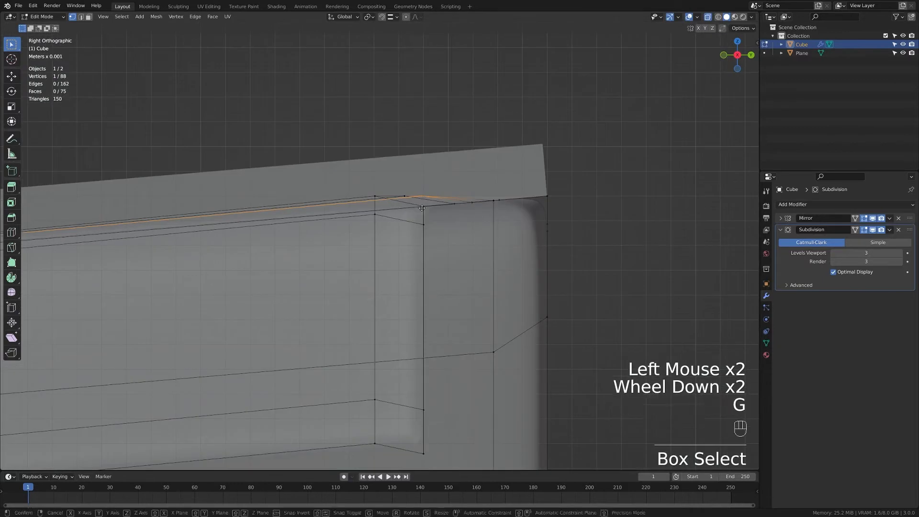
pyautogui.click(420, 207)
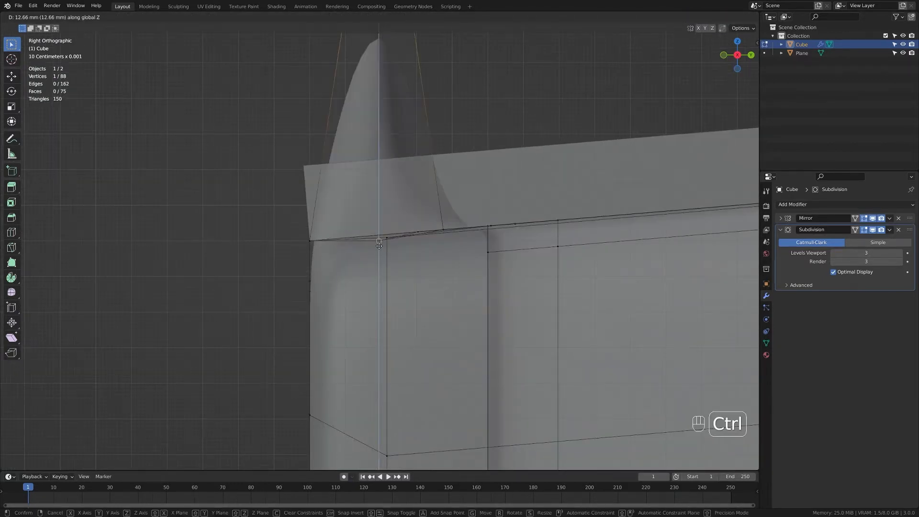
# - Raise the two rim vertices inside the front upper corner about 0.12 mm along Z to the slab's underside
pyautogui.rightClick(379, 245)
pyautogui.scroll(3, 380, 246)
pyautogui.click(374, 240)
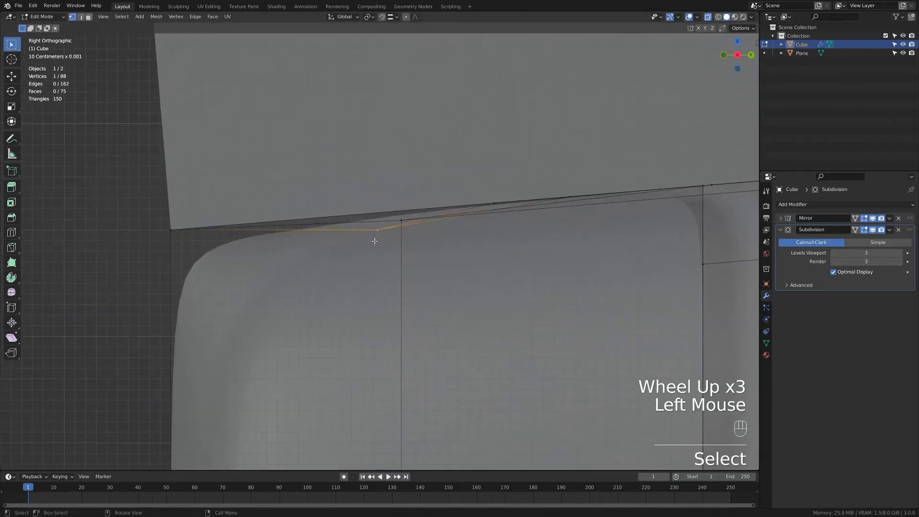
pyautogui.click(376, 232)
pyautogui.press('g')
pyautogui.press('z')
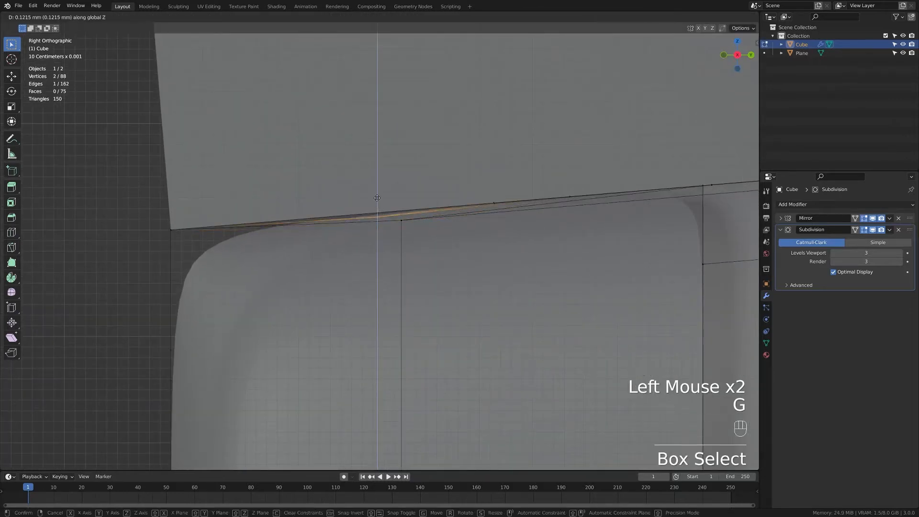
pyautogui.click(377, 194)
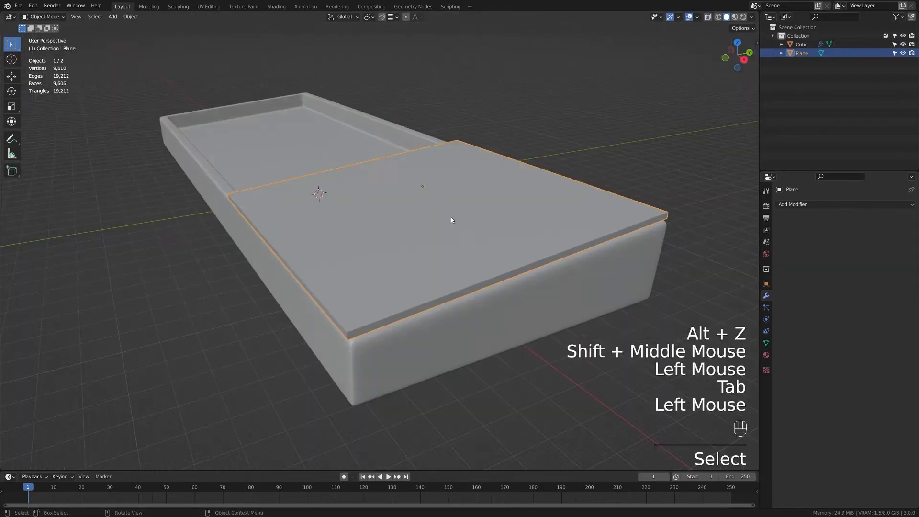
# - Delete the reference plane slab
pyautogui.press('x')
pyautogui.click(451, 219)
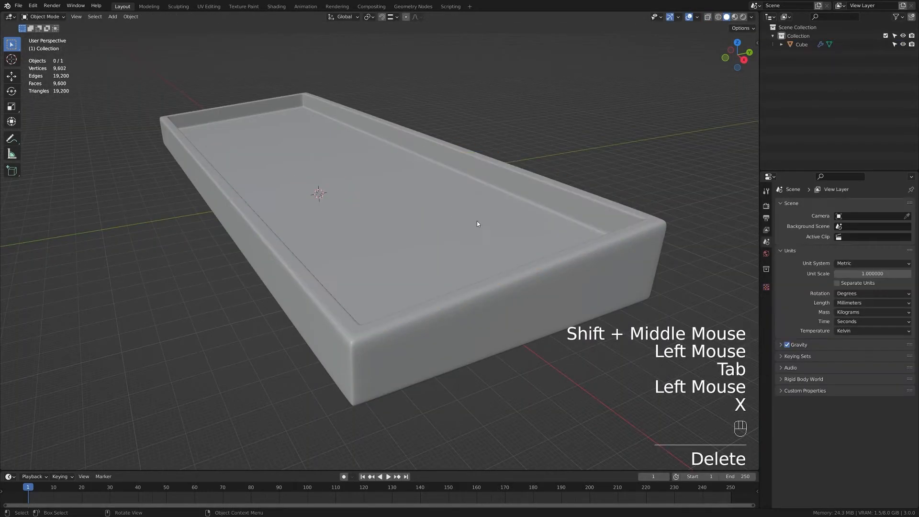
pyautogui.click(519, 391)
# - Rename the tray object as Base and save the file
pyautogui.click(801, 46)
pyautogui.press('F2')
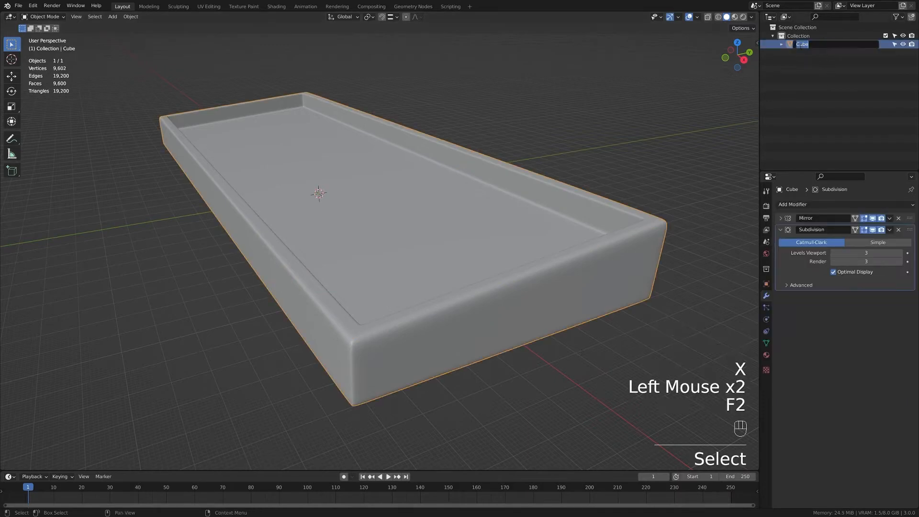
pyautogui.write('Base')
pyautogui.press('Return')
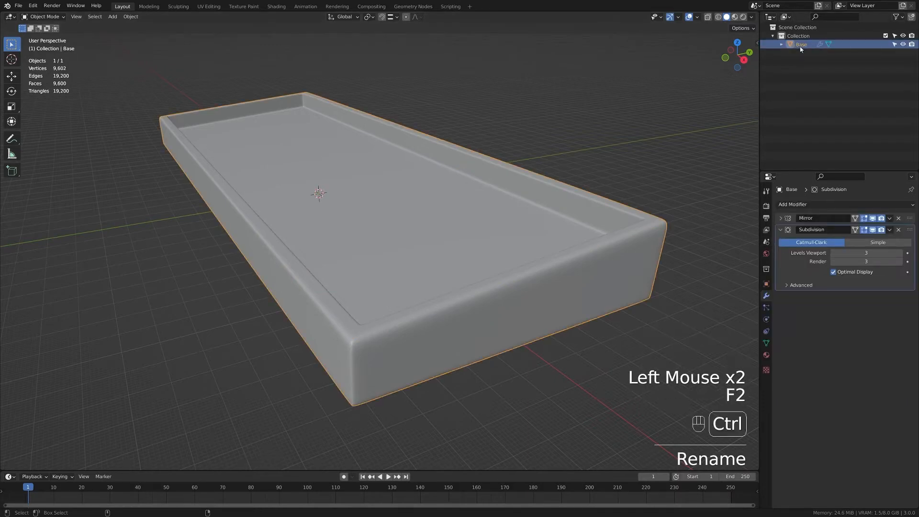
pyautogui.hotkey('ctrl', 's')
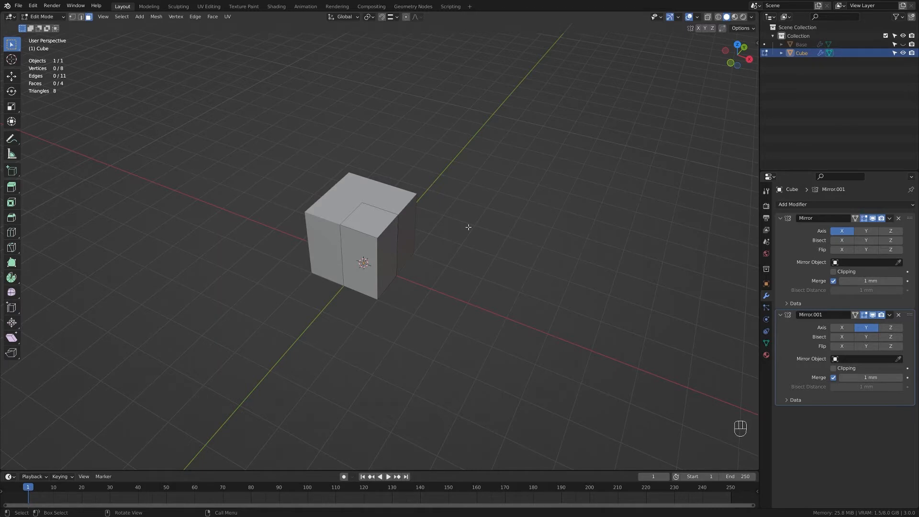
# - Pull the new cube's side face outward along X and its front face outward along Y
pyautogui.scroll(-3, 468, 227)
pyautogui.click(385, 257)
pyautogui.keyDown('shift'); pyautogui.moveTo(431, 269); pyautogui.dragTo(456, 258, button='middle'); pyautogui.keyUp('shift')
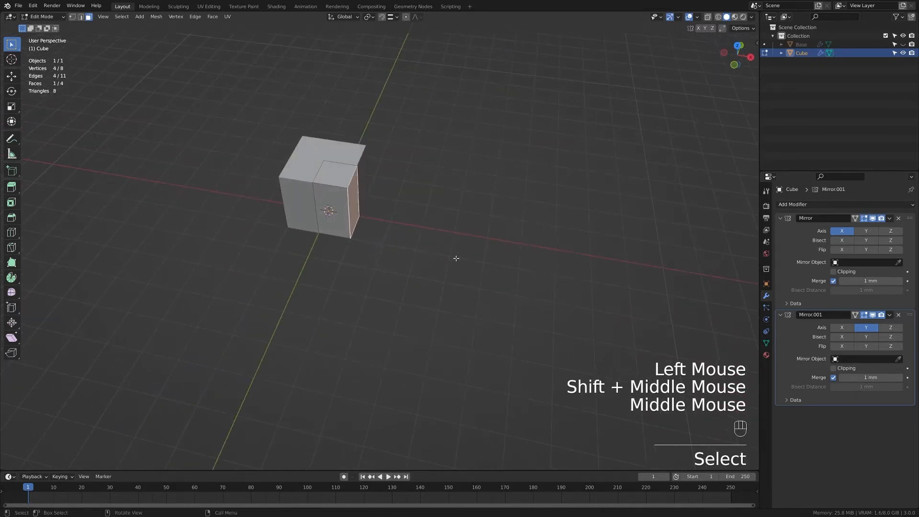
pyautogui.press('g')
pyautogui.click(727, 287)
pyautogui.scroll(-2, 458, 280)
pyautogui.press('g')
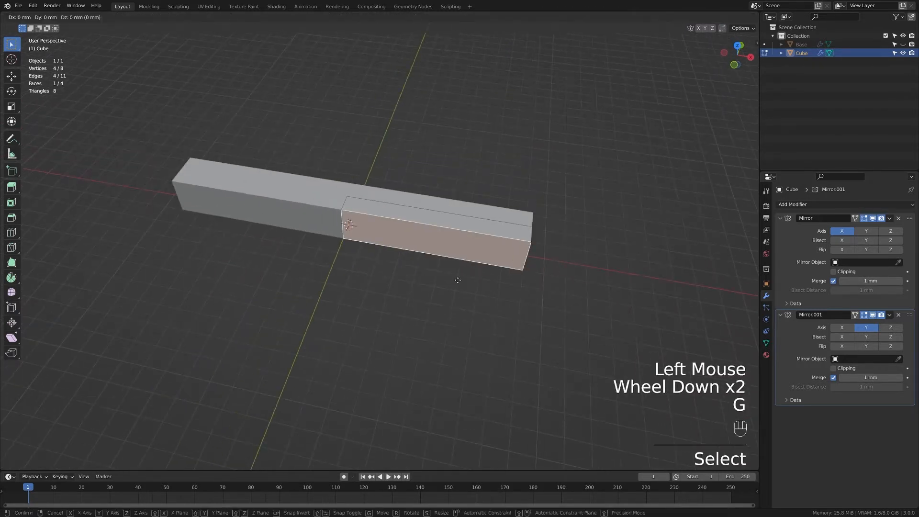
pyautogui.middleClick(459, 307)
# - Raise the top face of the mirrored box along Z
pyautogui.click(465, 326)
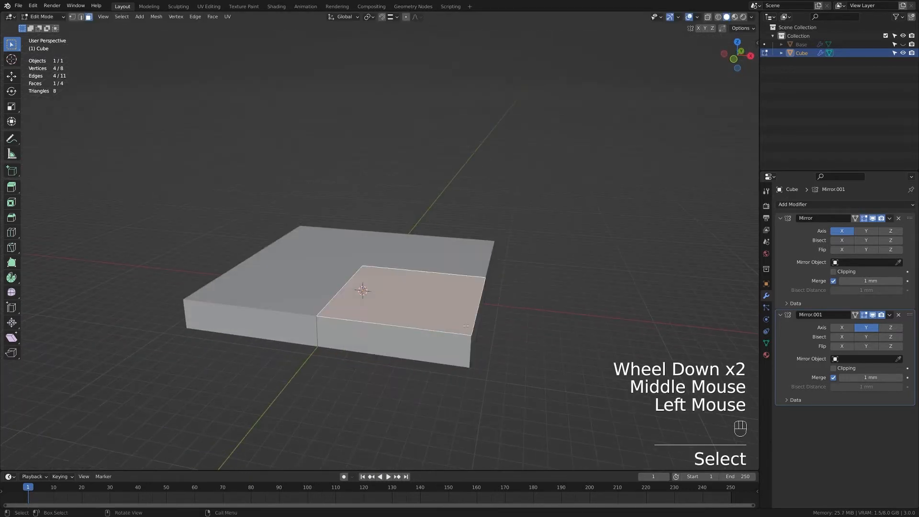
pyautogui.keyDown('shift'); pyautogui.moveTo(465, 325); pyautogui.dragTo(547, 318, button='middle'); pyautogui.keyUp('shift')
pyautogui.press('g')
pyautogui.click(513, 248)
pyautogui.scroll(-2, 513, 248)
# - Give the box a level 3 Subdivision modifier with smooth shading, and expand its mesh's Normals settings
pyautogui.hotkey('ctrl', '3')
pyautogui.press('Tab')
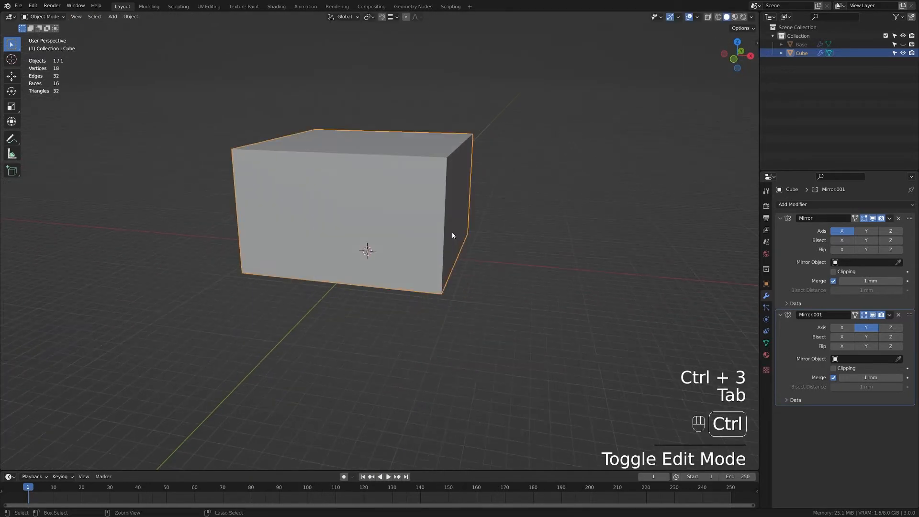
pyautogui.hotkey('ctrl', '3')
pyautogui.rightClick(404, 196)
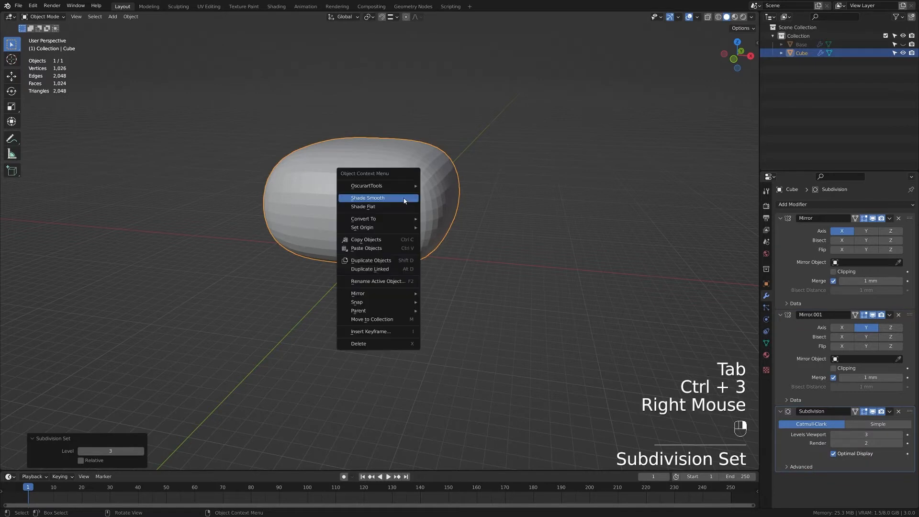
pyautogui.click(403, 198)
pyautogui.click(766, 343)
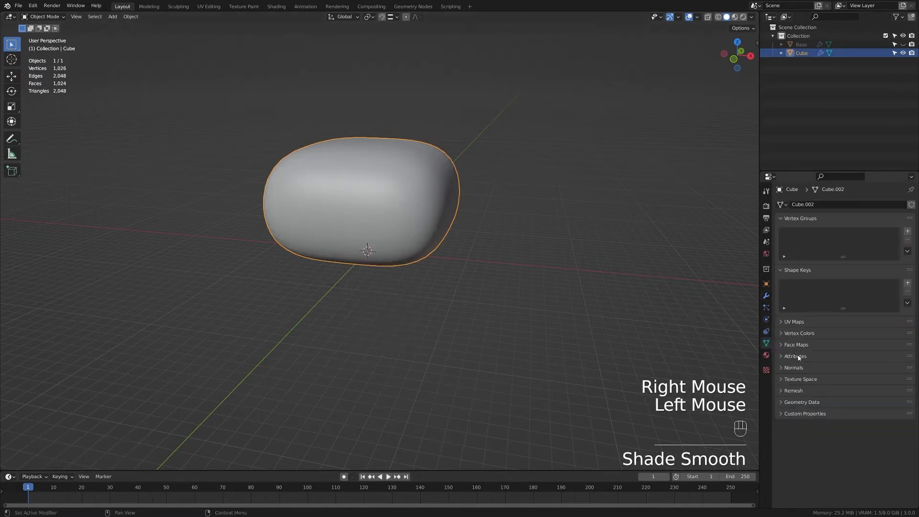
pyautogui.click(795, 368)
# - Add a reference plane at the origin with a size of 18 mm
pyautogui.hotkey('shift', 'a')
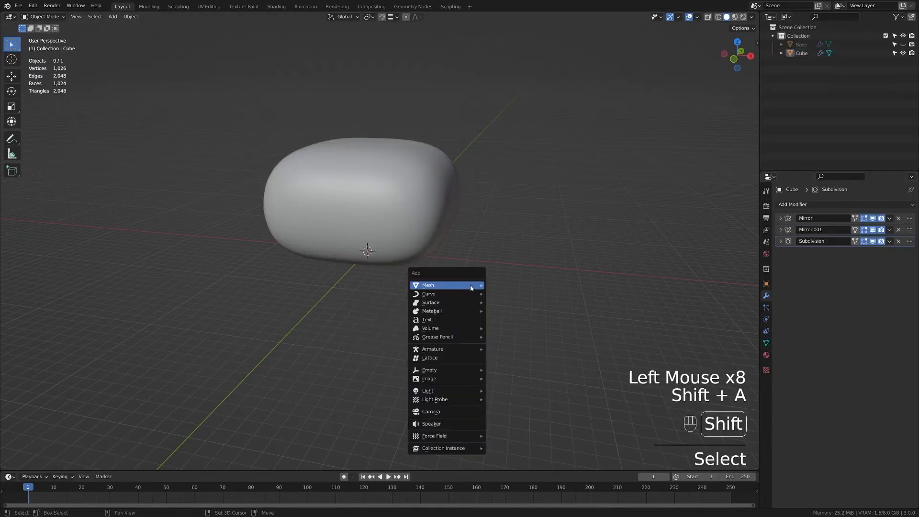
pyautogui.moveTo(430, 284)
pyautogui.click(515, 285)
pyautogui.scroll(-2, 370, 350)
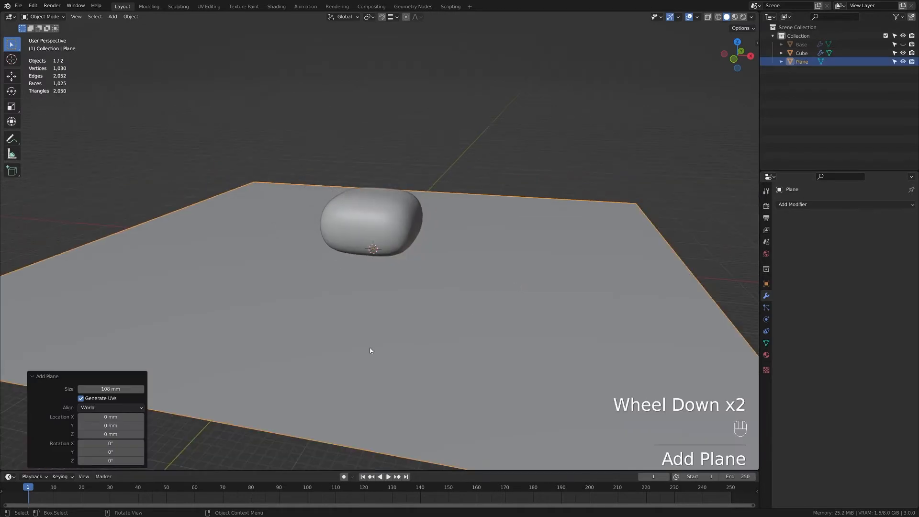
pyautogui.click(111, 388)
pyautogui.write('18')
pyautogui.press('Return')
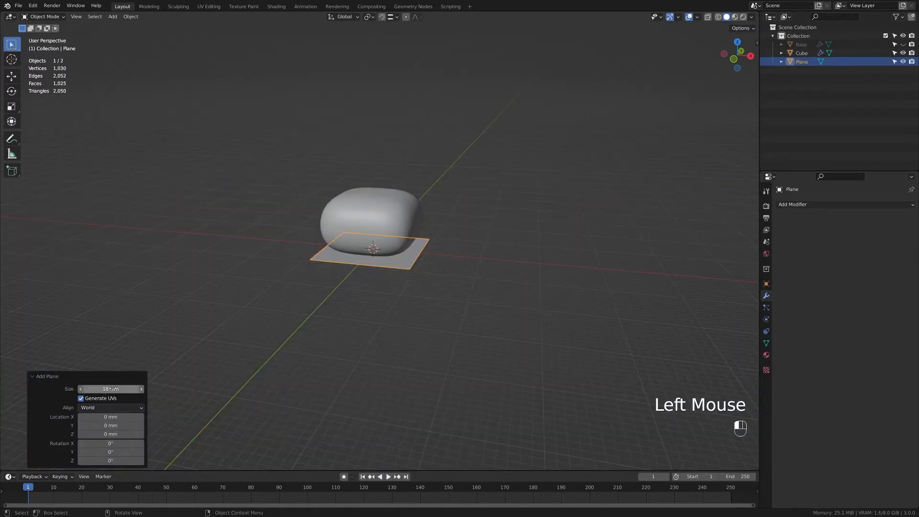
pyautogui.click(453, 323)
# - In top view, move the rounded block's +X side vertices outward about 0.36 mm along X to fill the reference plane's width
pyautogui.click(409, 212)
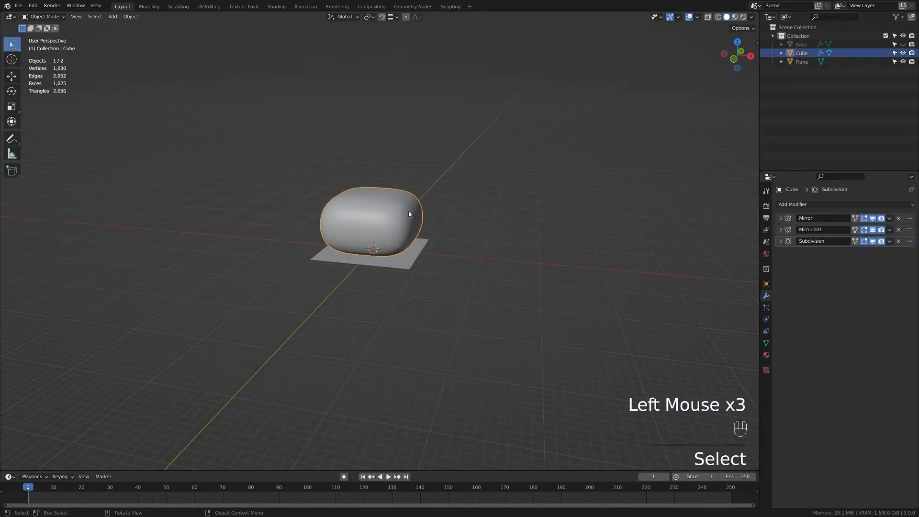
pyautogui.press('KP_7')
pyautogui.scroll(3, 409, 211)
pyautogui.keyDown('shift'); pyautogui.moveTo(416, 190); pyautogui.dragTo(468, 249, button='middle'); pyautogui.keyUp('shift')
pyautogui.press('Tab')
pyautogui.keyDown('shift'); pyautogui.moveTo(467, 248); pyautogui.dragTo(427, 230, button='middle'); pyautogui.keyUp('shift')
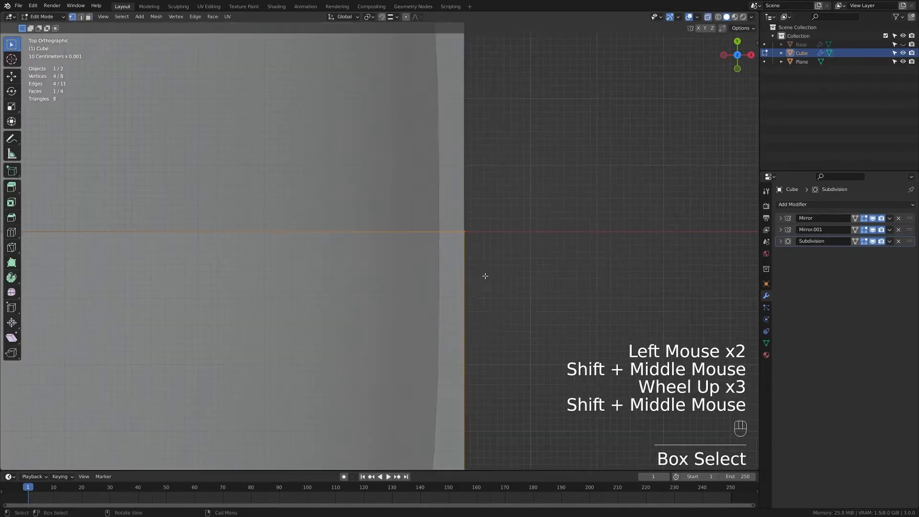
pyautogui.press('g')
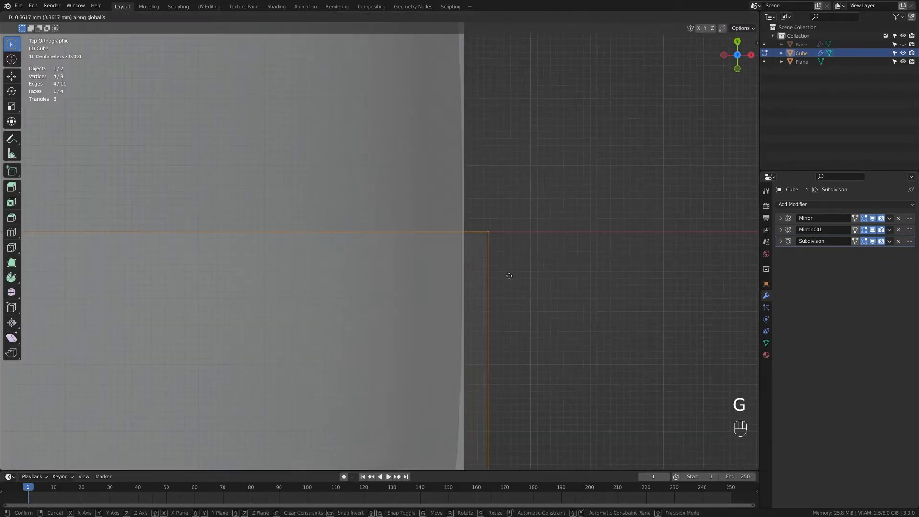
pyautogui.click(509, 275)
# - Move the block's front side vertices outward about 0.38 mm along Y to match the reference plane's front edge, then finish mesh editing
pyautogui.scroll(-4, 510, 275)
pyautogui.keyDown('shift'); pyautogui.moveTo(509, 275); pyautogui.dragTo(529, 252, button='middle'); pyautogui.keyUp('shift')
pyautogui.moveTo(524, 239); pyautogui.dragTo(345, 295)
pyautogui.scroll(3, 379, 248)
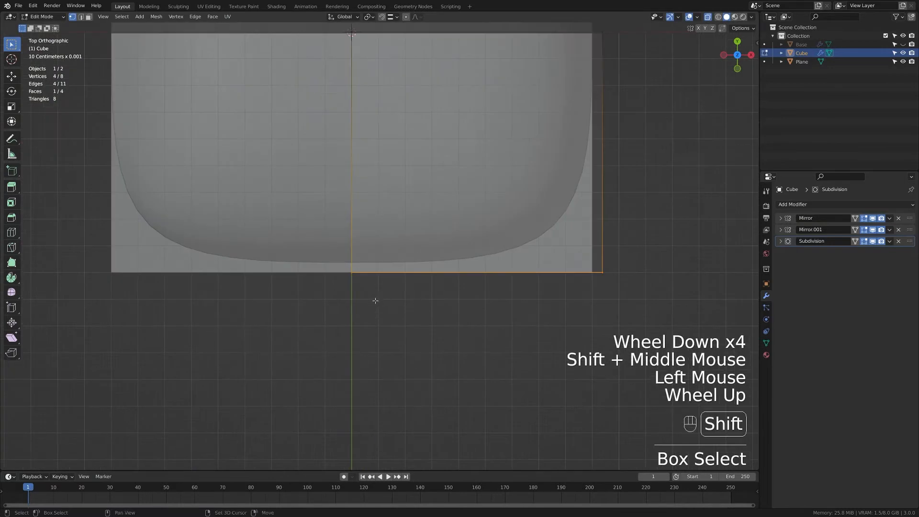
pyautogui.keyDown('shift'); pyautogui.moveTo(375, 299); pyautogui.dragTo(433, 322, button='middle'); pyautogui.keyUp('shift')
pyautogui.press('g')
pyautogui.press('y')
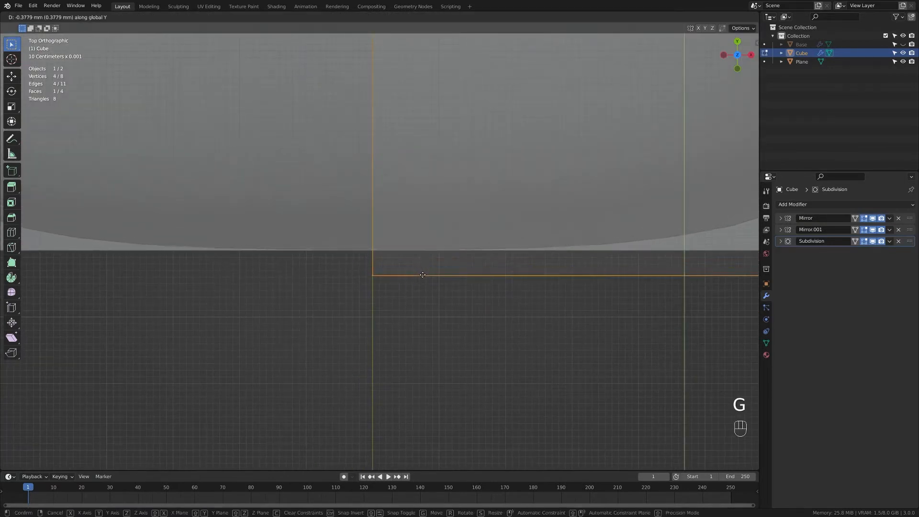
pyautogui.press('Tab')
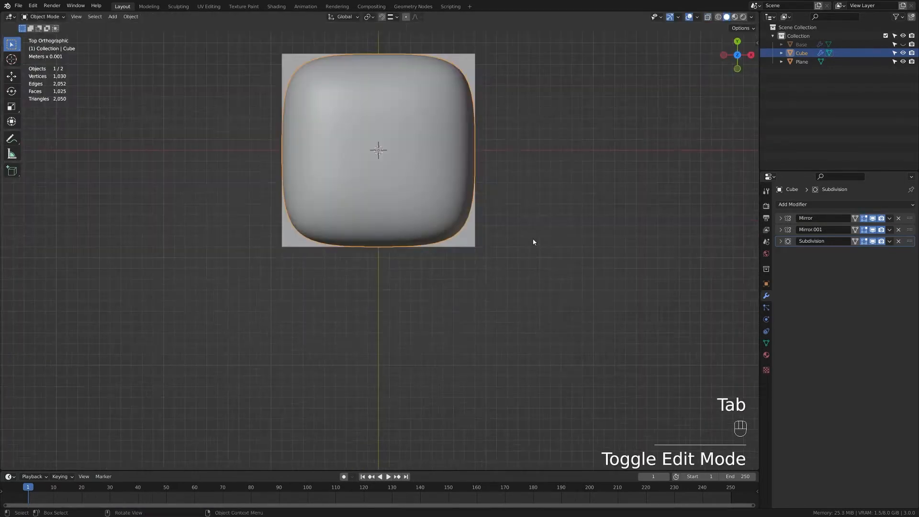
# - Apply the block's Y-axis mirror modifier
pyautogui.moveTo(533, 242); pyautogui.dragTo(540, 181, button='middle')
pyautogui.click(780, 229)
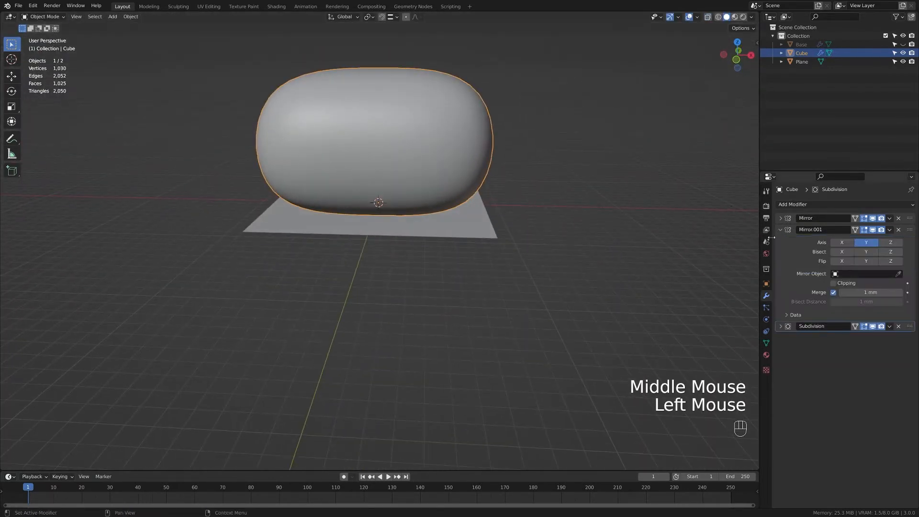
pyautogui.click(889, 229)
pyautogui.click(857, 238)
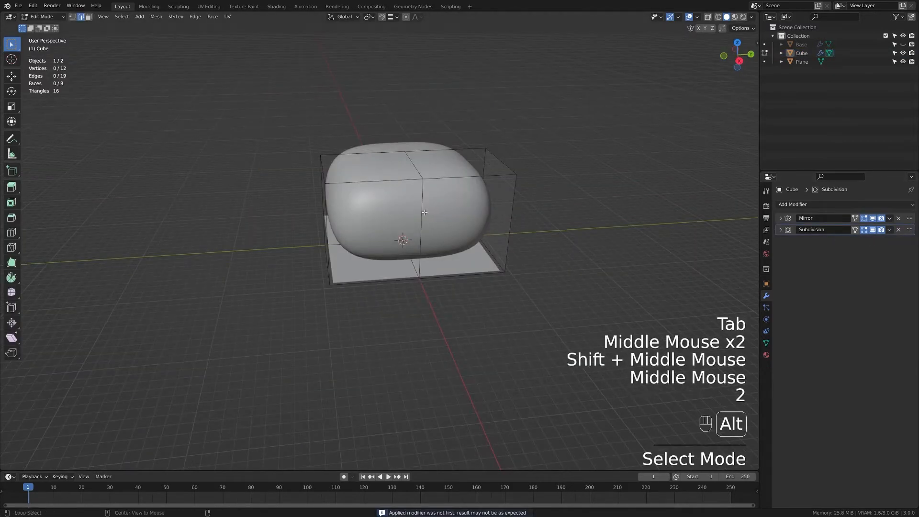
# - Dissolve the edge loop running through the block's middle and return to object mode
pyautogui.keyDown('alt'); pyautogui.click(425, 212); pyautogui.keyUp('alt')
pyautogui.hotkey('ctrl', 'x')
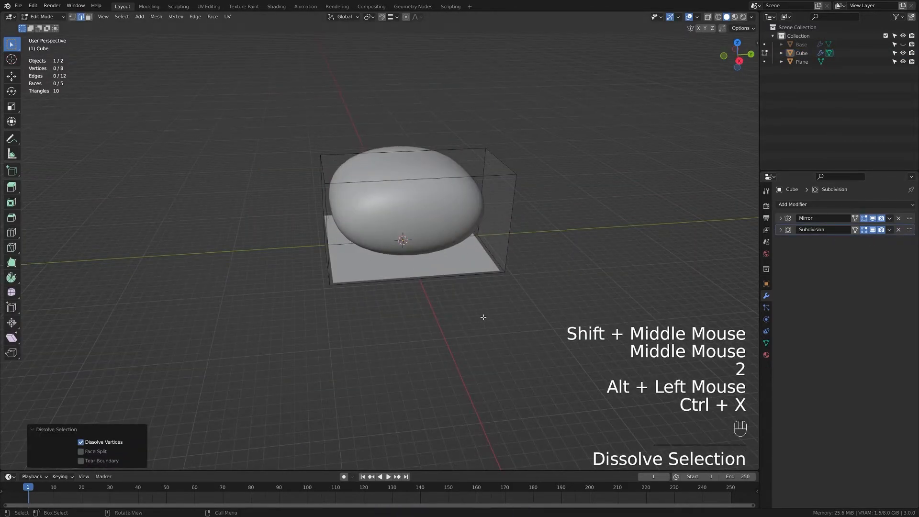
pyautogui.press('Tab')
# - Rotate the reference plane 90° about the X axis so that it stands upright through the block
pyautogui.click(375, 269)
pyautogui.press('r')
pyautogui.press('x')
pyautogui.press('9')
pyautogui.press('0')
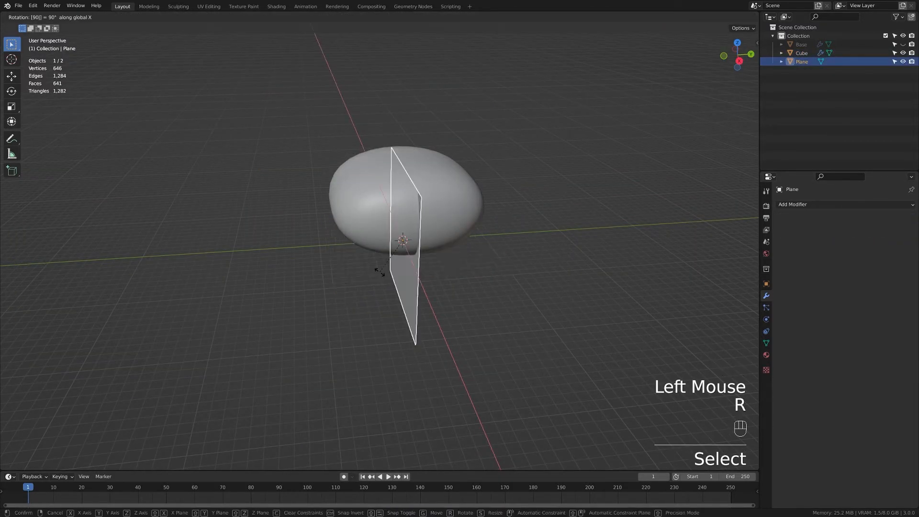
pyautogui.press('Return')
# - Raise the upright reference plane's top edge 2 mm along Z and finish editing its mesh
pyautogui.press('g')
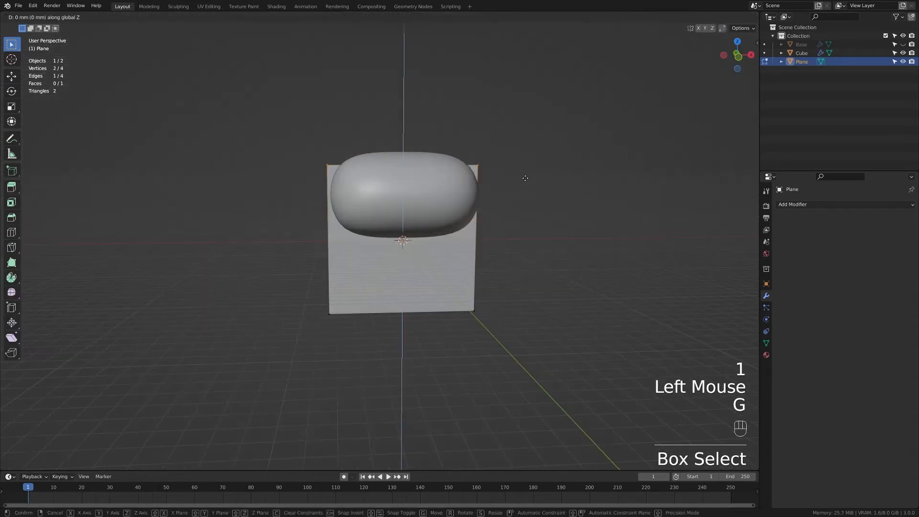
pyautogui.click(525, 178)
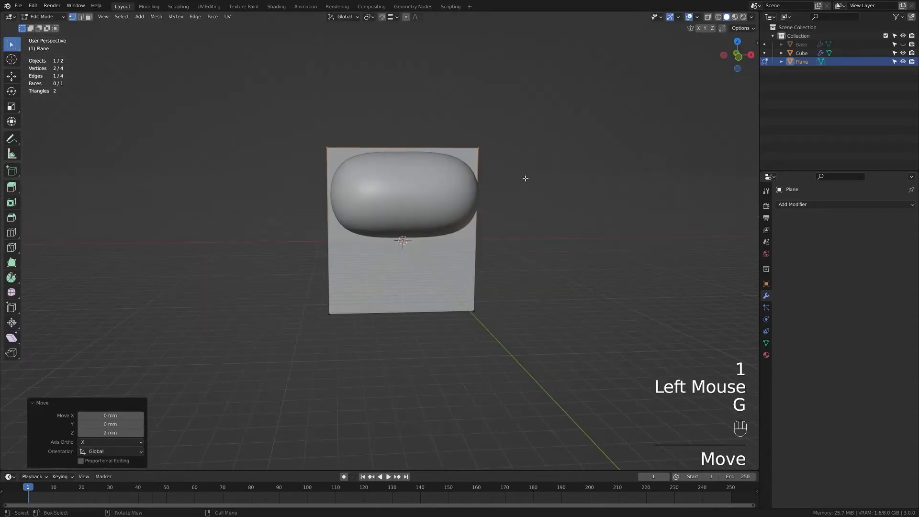
pyautogui.press('Tab')
# - In front view, raise the block's top vertices about 0.47 mm along Z to meet the reference plane's top edge
pyautogui.click(453, 183)
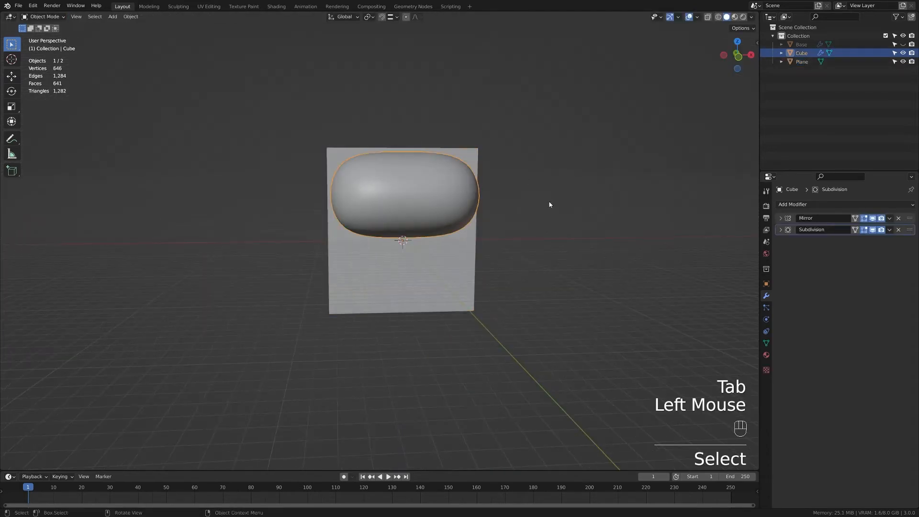
pyautogui.press('KP_1')
pyautogui.press('g')
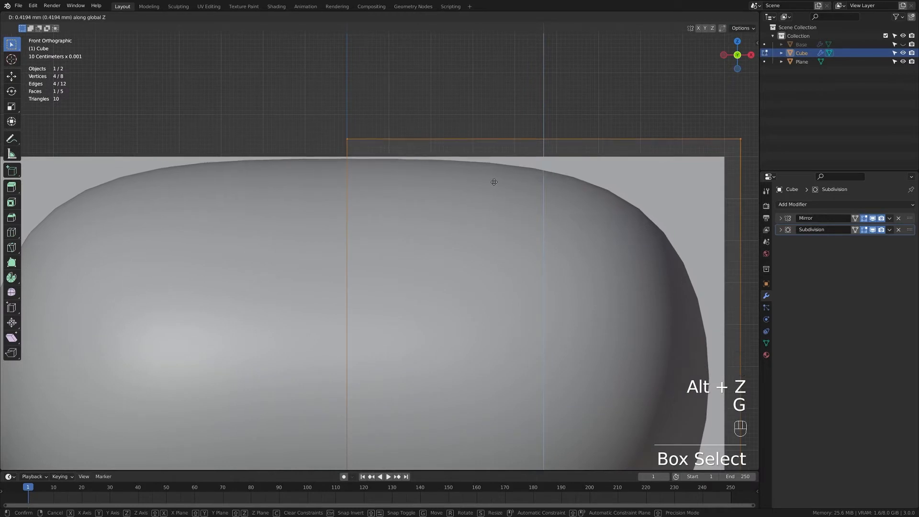
pyautogui.click(494, 180)
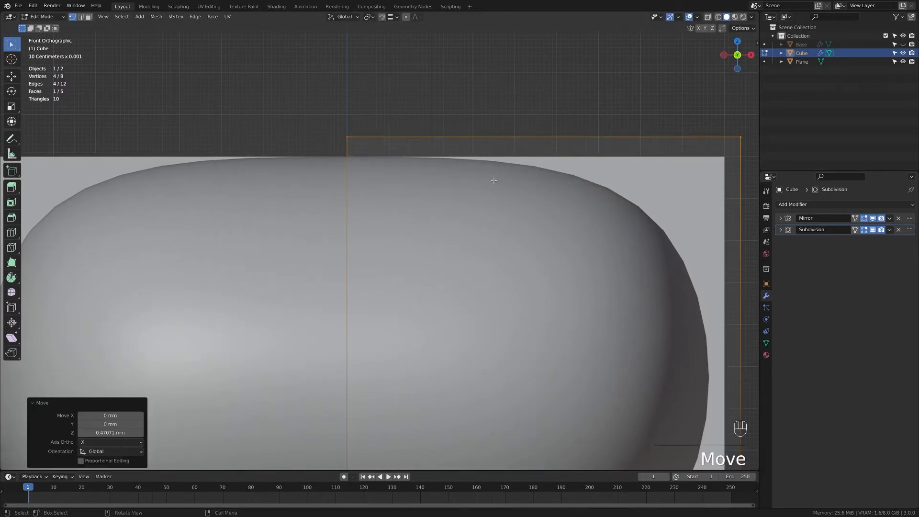
pyautogui.scroll(-5, 508, 215)
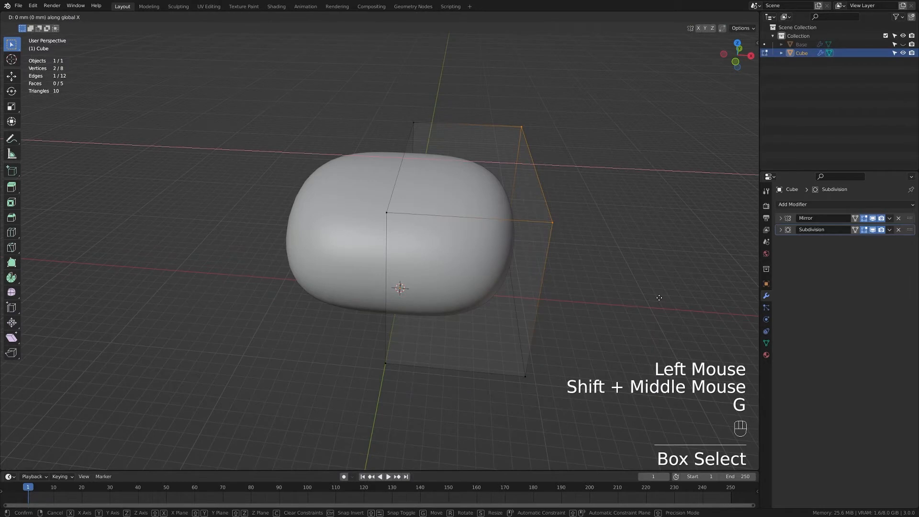
# - Taper the block's top by moving its +X side edge 3 mm inward along X and its front edge 2 mm along Y
pyautogui.click(380, 205)
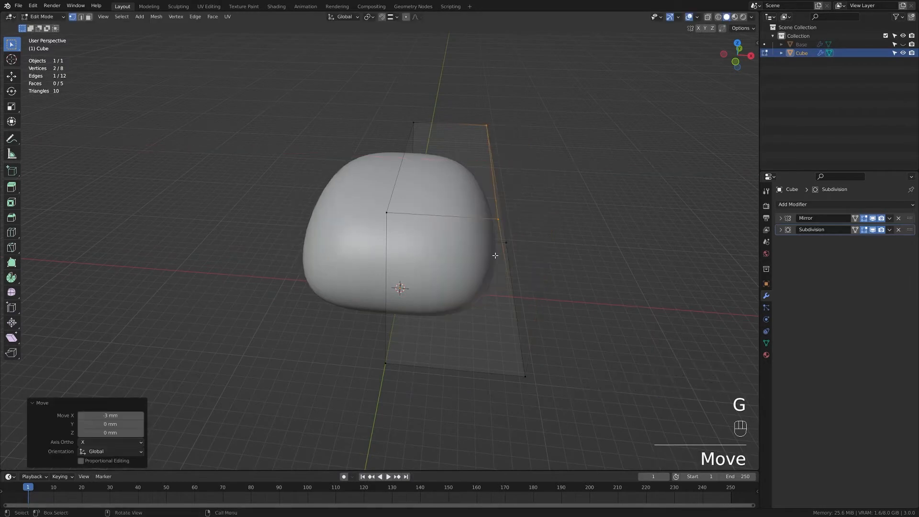
pyautogui.moveTo(500, 231); pyautogui.dragTo(501, 230)
pyautogui.moveTo(501, 231); pyautogui.dragTo(510, 246, button='middle')
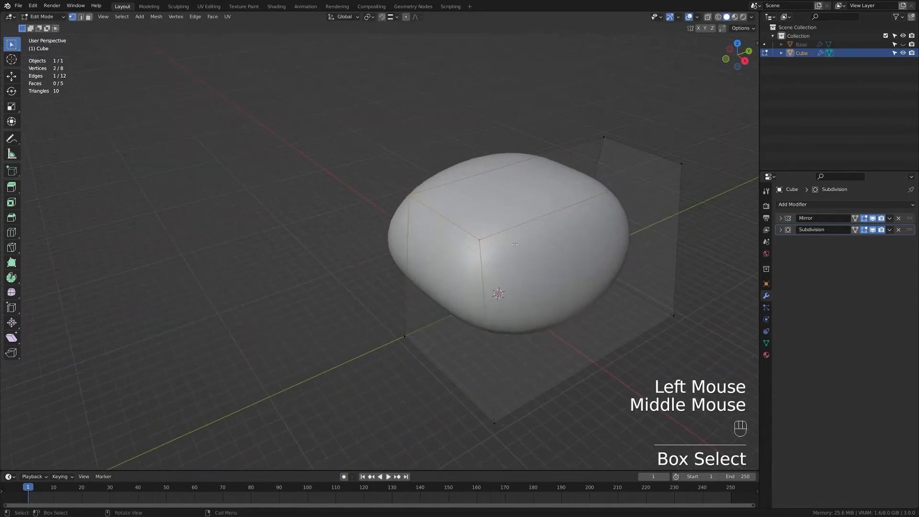
pyautogui.press('g')
pyautogui.press('y')
pyautogui.press('2')
pyautogui.click(514, 244)
# - Duplicate the tapered block in place as a separate object and hide the copy
pyautogui.hotkey('shift', 'd')
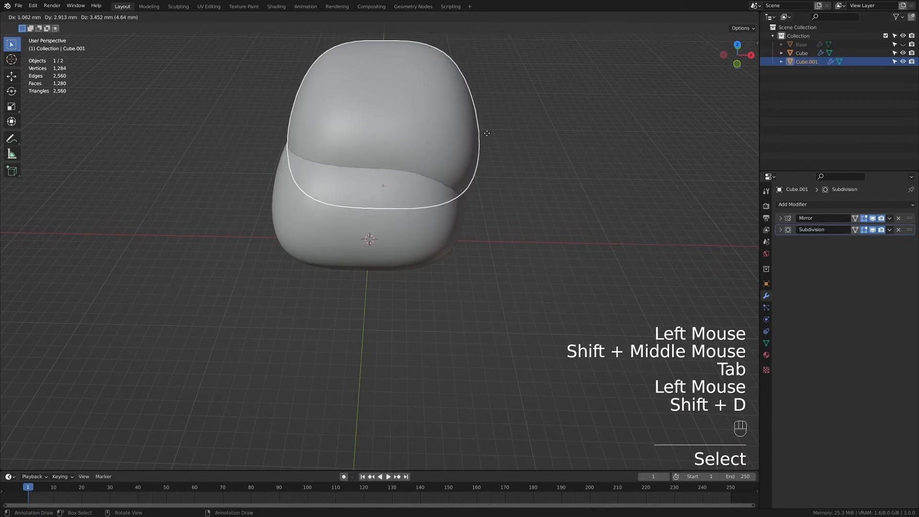
pyautogui.rightClick(776, 135)
pyautogui.click(902, 62)
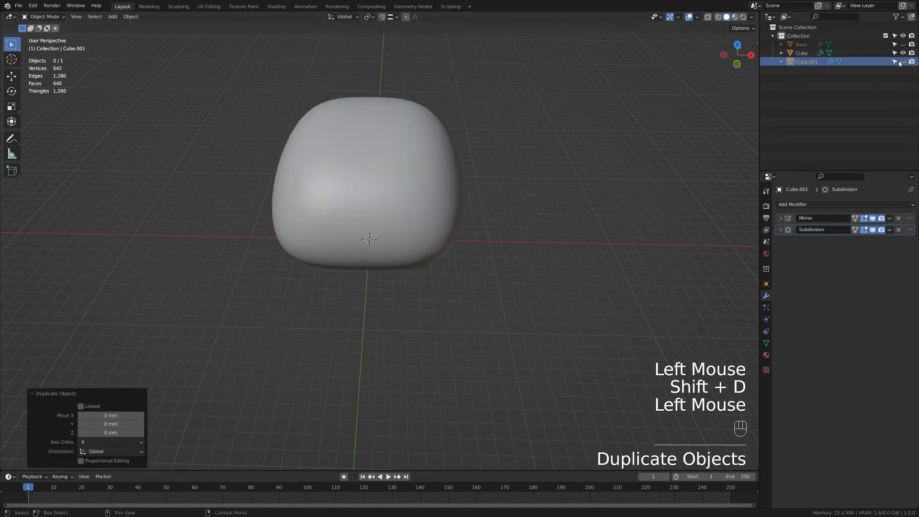
# - In the visible block's mesh, lower the top front edge 1 mm along Z and the top edge on the mirror seam 1 mm
pyautogui.click(384, 177)
pyautogui.press('Tab')
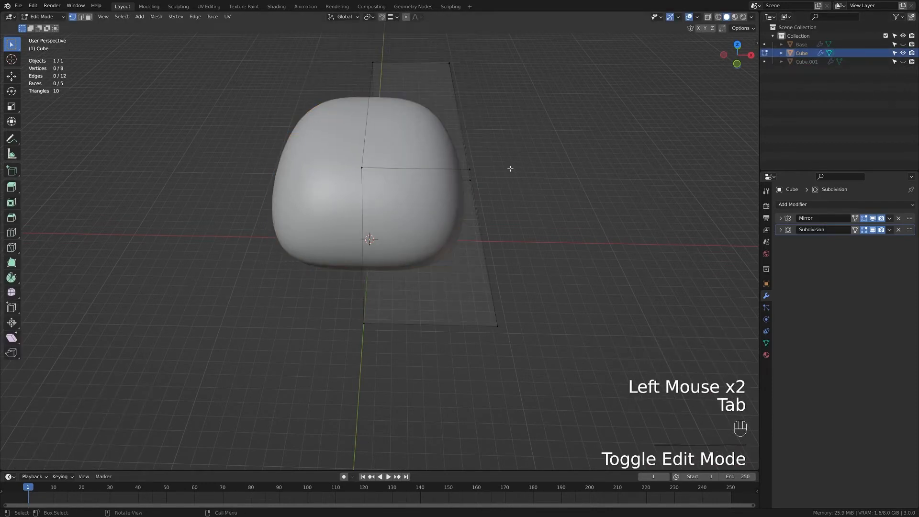
pyautogui.moveTo(510, 168); pyautogui.dragTo(565, 182, button='middle')
pyautogui.moveTo(335, 125); pyautogui.dragTo(474, 167)
pyautogui.write('g')
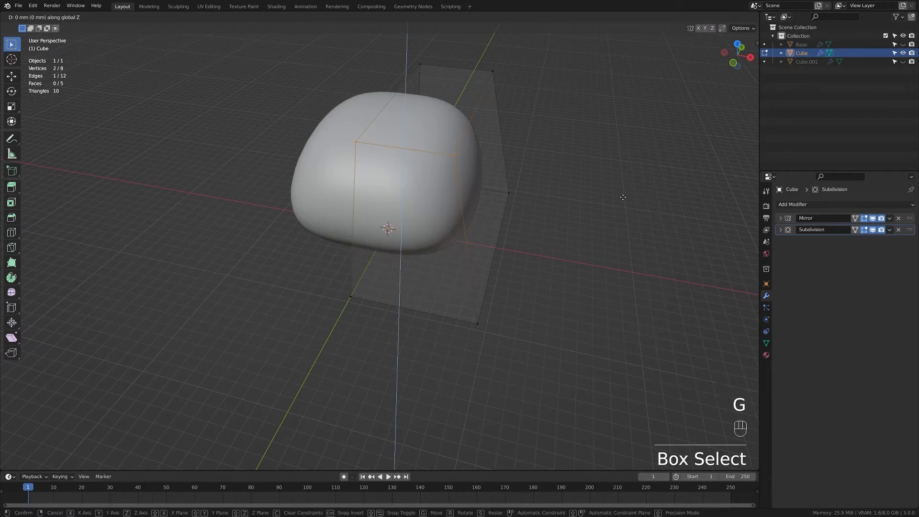
pyautogui.write('-1')
pyautogui.press('Return')
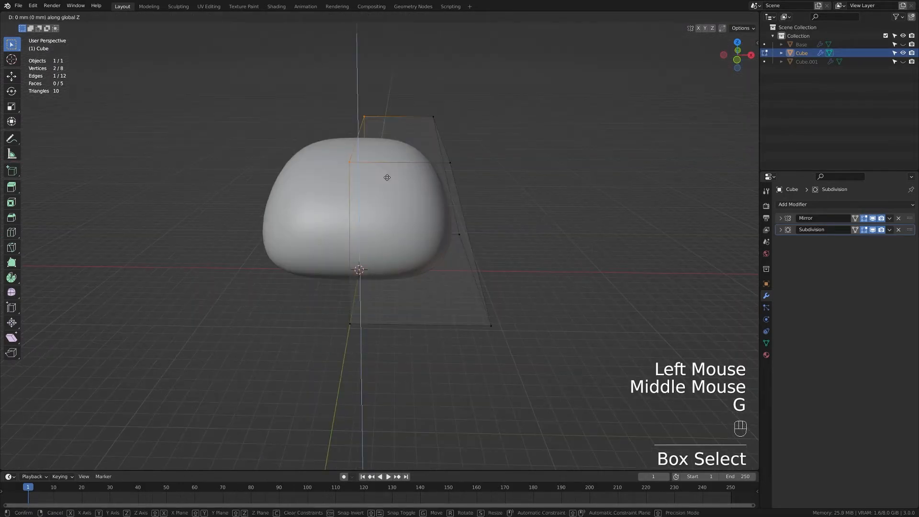
pyautogui.write('-1')
pyautogui.press('Return')
# - Delete the block's bottom face and add loop cuts near its edges to sharpen the subdivided shape
pyautogui.moveTo(453, 175); pyautogui.dragTo(373, 165, button='middle')
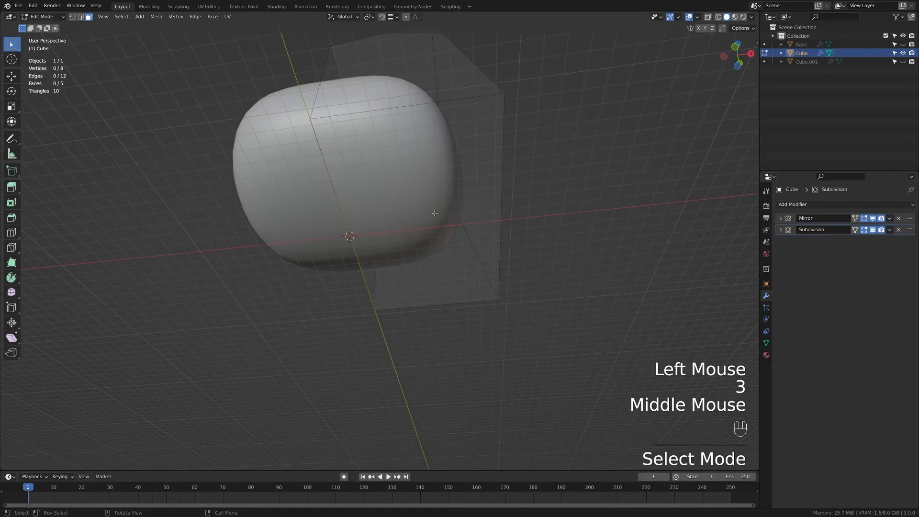
pyautogui.click(434, 213)
pyautogui.press('x')
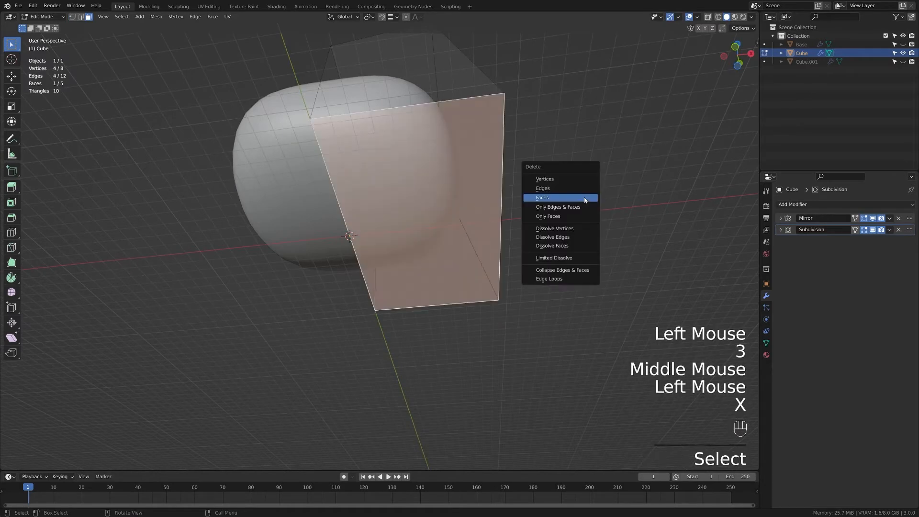
pyautogui.click(584, 196)
pyautogui.hotkey('ctrl', 'r')
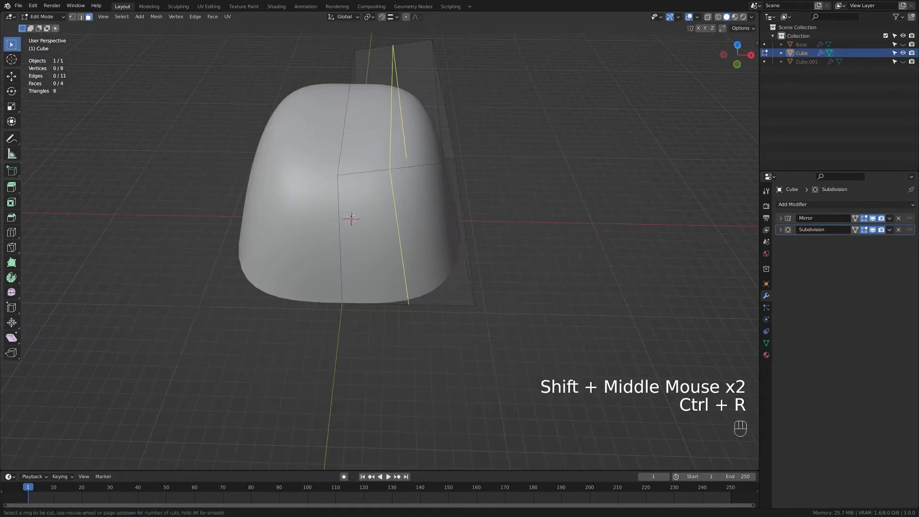
pyautogui.click(380, 173)
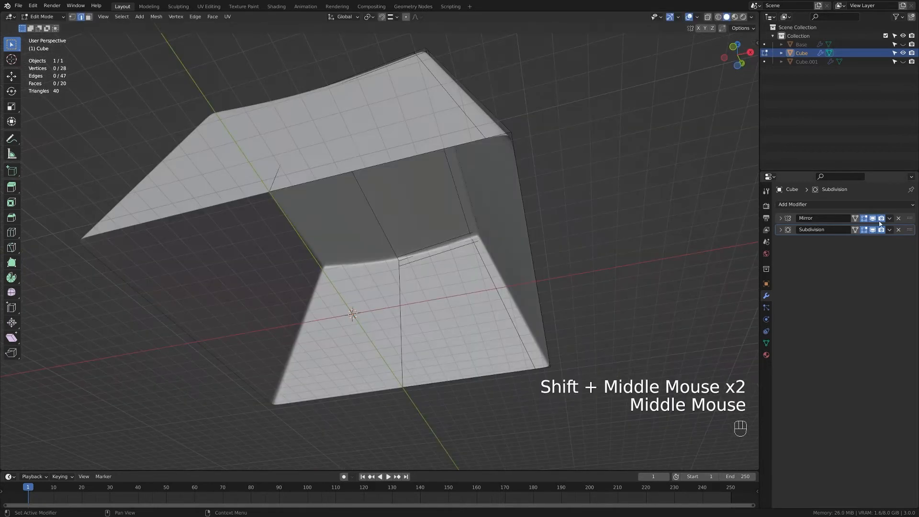
# - Try a Solidify modifier with 0.25 mm thickness on the open keycap shell and examine its inside walls
pyautogui.click(901, 204)
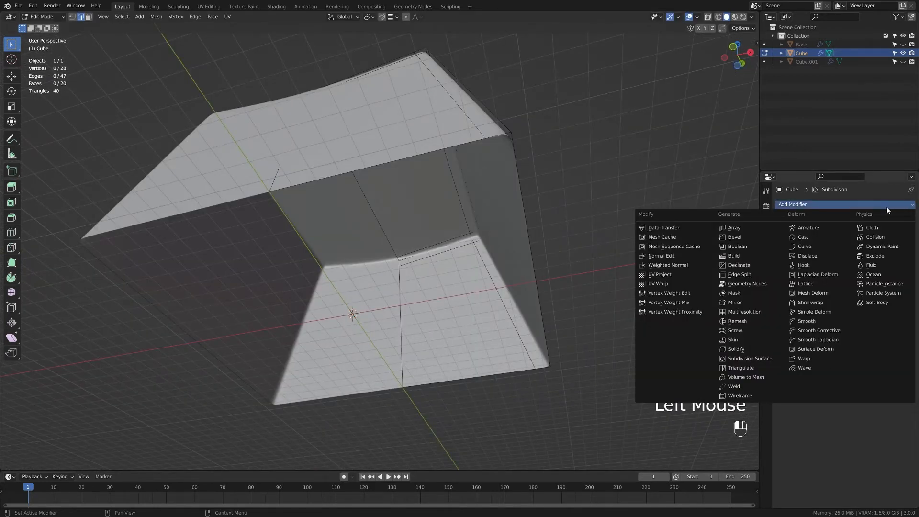
pyautogui.click(755, 353)
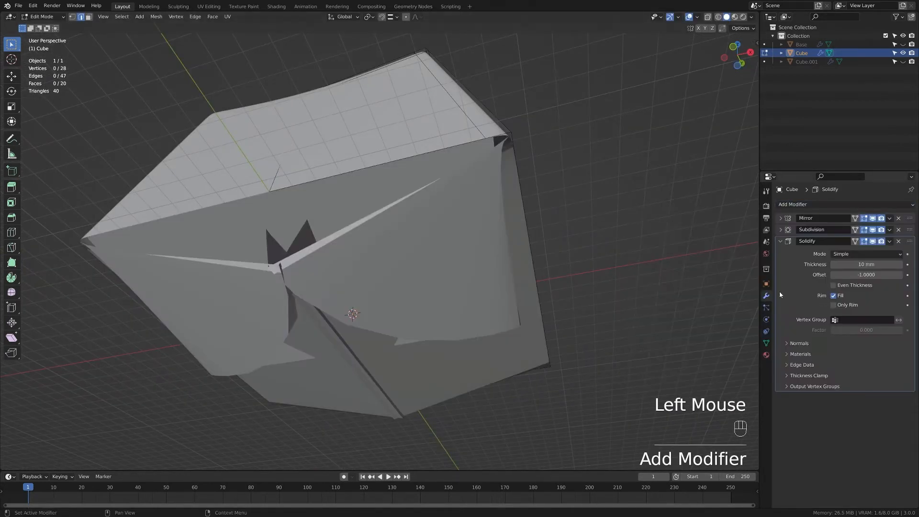
pyautogui.click(870, 263)
pyautogui.write('.25')
pyautogui.press('Return')
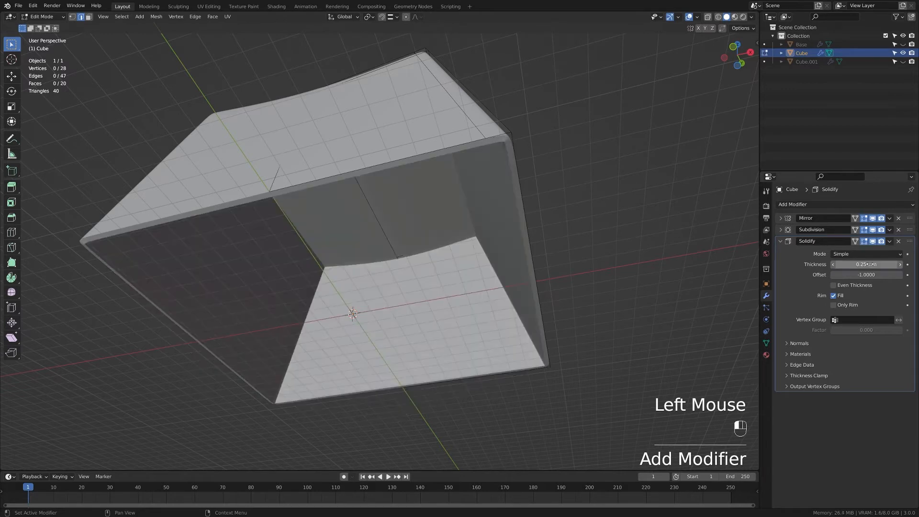
pyautogui.scroll(2, 595, 139)
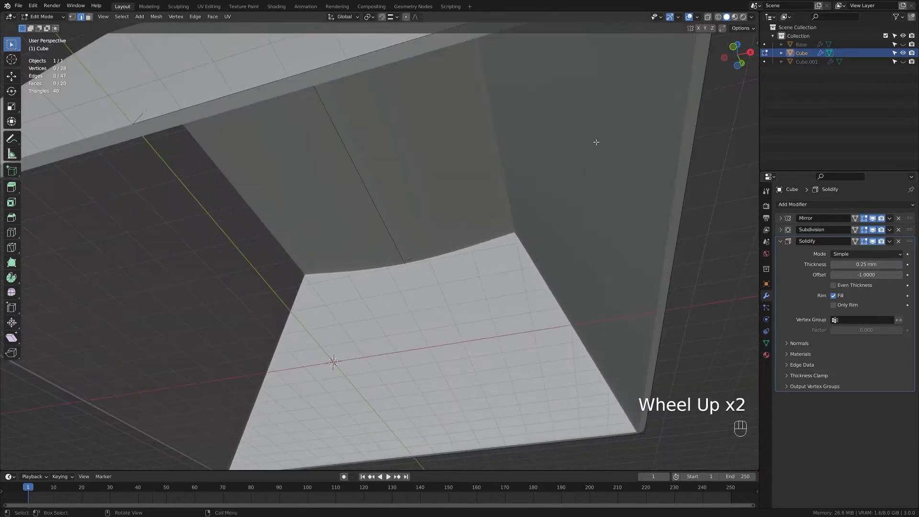
pyautogui.keyDown('shift'); pyautogui.moveTo(594, 139); pyautogui.dragTo(495, 256, button='middle'); pyautogui.keyUp('shift')
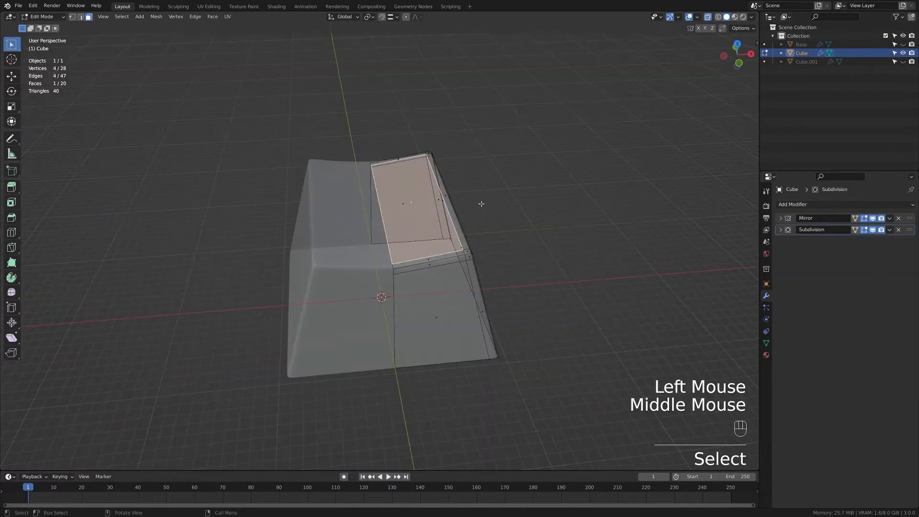
# - Duplicate the keycap's large top face in place and separate the copy into its own object
pyautogui.hotkey('shift', 'd')
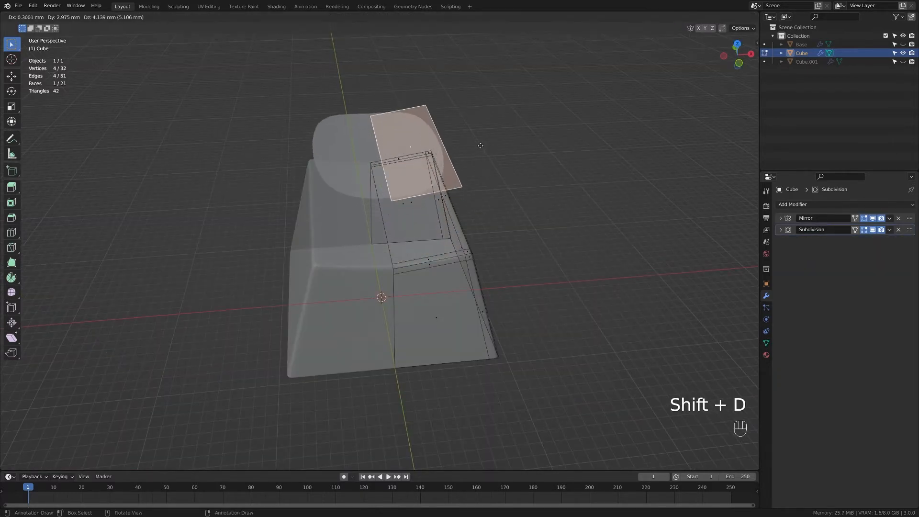
pyautogui.rightClick(480, 145)
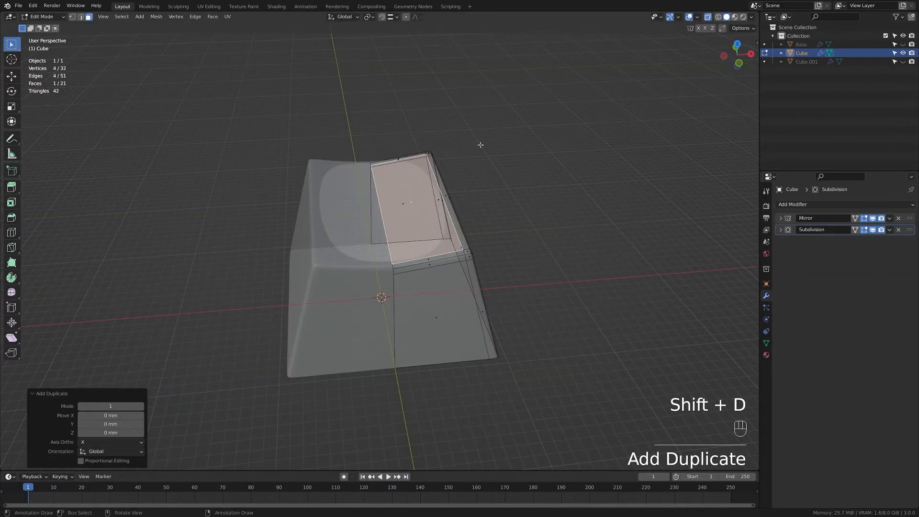
pyautogui.press('p')
pyautogui.click(481, 146)
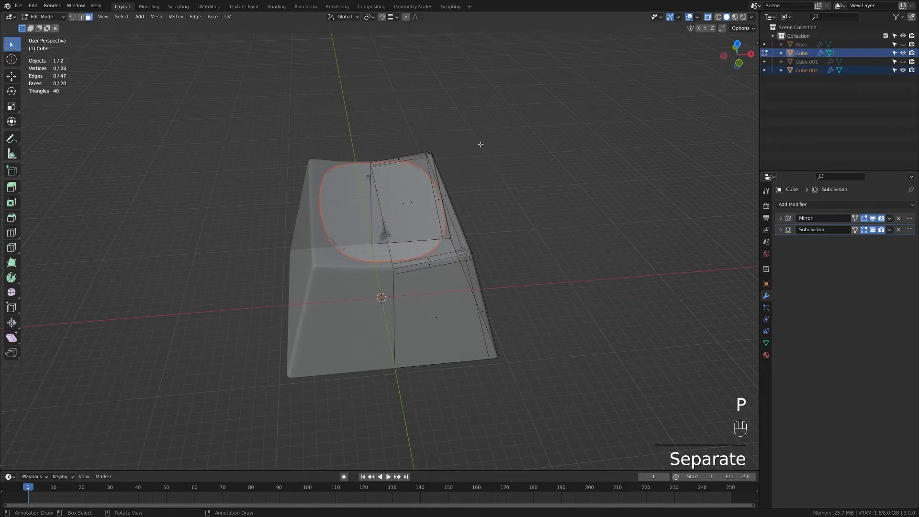
pyautogui.press('Tab')
pyautogui.press('Tab')
pyautogui.hotkey('alt', 'z')
# - Move the separated top face down 0.03 mm along Z so that it sits just beneath the keycap's top
pyautogui.moveTo(481, 143); pyautogui.dragTo(574, 184, button='middle')
pyautogui.press('g')
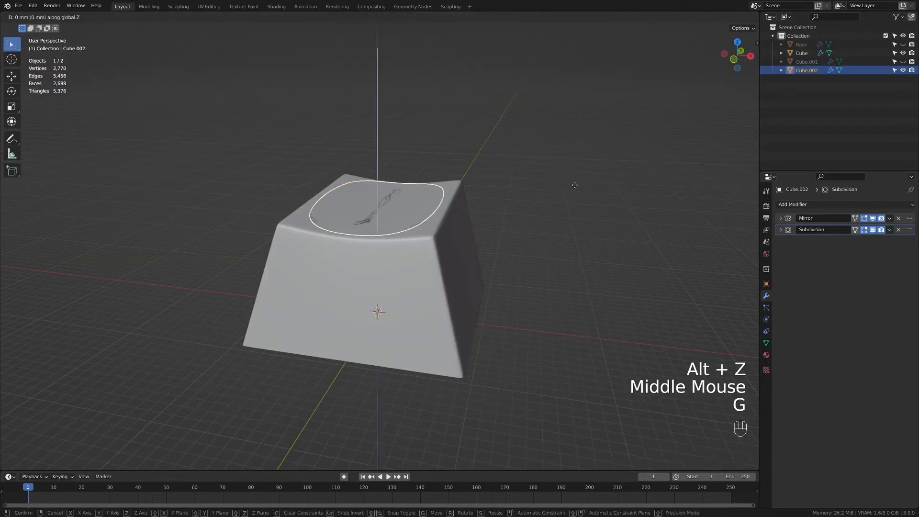
pyautogui.write('z')
pyautogui.write('.03')
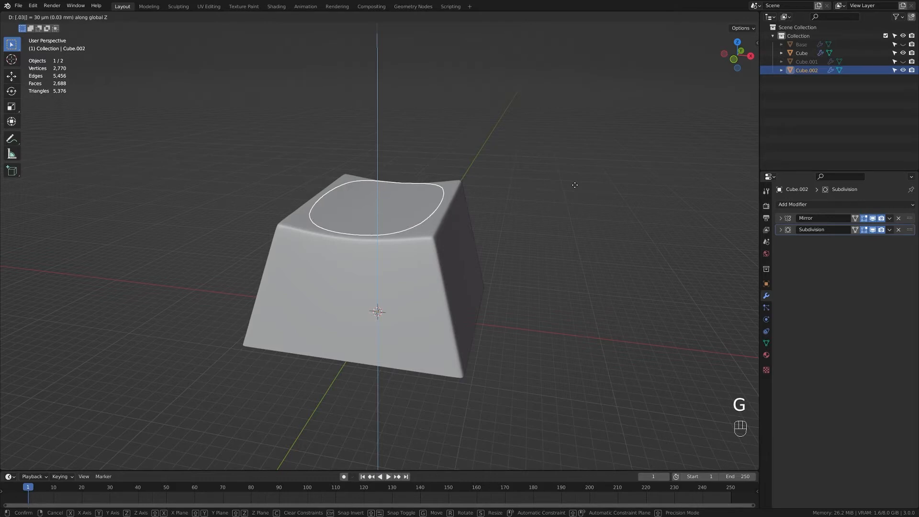
pyautogui.write('-')
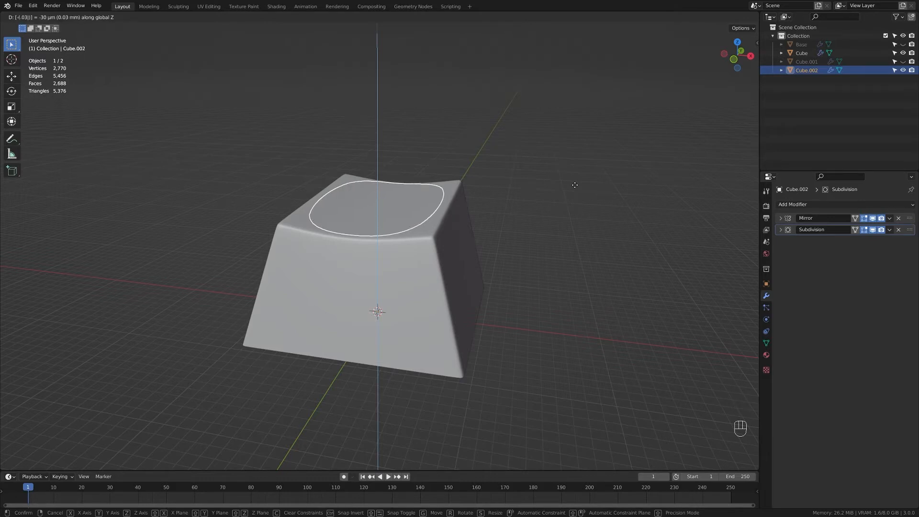
pyautogui.press('Return')
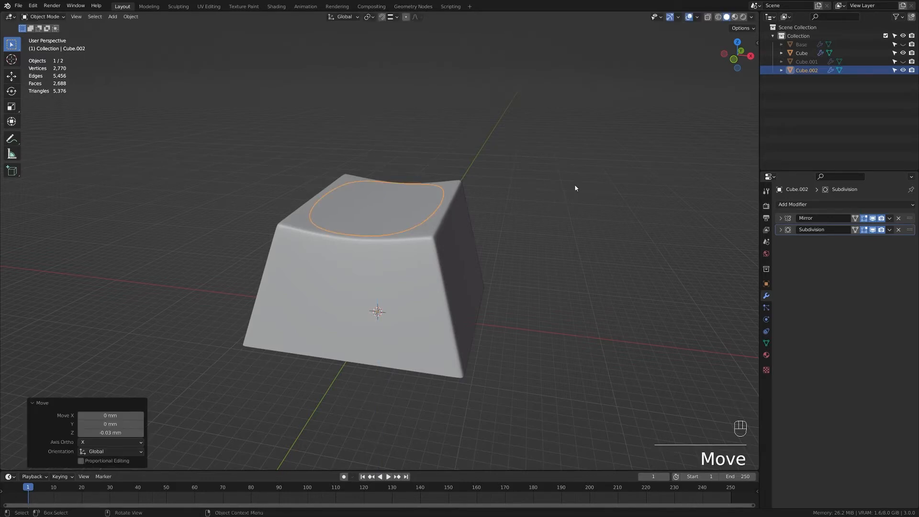
# - Parent the keycap shell to the separated top face with Object (Keep Transform)
pyautogui.moveTo(482, 209); pyautogui.dragTo(502, 187, button='middle')
pyautogui.click(494, 203)
pyautogui.click(458, 210)
pyautogui.moveTo(458, 210); pyautogui.dragTo(460, 127, button='middle')
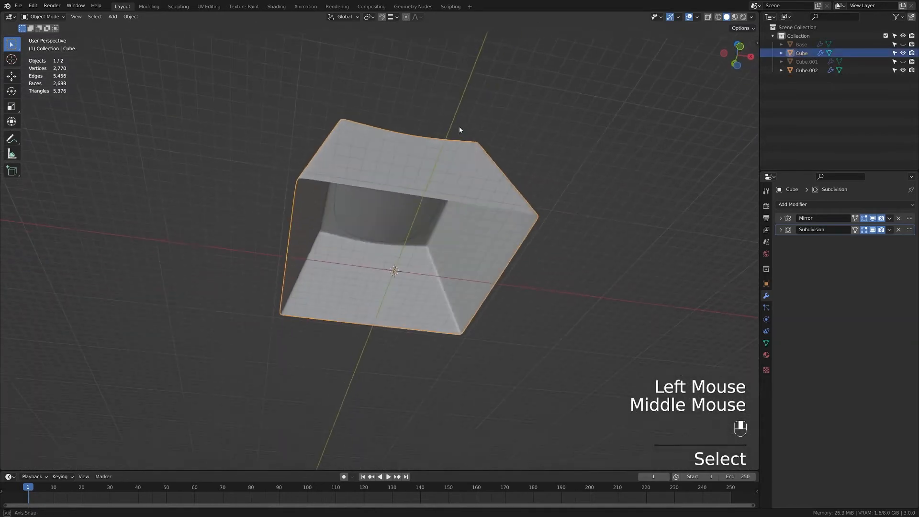
pyautogui.keyDown('shift'); pyautogui.click(382, 211); pyautogui.keyUp('shift')
pyautogui.moveTo(543, 197); pyautogui.dragTo(536, 269, button='middle')
pyautogui.hotkey('ctrl', 'p')
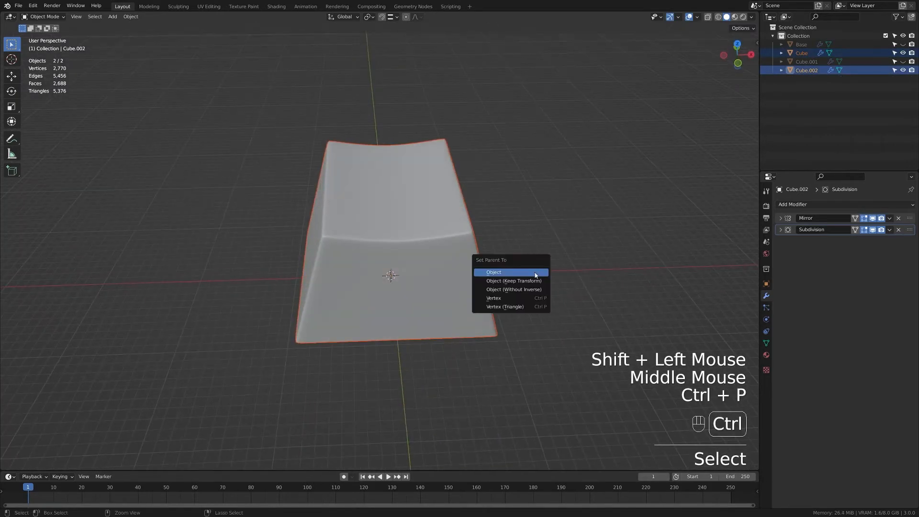
pyautogui.click(525, 281)
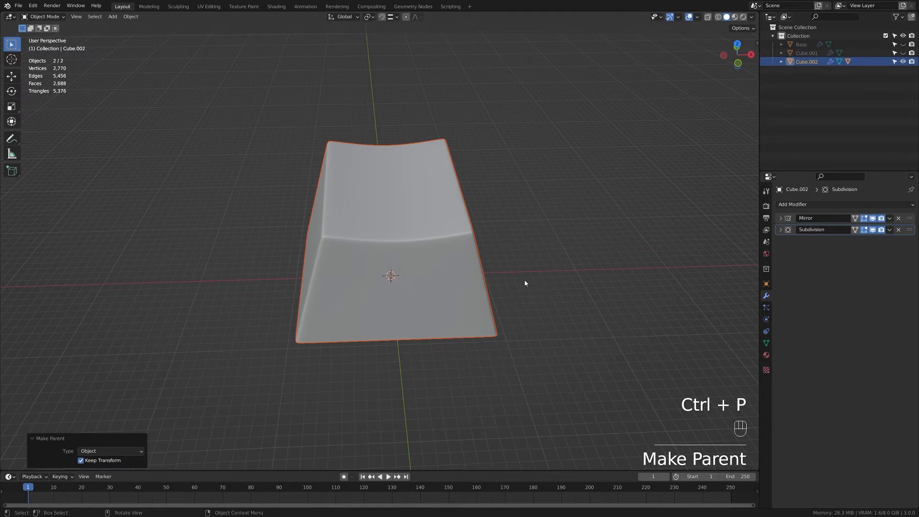
# - Duplicate the keycap together with its child backplate and place the copy in front of the original along the negative Y axis
pyautogui.moveTo(525, 283); pyautogui.dragTo(429, 240, button='middle')
pyautogui.click(429, 239)
pyautogui.hotkey('shift', ']')
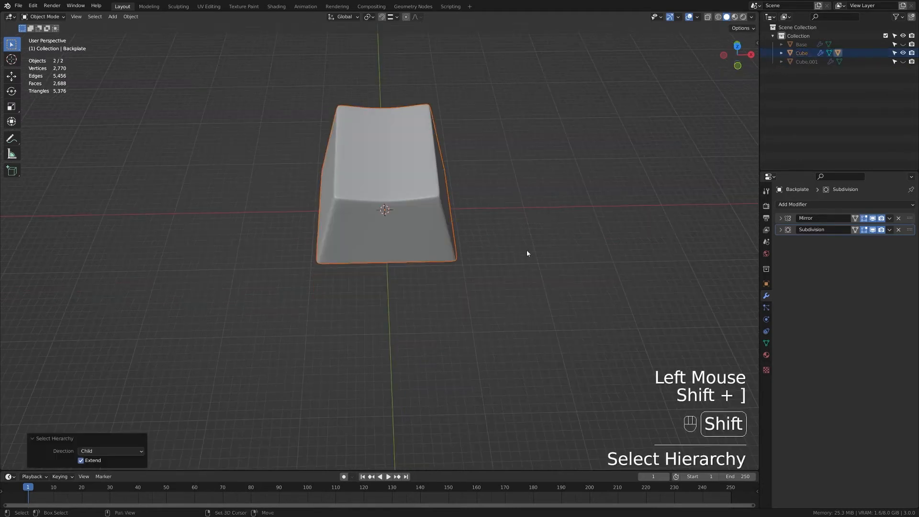
pyautogui.moveTo(527, 253); pyautogui.dragTo(483, 230, button='middle')
pyautogui.hotkey('shift', 'd')
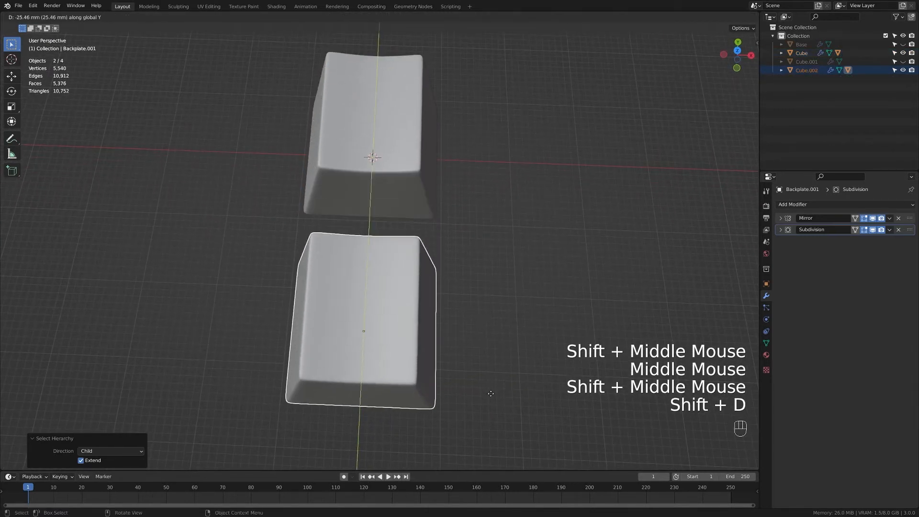
pyautogui.click(488, 323)
# - Lower the rear top vertices of the duplicated keycap by 1 mm along Z
pyautogui.keyDown('shift'); pyautogui.moveTo(488, 324); pyautogui.dragTo(462, 262, button='middle'); pyautogui.keyUp('shift')
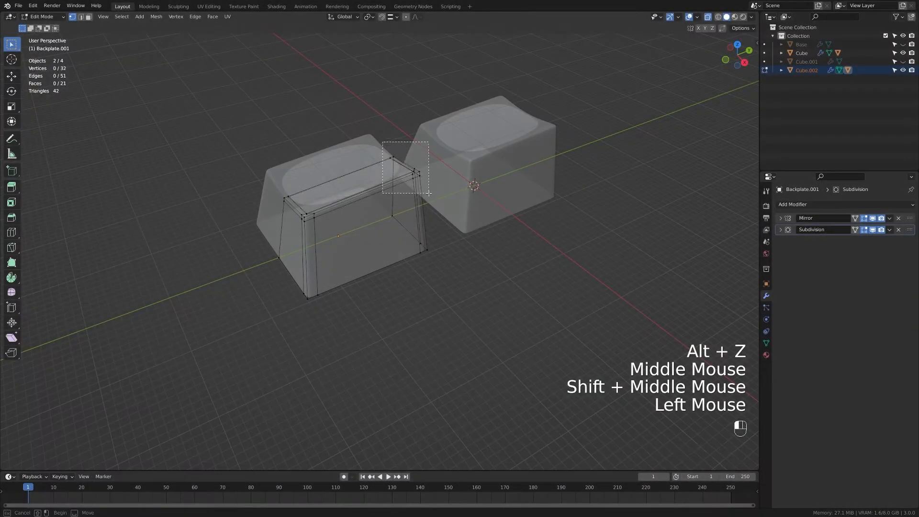
pyautogui.moveTo(378, 146); pyautogui.dragTo(455, 191)
pyautogui.write('gz')
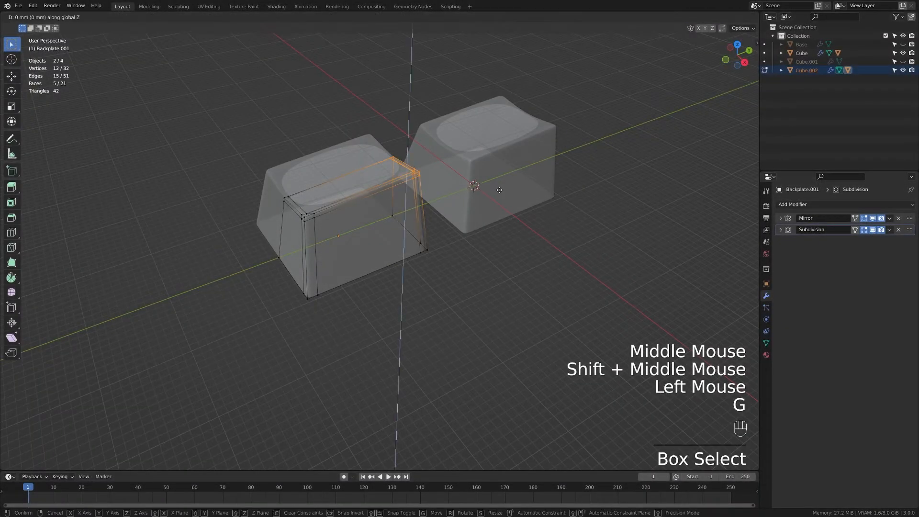
pyautogui.write('-1')
pyautogui.press('Return')
# - Raise the front top vertices of the duplicated keycap by 1 mm along Z and compare both keys' slants from the side
pyautogui.moveTo(263, 173); pyautogui.dragTo(324, 223)
pyautogui.write('gz1')
pyautogui.press('Return')
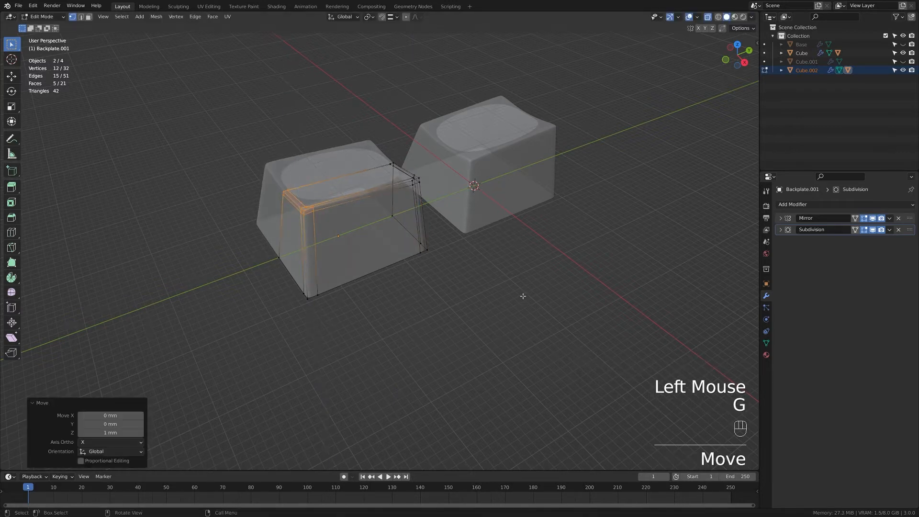
pyautogui.click(430, 280)
pyautogui.hotkey('alt', 'z')
pyautogui.press('Tab')
pyautogui.press('KP_3')
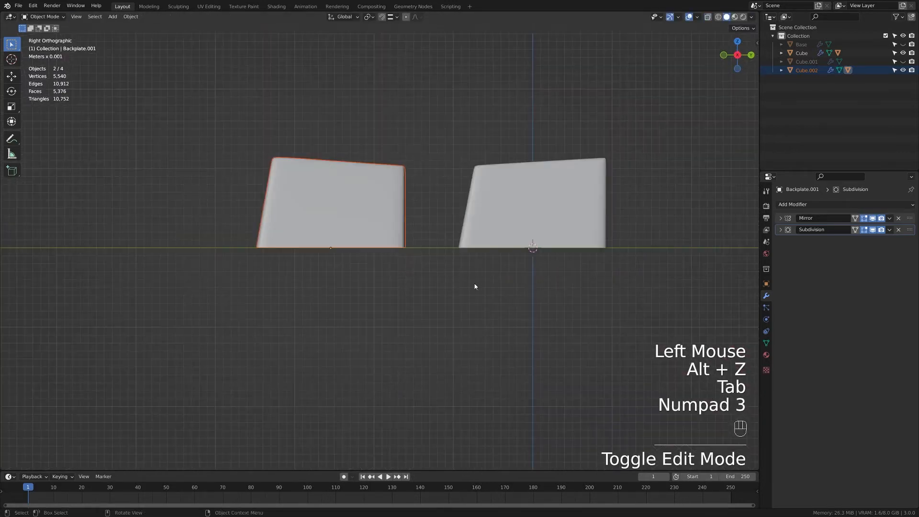
# - Duplicate the original keycap with its backplate and place the copy about 39 mm away along the positive X axis
pyautogui.hotkey('shift', 'd')
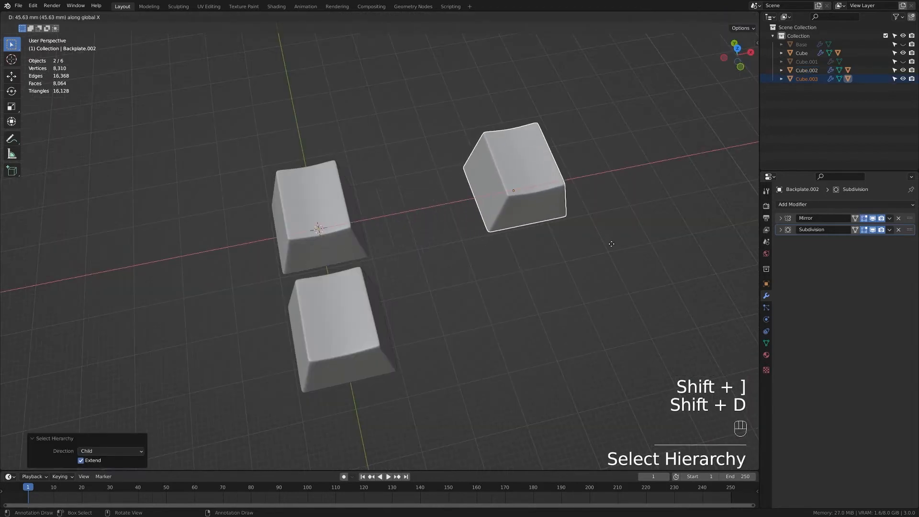
pyautogui.click(584, 253)
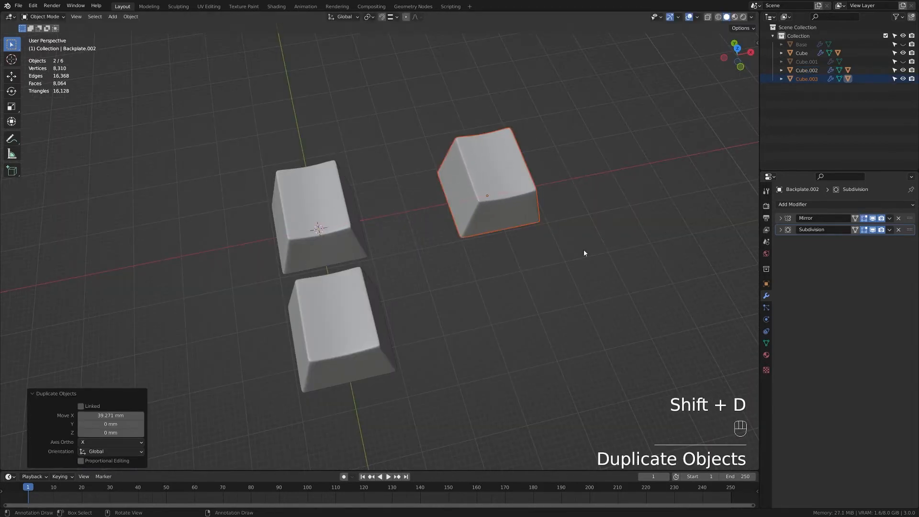
pyautogui.moveTo(575, 268); pyautogui.dragTo(538, 256, button='middle')
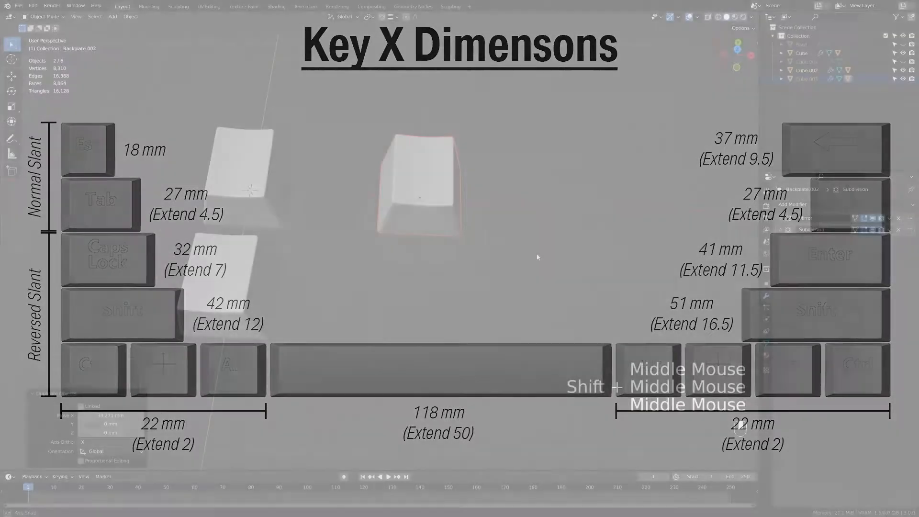
# - Widen the new copy into a Backspace key by moving its side vertices 9.5 mm along X
pyautogui.press('Tab')
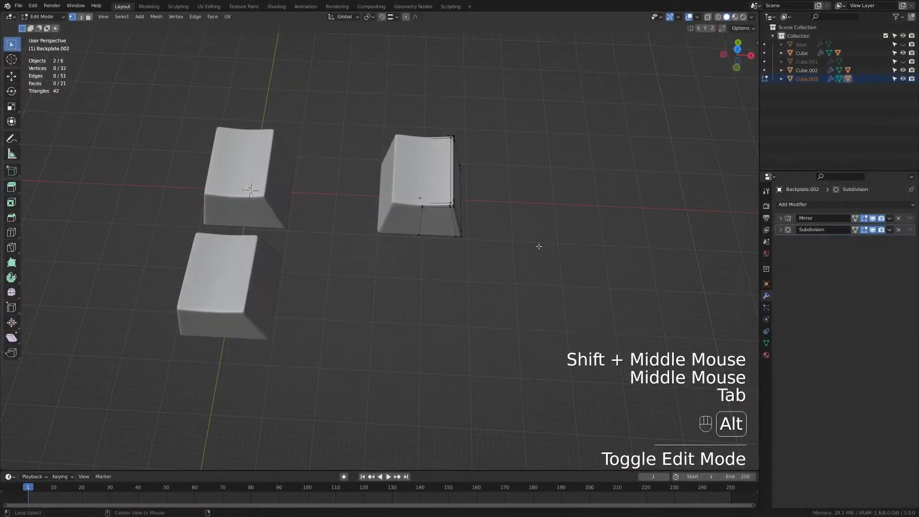
pyautogui.hotkey('alt', 'z')
pyautogui.keyDown('shift'); pyautogui.moveTo(538, 233); pyautogui.dragTo(484, 241, button='middle'); pyautogui.keyUp('shift')
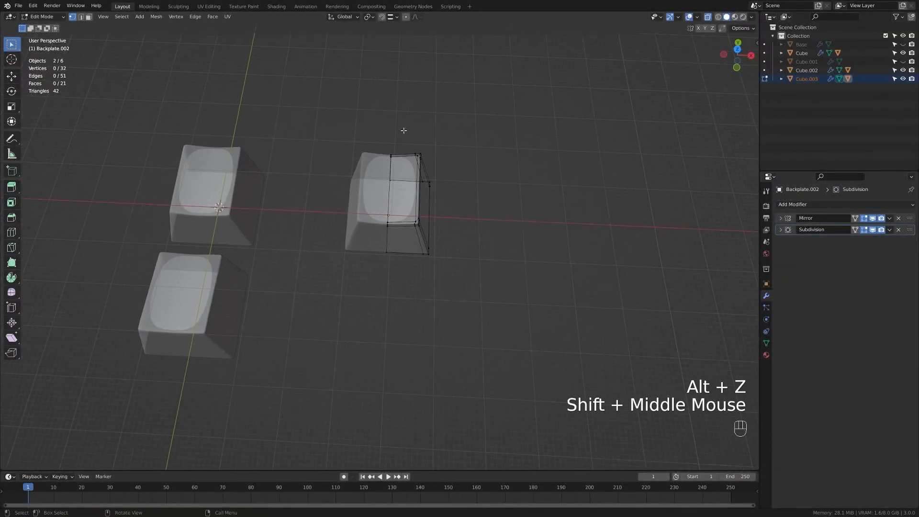
pyautogui.moveTo(403, 130); pyautogui.dragTo(484, 306)
pyautogui.write('gx')
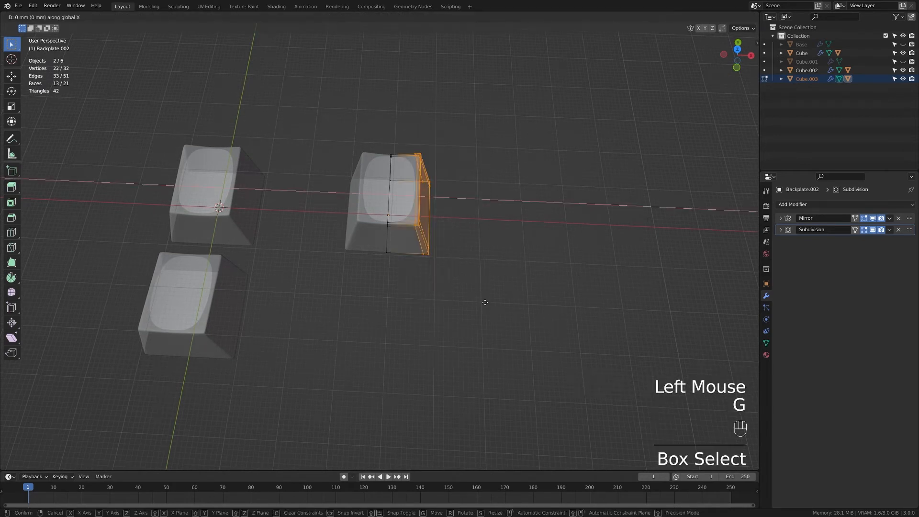
pyautogui.write('9.5')
pyautogui.press('Return')
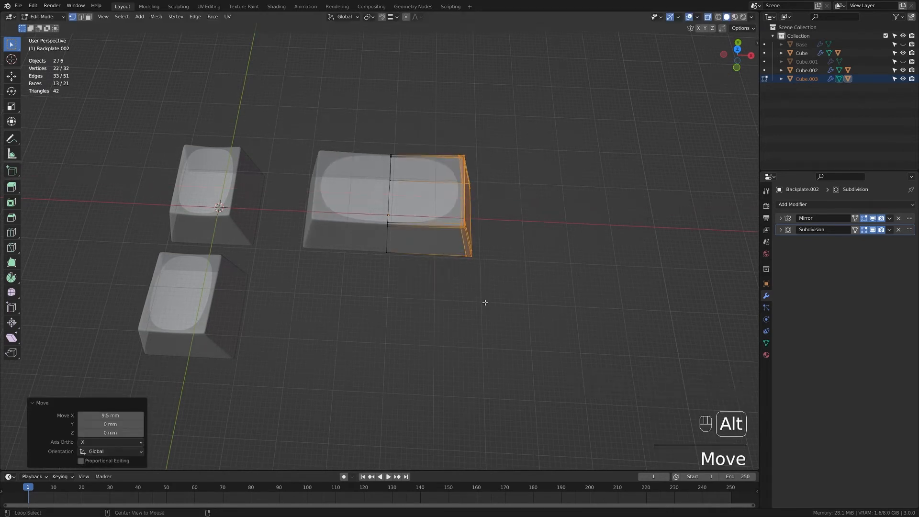
pyautogui.hotkey('alt', 'z')
pyautogui.press('Tab')
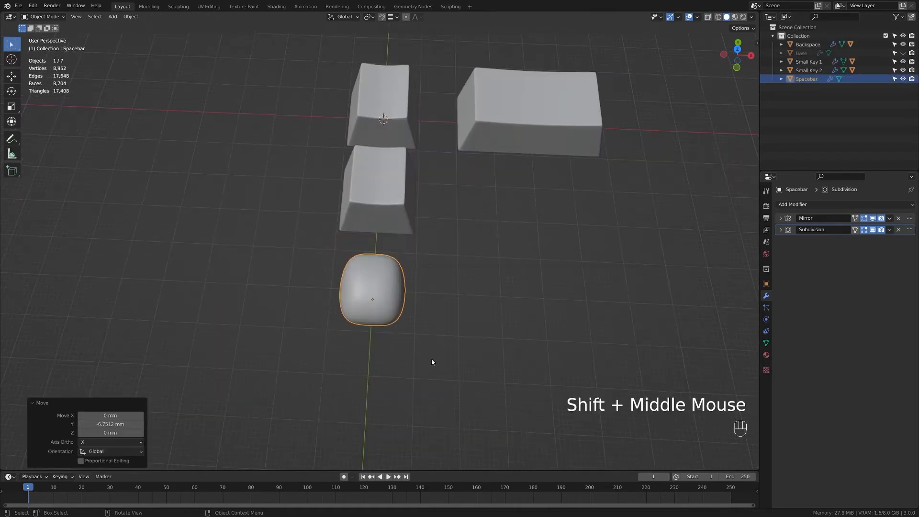
# - Delete the bottom face of the Spacebar block so that it is open underneath
pyautogui.press('Tab')
pyautogui.moveTo(446, 328); pyautogui.dragTo(426, 262, button='middle')
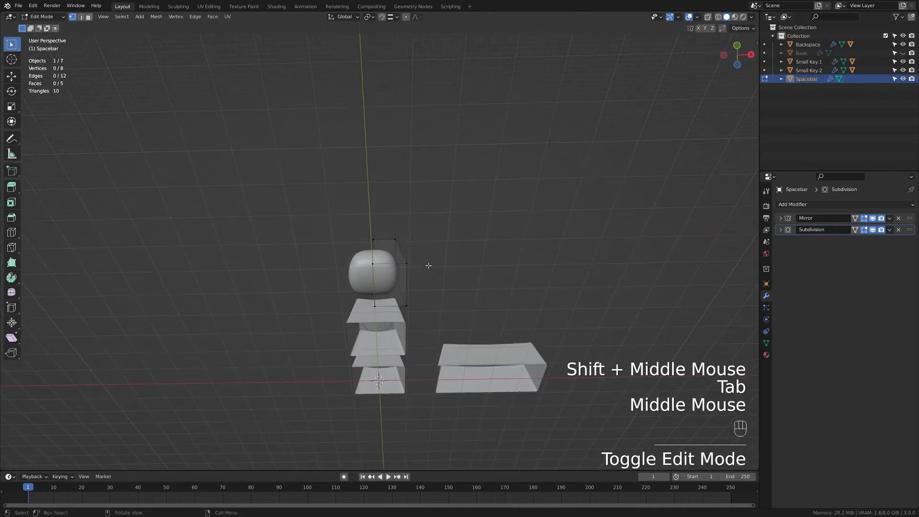
pyautogui.scroll(2, 422, 287)
pyautogui.press('3')
pyautogui.click(417, 303)
pyautogui.press('x')
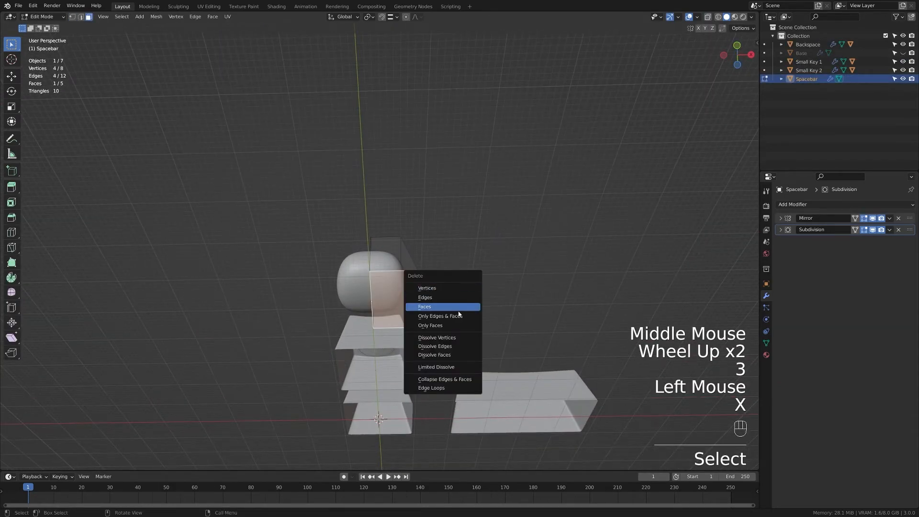
pyautogui.click(458, 310)
# - Lengthen the Spacebar by moving its end face 50 mm outward along X
pyautogui.write('g')
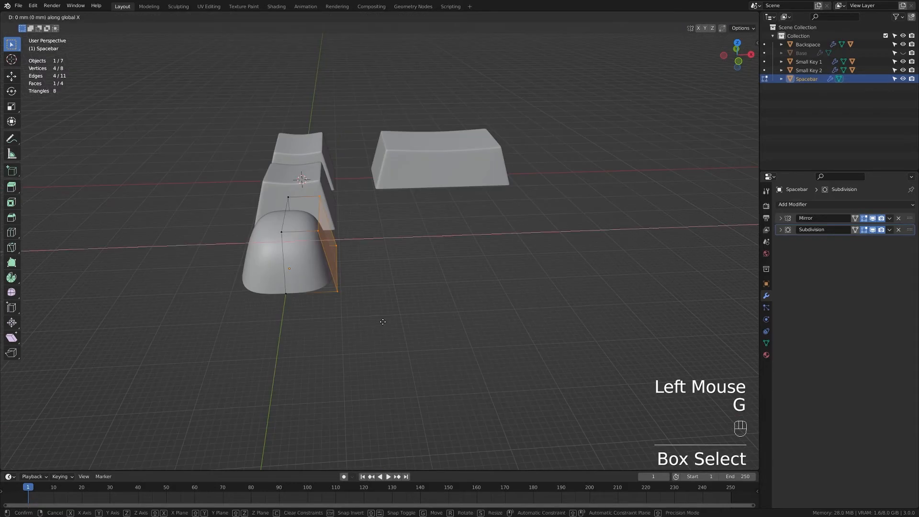
pyautogui.write('50')
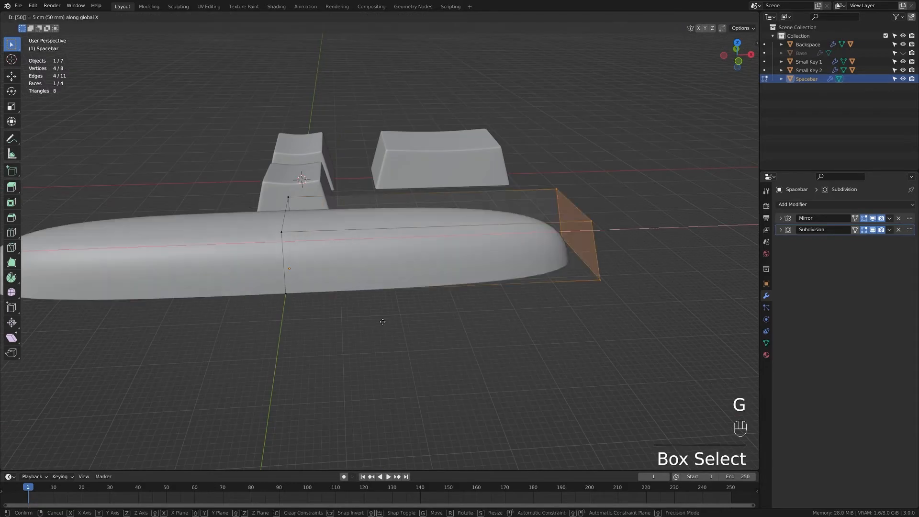
pyautogui.click(383, 322)
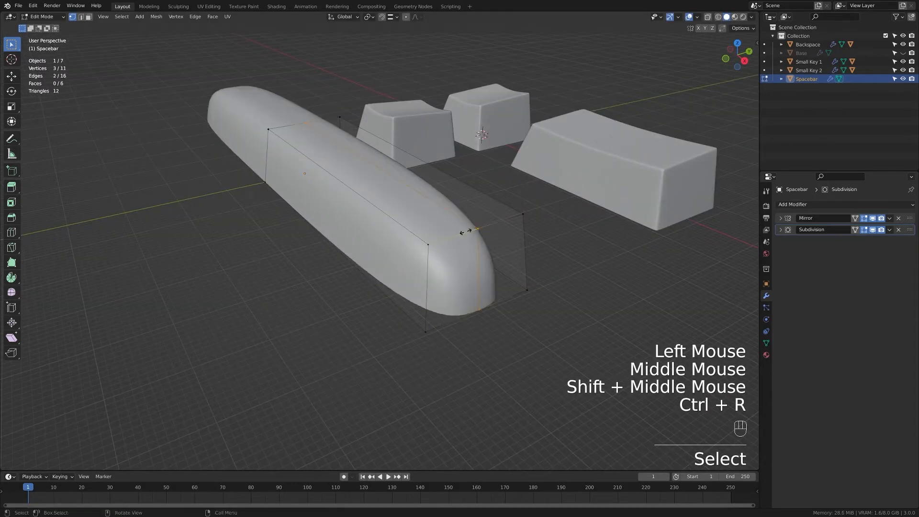
# - Add a lengthwise loop cut along the Spacebar and raise its two top vertices 1 mm along Z
pyautogui.click(614, 269)
pyautogui.click(477, 229)
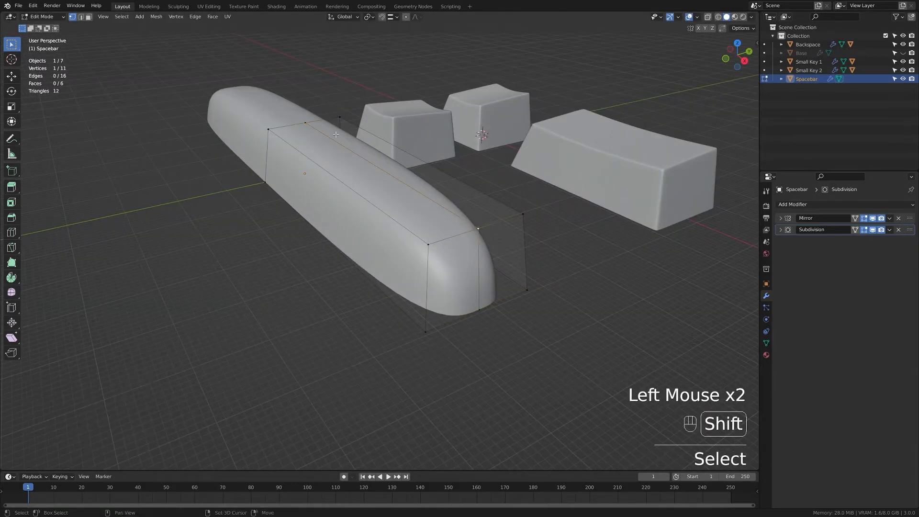
pyautogui.keyDown('shift'); pyautogui.click(305, 123); pyautogui.keyUp('shift')
pyautogui.press('g')
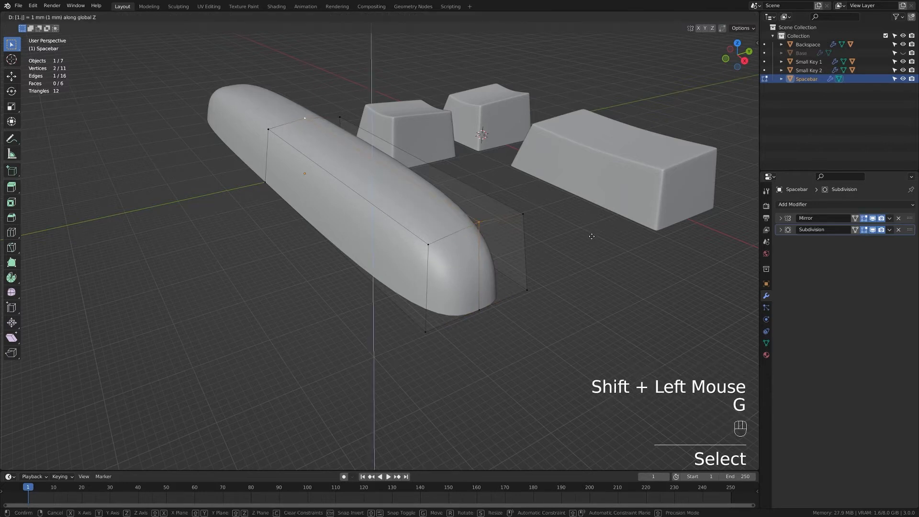
pyautogui.click(589, 239)
pyautogui.click(586, 241)
# - Add a loop cut across the Spacebar and slide it close to the end to sharpen the rounded edge
pyautogui.keyDown('shift'); pyautogui.moveTo(548, 235); pyautogui.dragTo(528, 258, button='middle'); pyautogui.keyUp('shift')
pyautogui.scroll(4, 529, 263)
pyautogui.hotkey('ctrl', 'r')
pyautogui.click(527, 270)
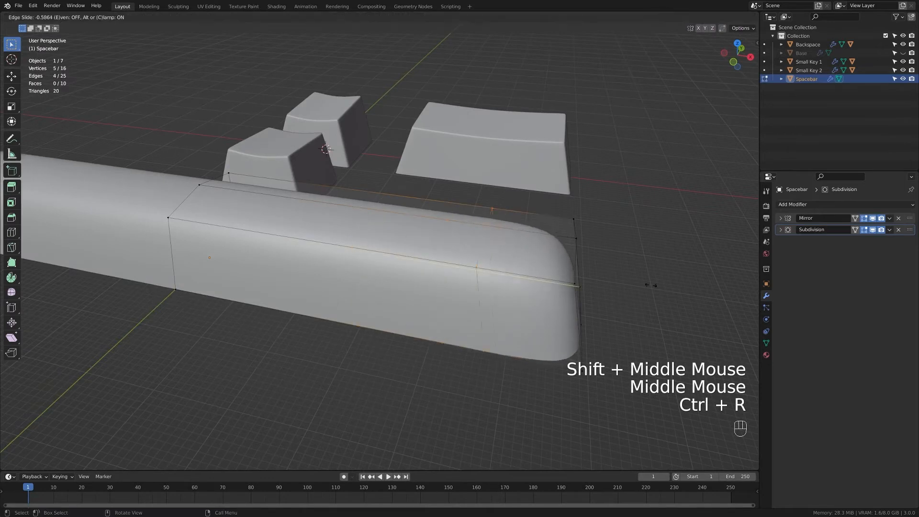
pyautogui.click(722, 291)
pyautogui.keyDown('shift'); pyautogui.moveTo(721, 291); pyautogui.dragTo(488, 235, button='middle'); pyautogui.keyUp('shift')
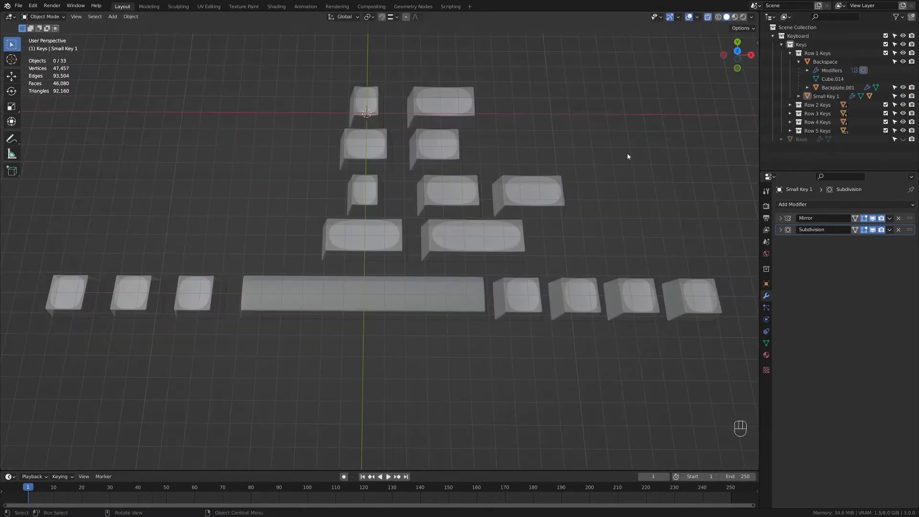
# - Check the side profiles of the five key rows, and raise all keys about 47 mm along Z
pyautogui.hotkey('alt', 'z')
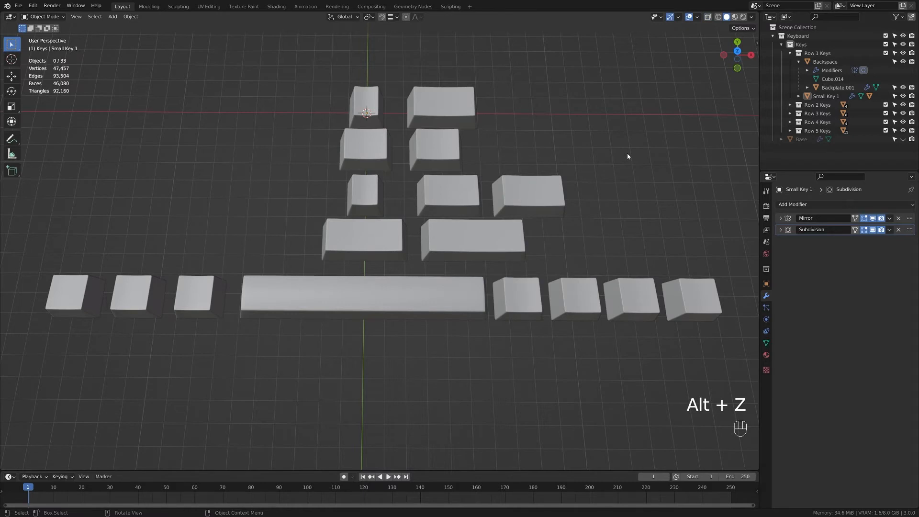
pyautogui.press('KP_3')
pyautogui.scroll(2, 533, 203)
pyautogui.keyDown('shift'); pyautogui.moveTo(533, 203); pyautogui.dragTo(417, 219, button='middle'); pyautogui.keyUp('shift')
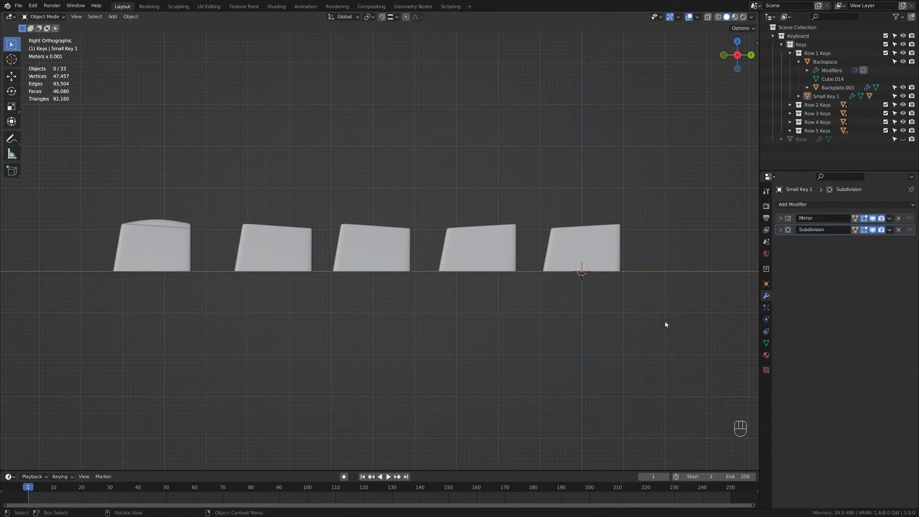
pyautogui.moveTo(499, 290)
pyautogui.mouseDown(button='middle')
pyautogui.moveTo(484, 311)
pyautogui.moveTo(498, 286)
pyautogui.mouseUp(button='middle')
pyautogui.scroll(-2, 483, 312)
pyautogui.press('a')
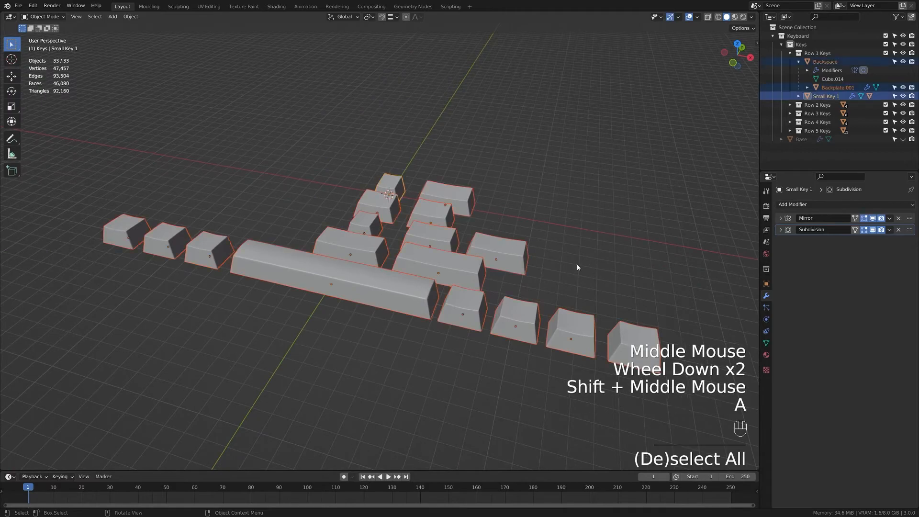
pyautogui.press('g')
pyautogui.press('z')
pyautogui.click(585, 196)
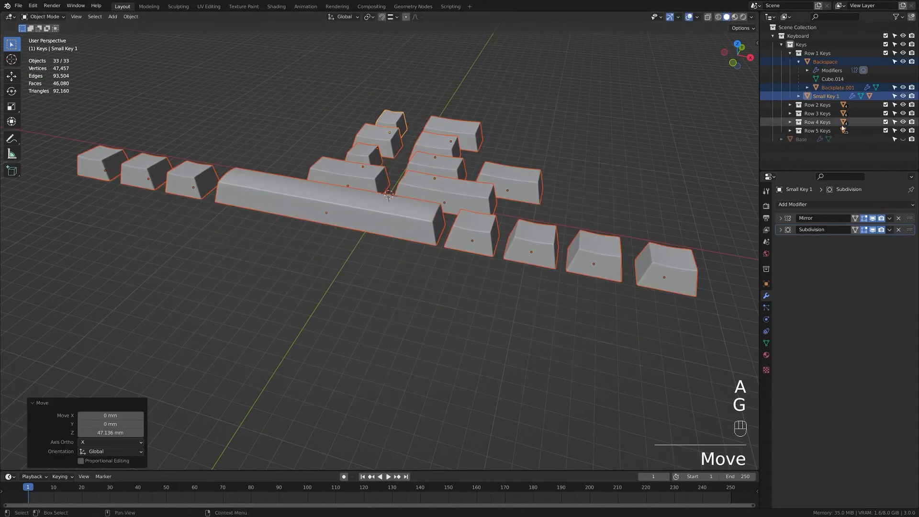
pyautogui.click(688, 131)
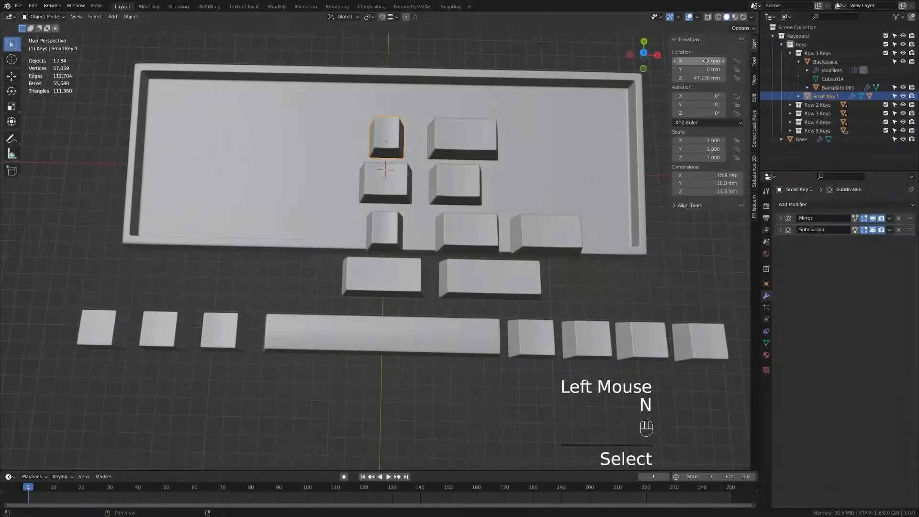
# - Set the location of Small Key 1 to X -135 mm and Y 38.5 mm
pyautogui.click(707, 61)
pyautogui.write('-13')
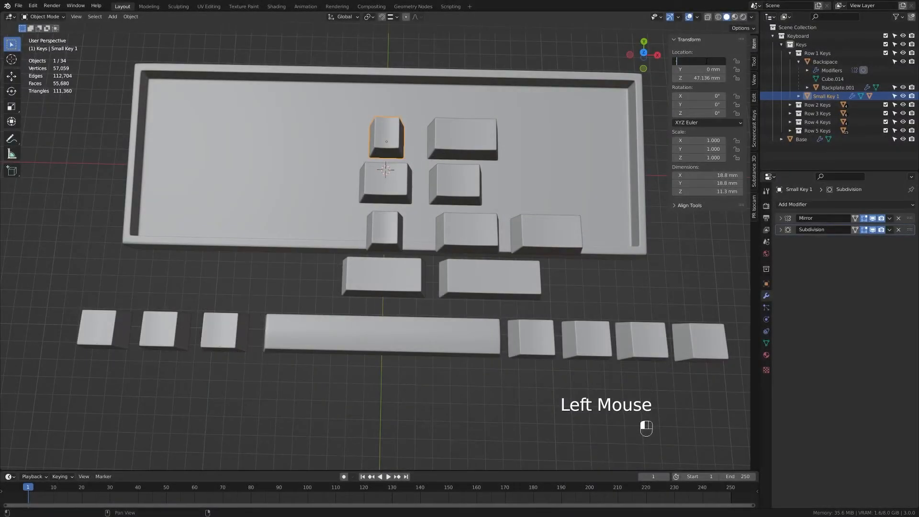
pyautogui.write('5')
pyautogui.press('Tab')
pyautogui.write('38.5')
pyautogui.press('Return')
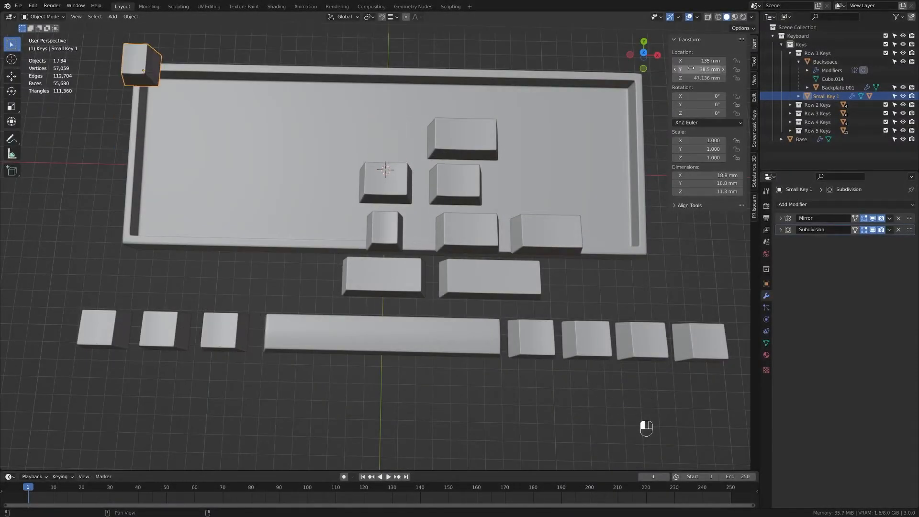
# - Set the location of the Backspace key to X 125.5 mm and Y 38.5 mm
pyautogui.click(473, 160)
pyautogui.doubleClick(694, 60)
pyautogui.write('1')
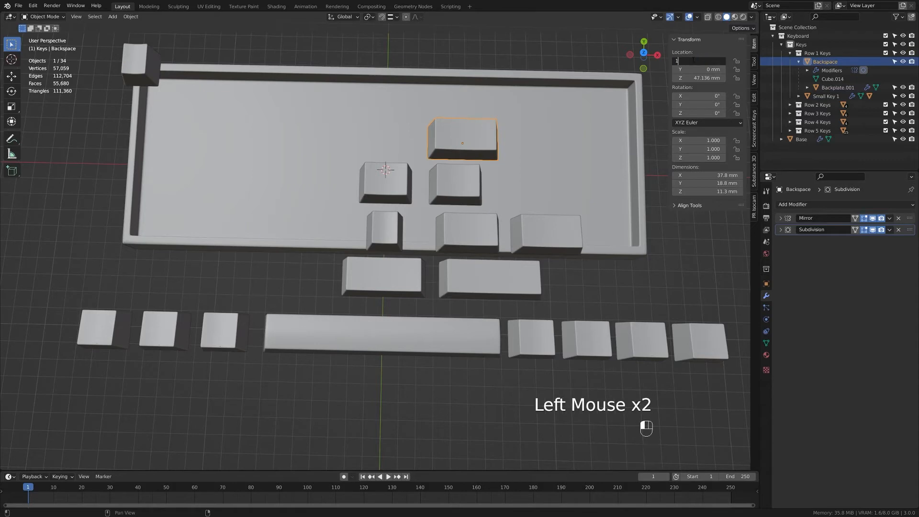
pyautogui.write('25.5')
pyautogui.press('Return')
pyautogui.click(693, 70)
pyautogui.write('38.5')
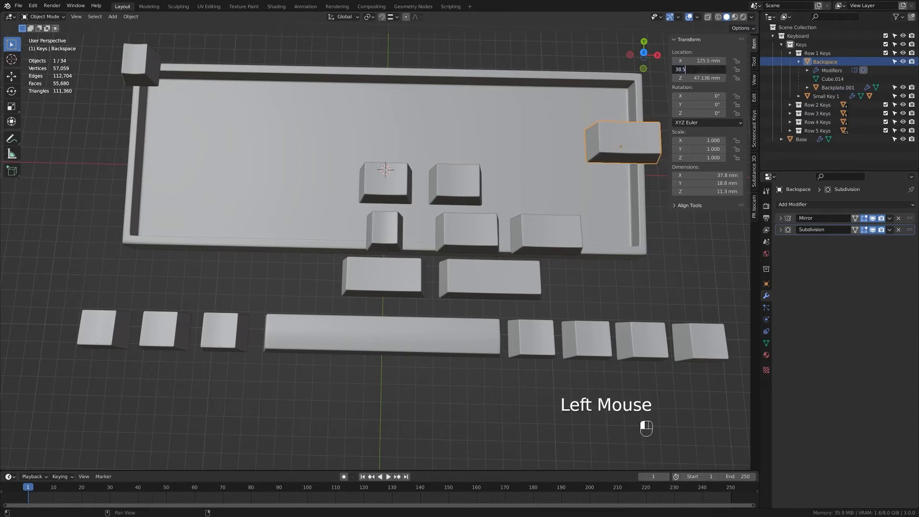
pyautogui.press('Return')
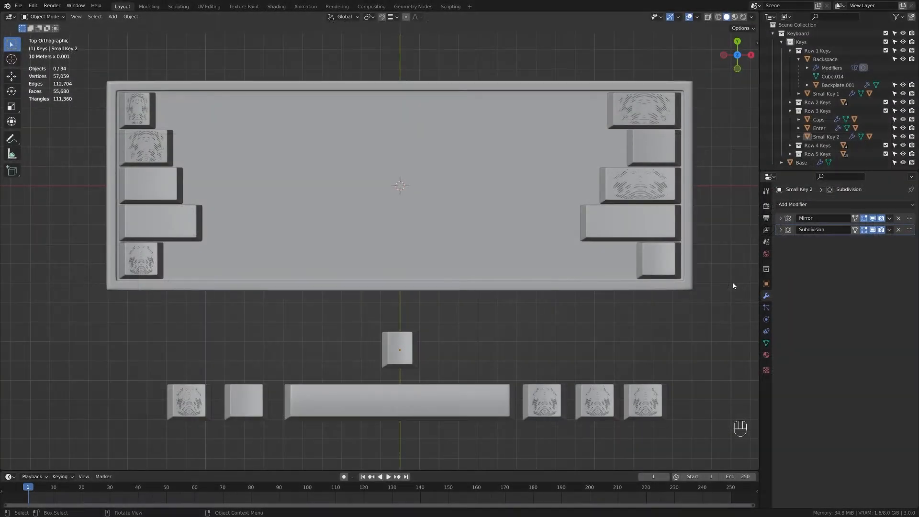
# - Set the viewport's clip end distance to 1000000 mm while viewing the keyboard from the top
pyautogui.moveTo(729, 298); pyautogui.dragTo(723, 236, button='middle')
pyautogui.press('KP_7')
pyautogui.keyDown('shift'); pyautogui.moveTo(576, 224); pyautogui.dragTo(574, 259, button='middle'); pyautogui.keyUp('shift')
pyautogui.press('n')
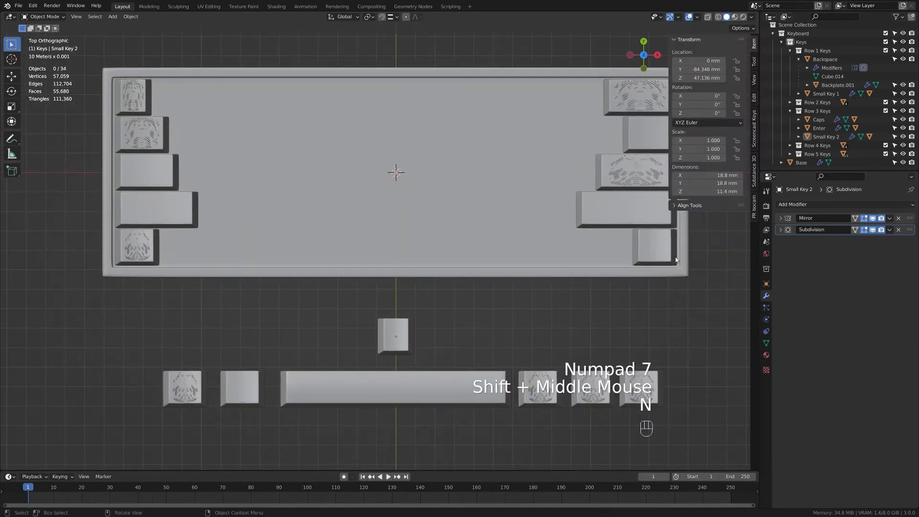
pyautogui.click(754, 80)
pyautogui.doubleClick(732, 70)
pyautogui.write('1000000')
pyautogui.press('Return')
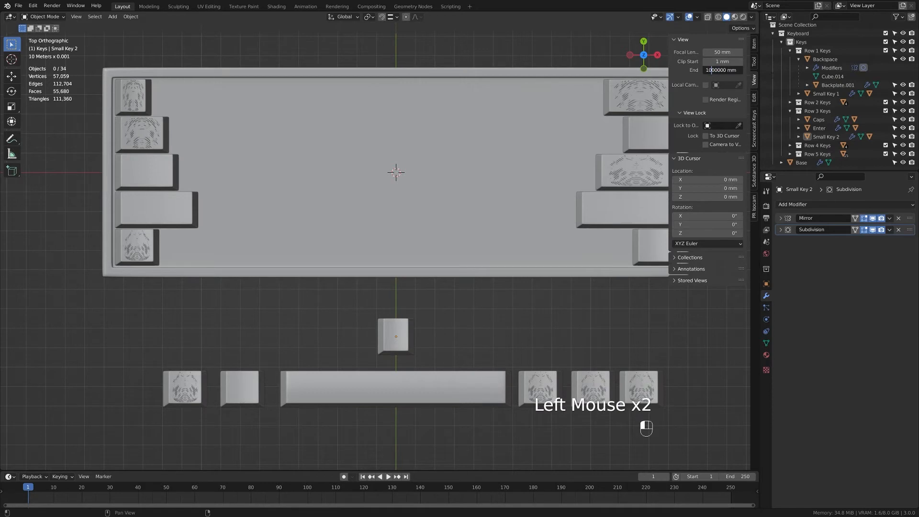
# - Set the viewport's clip end distance to 10000 mm and hide the sidebar
pyautogui.hotkey('shift', 'Right')
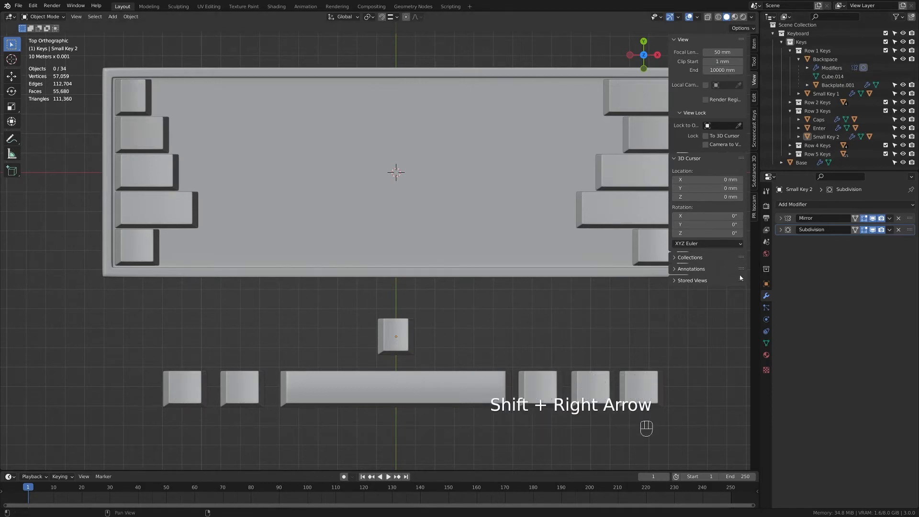
pyautogui.click(755, 43)
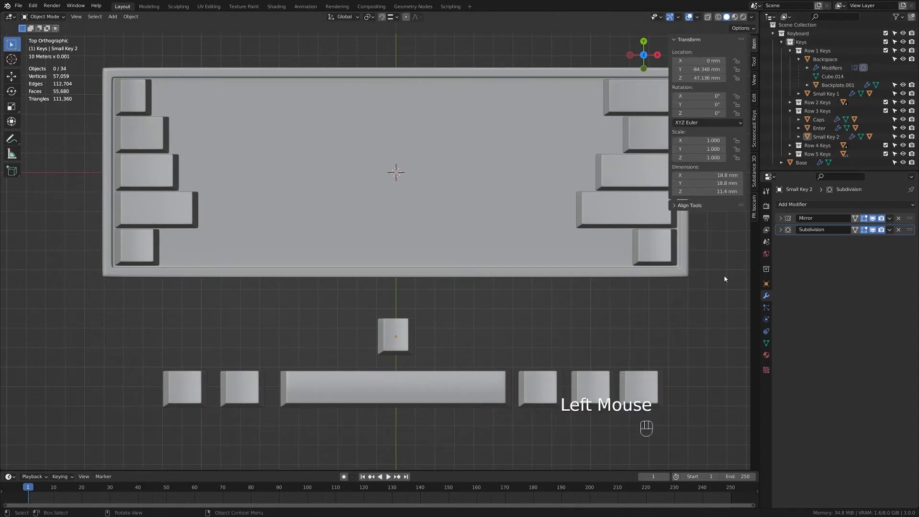
pyautogui.press('n')
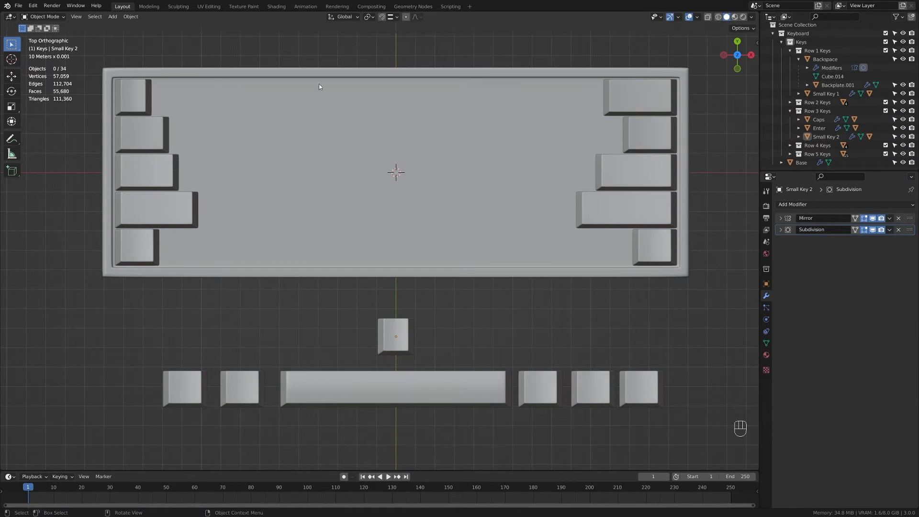
# - Duplicate Small Key 1 in the first row and offset the copy 19.31 mm along X
pyautogui.click(133, 104)
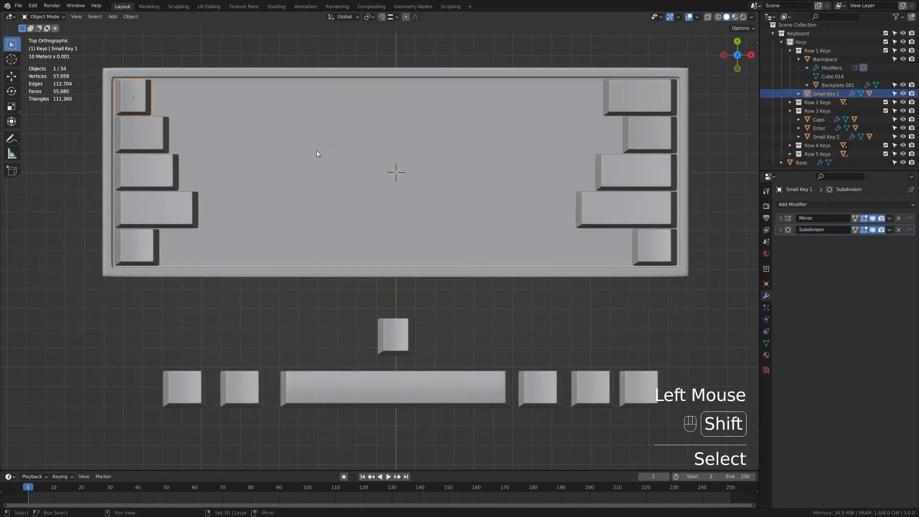
pyautogui.hotkey('shift', 'd')
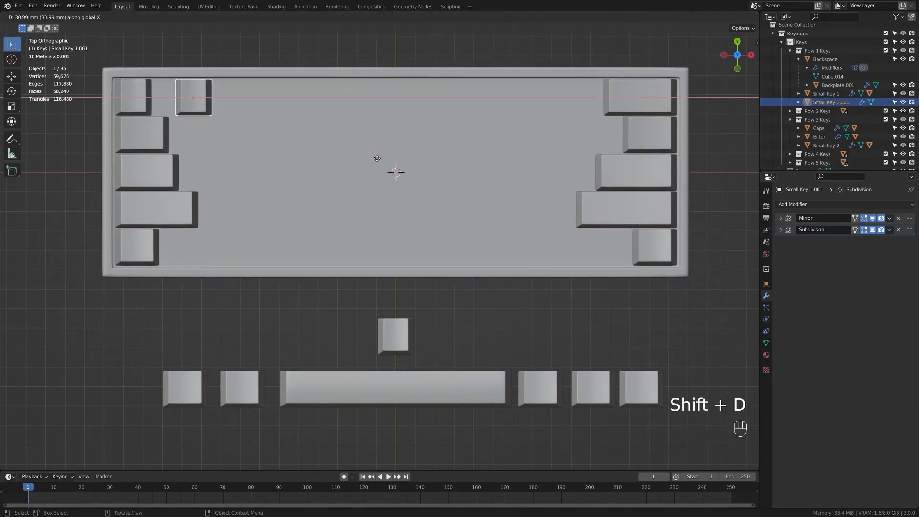
pyautogui.write('19.31')
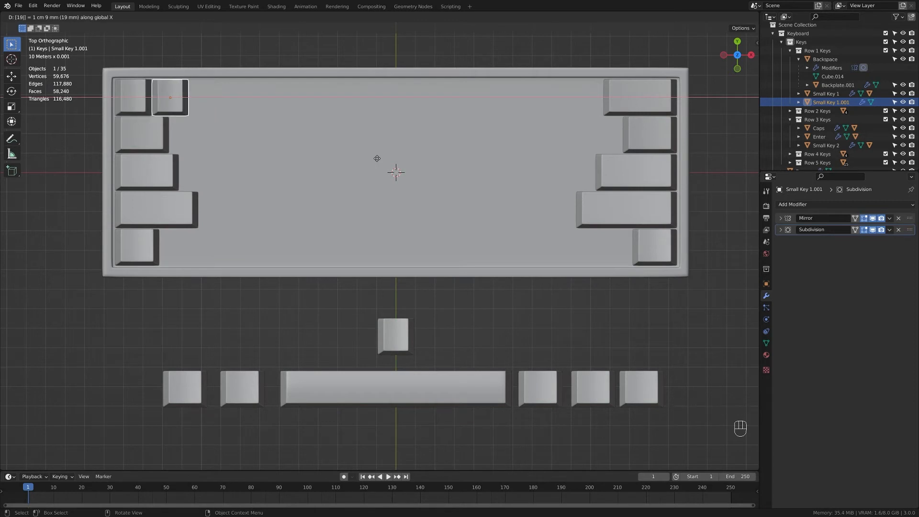
pyautogui.press('Return')
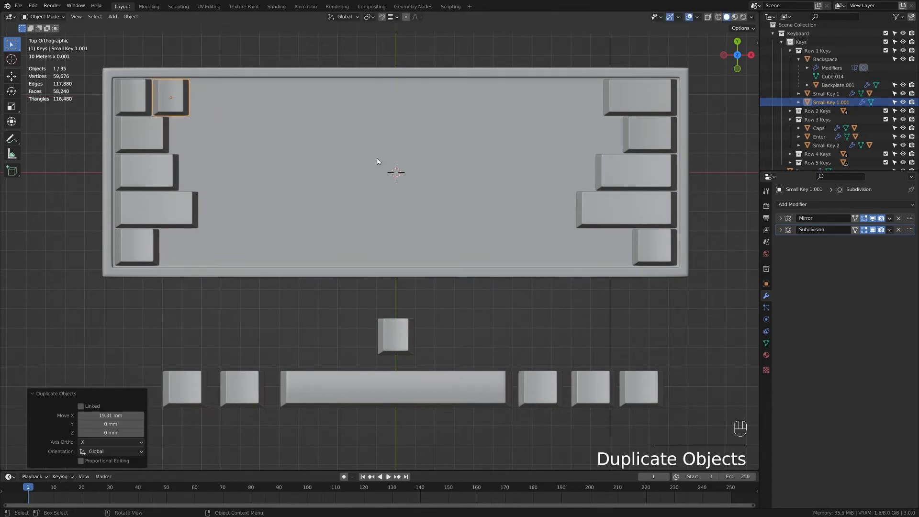
# - Repeat the key duplication eleven times to fill the first row up to the Backspace key
pyautogui.hotkey('shift', 'r')
pyautogui.hotkey('shift', 'r')
pyautogui.hotkey('shift', 'r')
pyautogui.hotkey('shift', 'r')
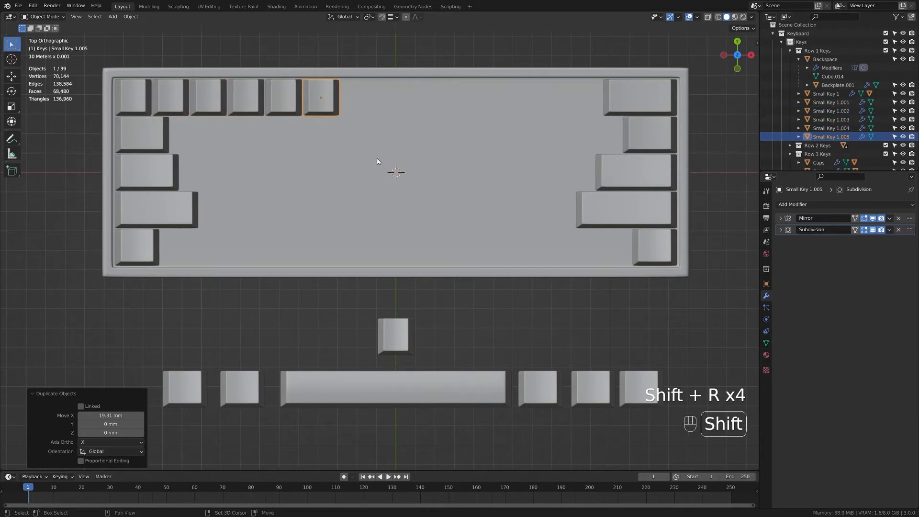
pyautogui.hotkey('shift', 'r')
pyautogui.hotkey('shift', 'r')
pyautogui.hotkey('shift', 'r')
pyautogui.hotkey('shift', 'r')
pyautogui.hotkey('shift', 'r')
pyautogui.hotkey('shift', 'r')
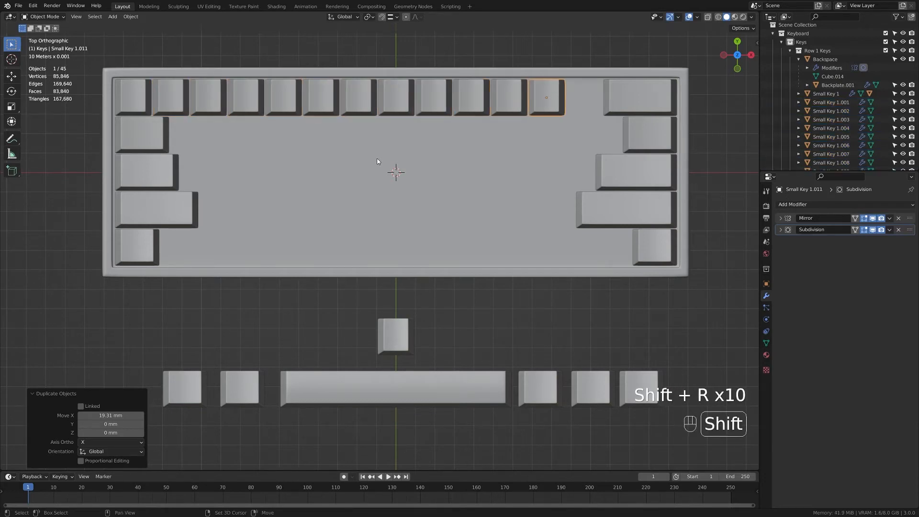
pyautogui.hotkey('shift', 'r')
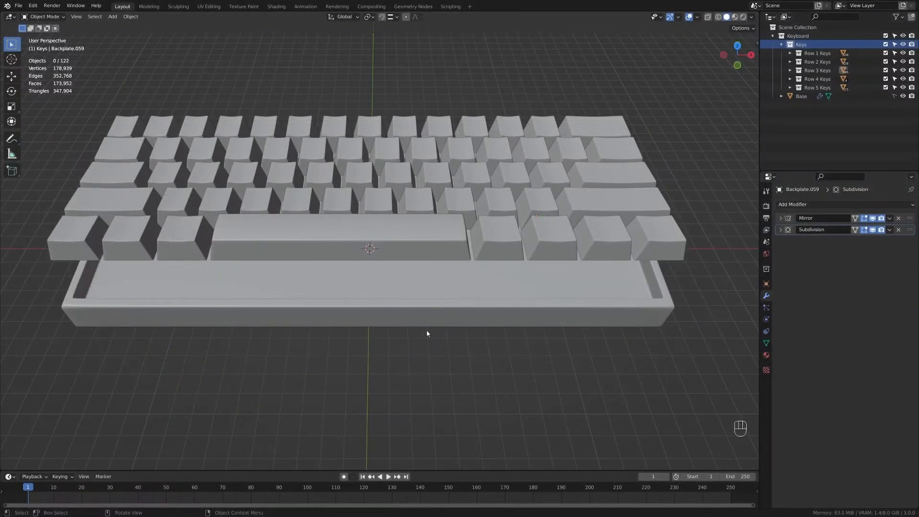
# - Snap the 3D cursor to the first small key of the second row
pyautogui.moveTo(575, 190); pyautogui.dragTo(405, 221, button='middle')
pyautogui.press('KP_3')
pyautogui.scroll(2, 361, 264)
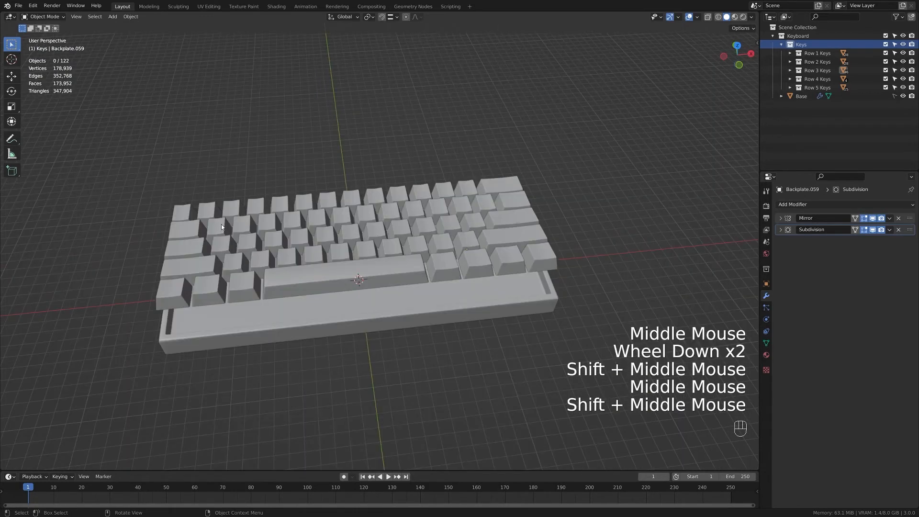
pyautogui.click(220, 225)
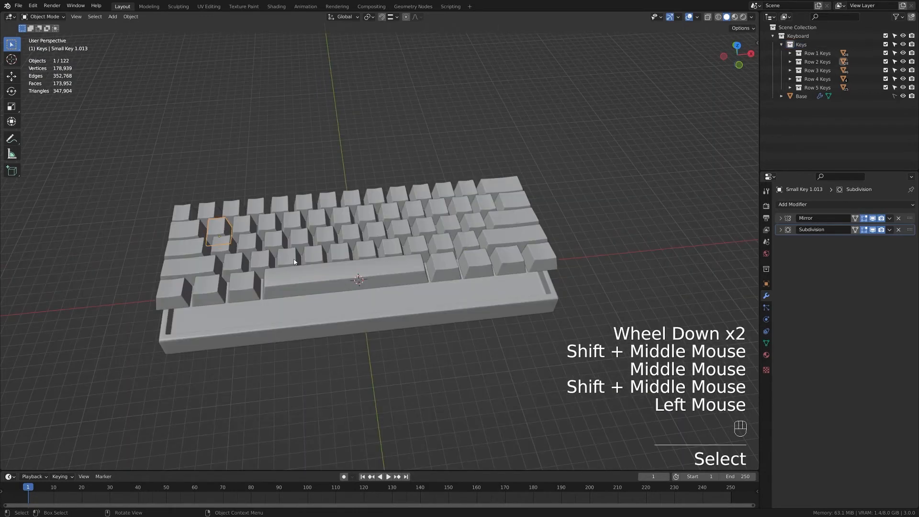
pyautogui.hotkey('shift', 's')
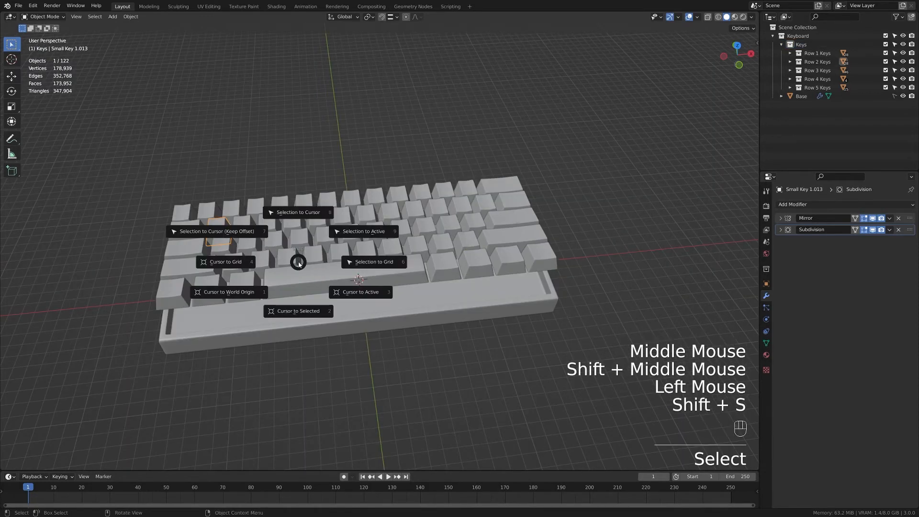
pyautogui.click(307, 318)
# - Add a text object at the 3D cursor with a radius of 15 mm
pyautogui.hotkey('shift', 'a')
pyautogui.click(306, 318)
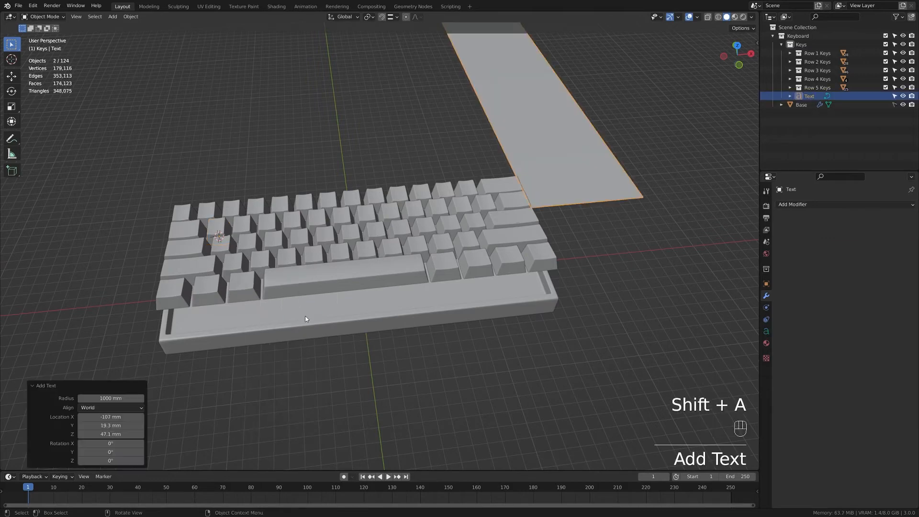
pyautogui.click(123, 398)
pyautogui.write('15')
pyautogui.press('Return')
# - Raise the text object along Z to the top of the key
pyautogui.press('g')
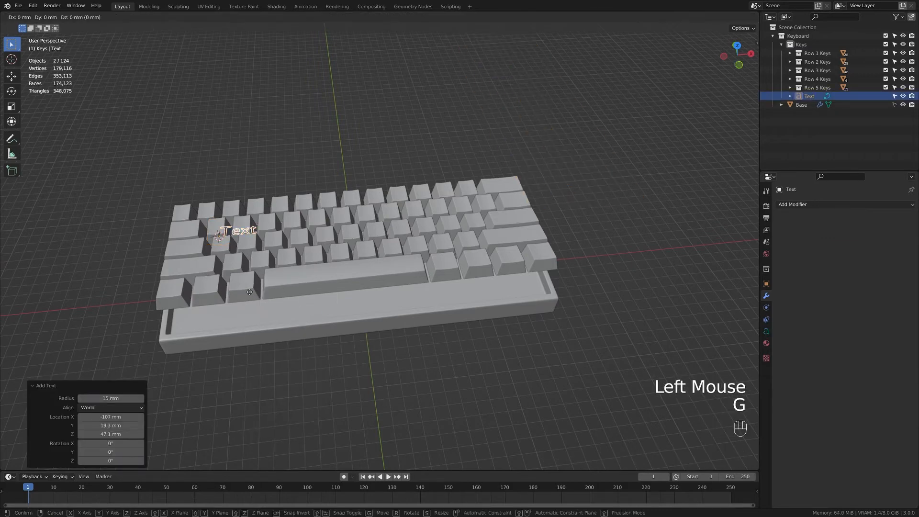
pyautogui.press('z')
pyautogui.click(251, 279)
# - Replace the default wording of the text object with the letter Q
pyautogui.press('Tab')
pyautogui.press('BackSpace')
pyautogui.press('BackSpace')
pyautogui.press('BackSpace')
pyautogui.press('BackSpace')
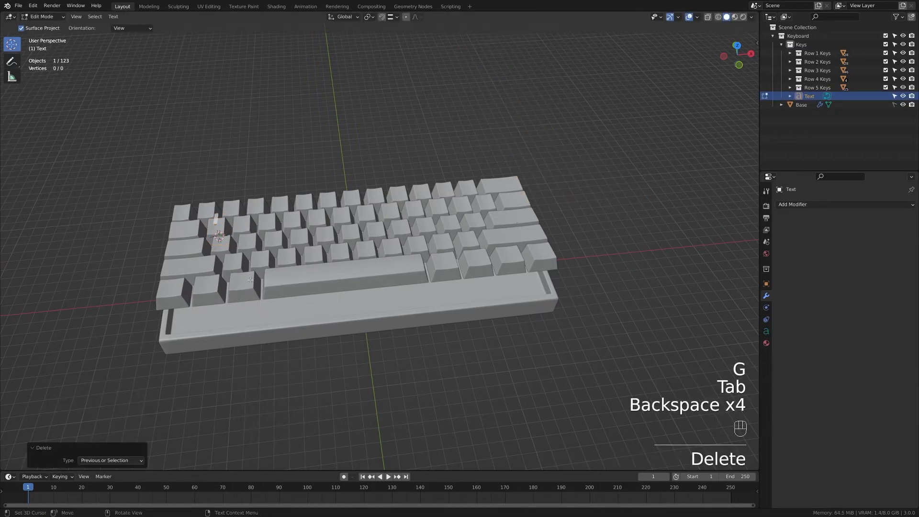
pyautogui.write('Q')
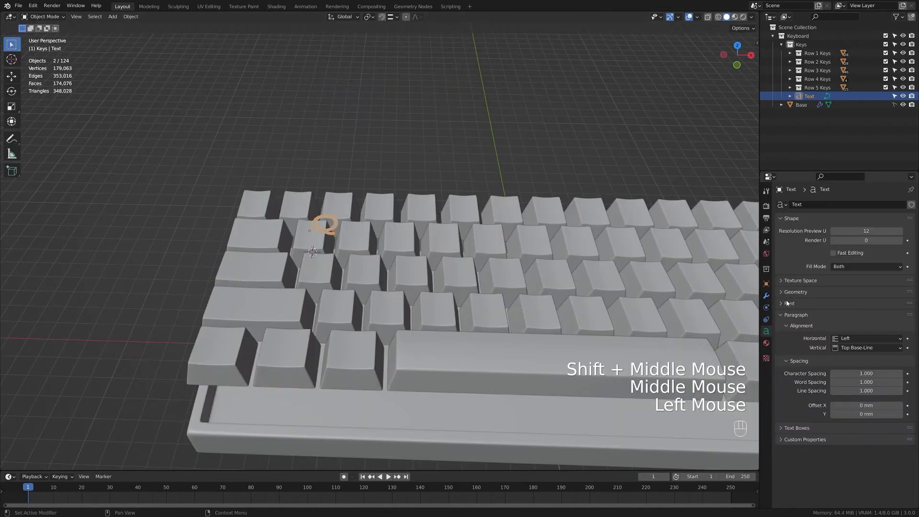
# - Find the Segoe fonts and load Segoe UI Bold as the Q text's regular font
pyautogui.click(857, 303)
pyautogui.click(898, 316)
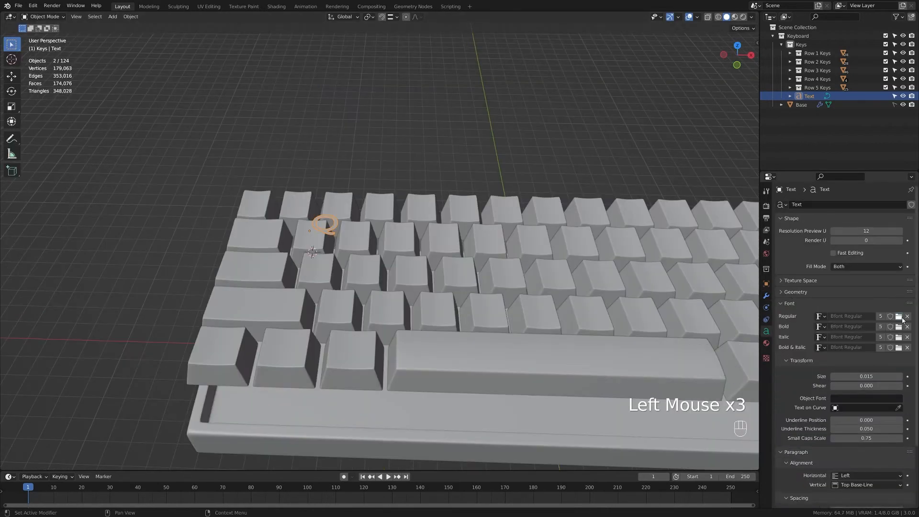
pyautogui.hotkey('ctrl', 'f')
pyautogui.write('segoe')
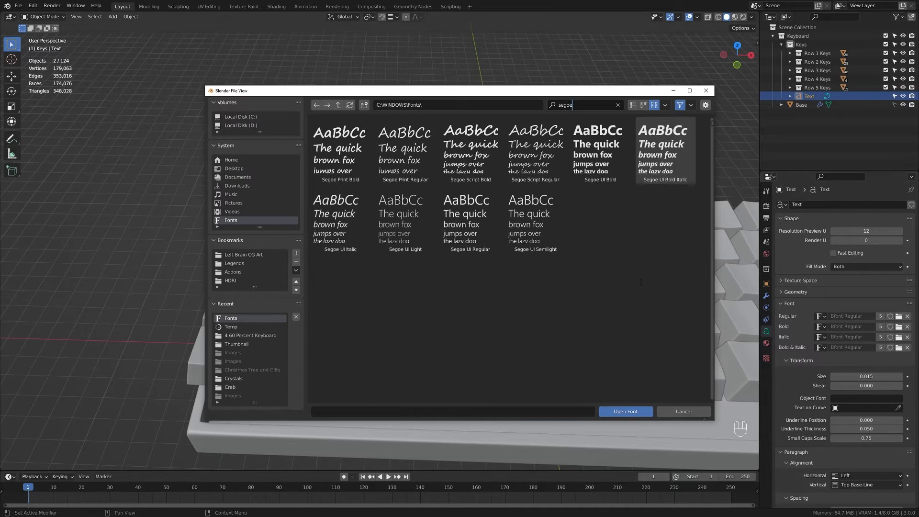
pyautogui.click(598, 151)
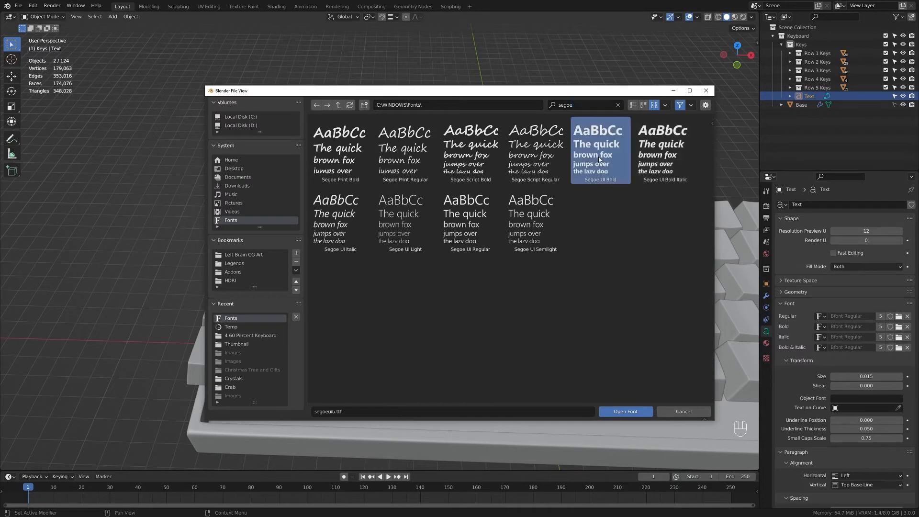
pyautogui.click(626, 411)
# - Center the Q text on its origin using Geometry to Origin
pyautogui.scroll(3, 314, 249)
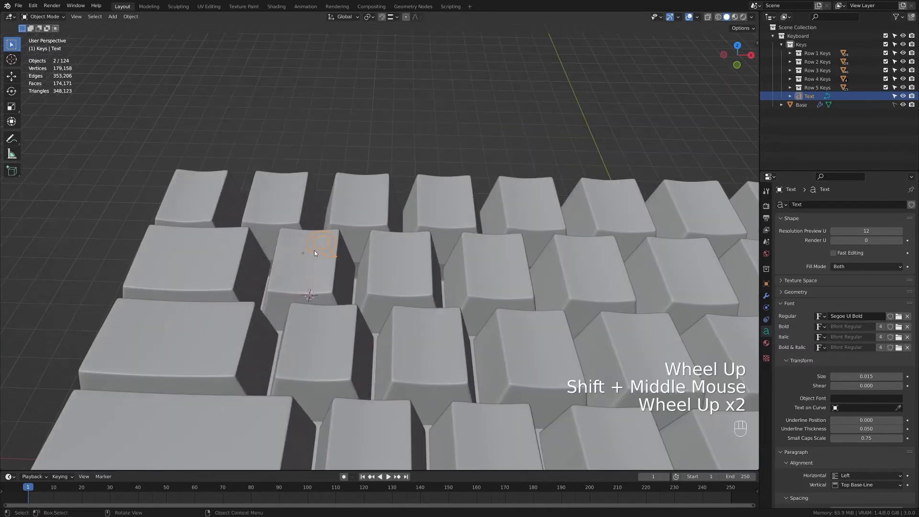
pyautogui.rightClick(314, 250)
pyautogui.moveTo(315, 252)
pyautogui.click(353, 252)
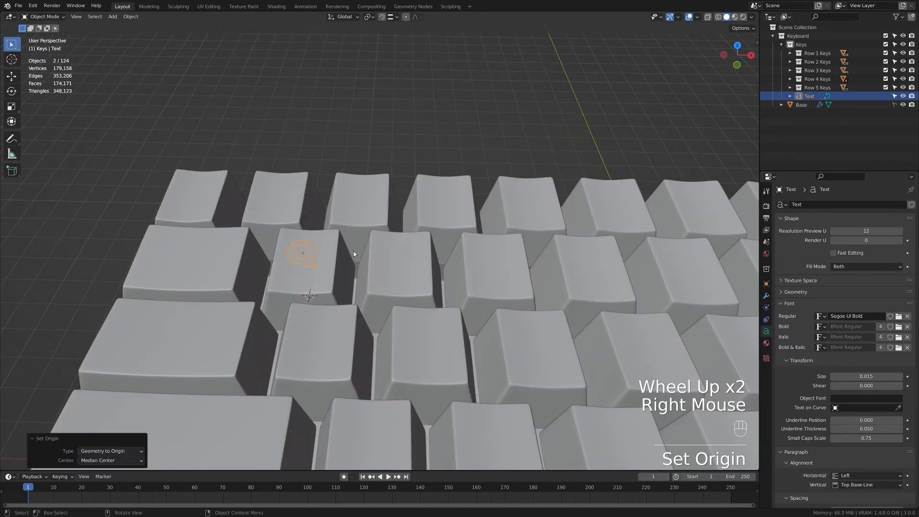
# - From the top view, shift the Q text along Y toward the upper part of its key
pyautogui.press('KP_7')
pyautogui.scroll(1, 371, 262)
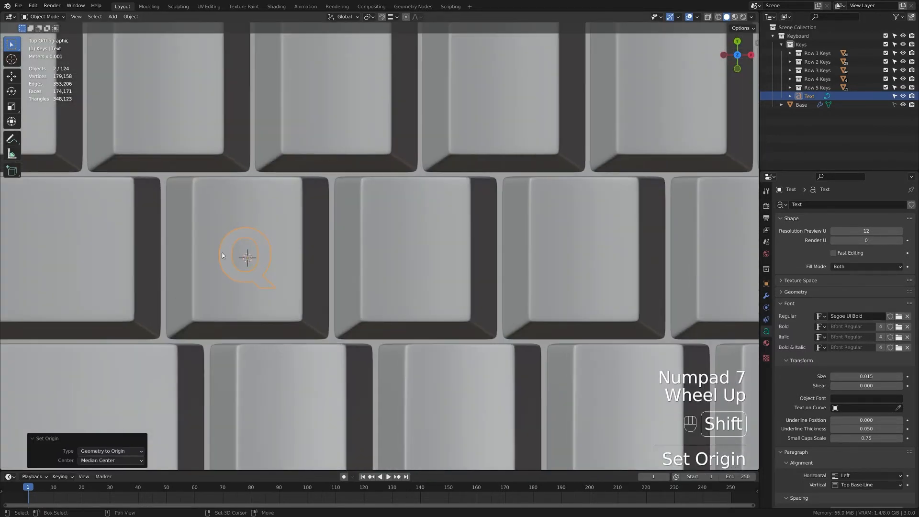
pyautogui.keyDown('shift'); pyautogui.moveTo(330, 321); pyautogui.dragTo(415, 329, button='middle'); pyautogui.keyUp('shift')
pyautogui.press('g')
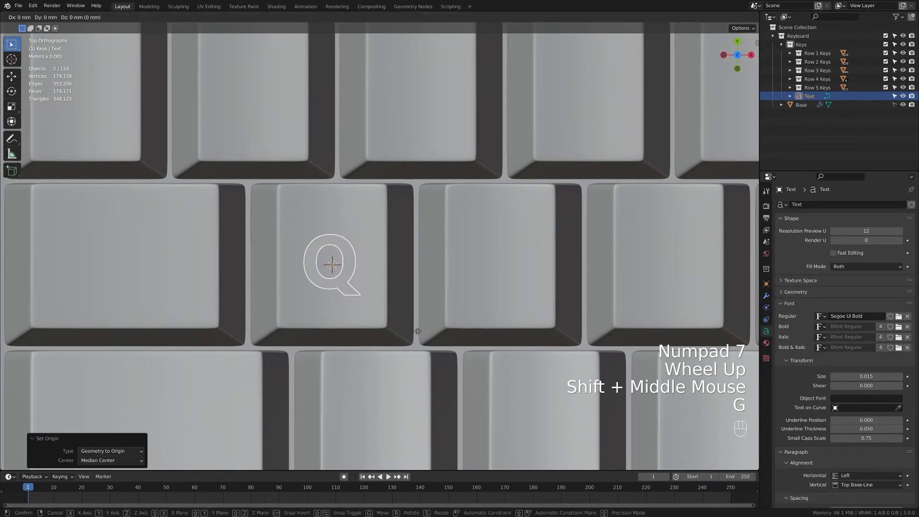
pyautogui.middleClick(417, 332)
pyautogui.click(417, 331)
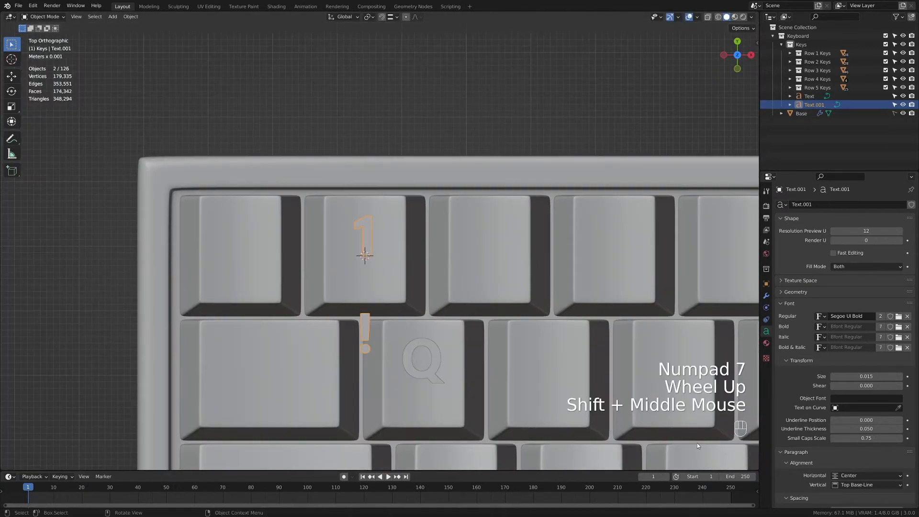
# - Set the line spacing of the two-line 1 and ! text to 0.5
pyautogui.scroll(-4, 848, 471)
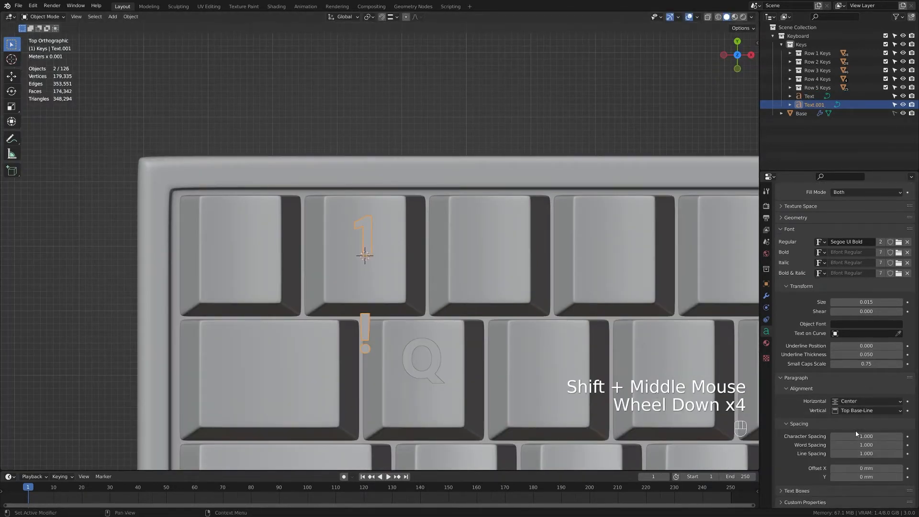
pyautogui.click(867, 453)
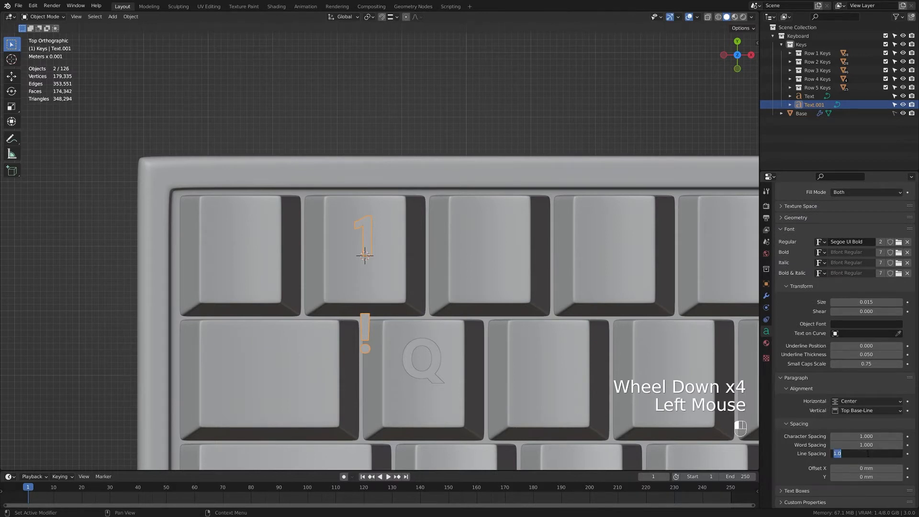
pyautogui.write('0.5')
pyautogui.press('Return')
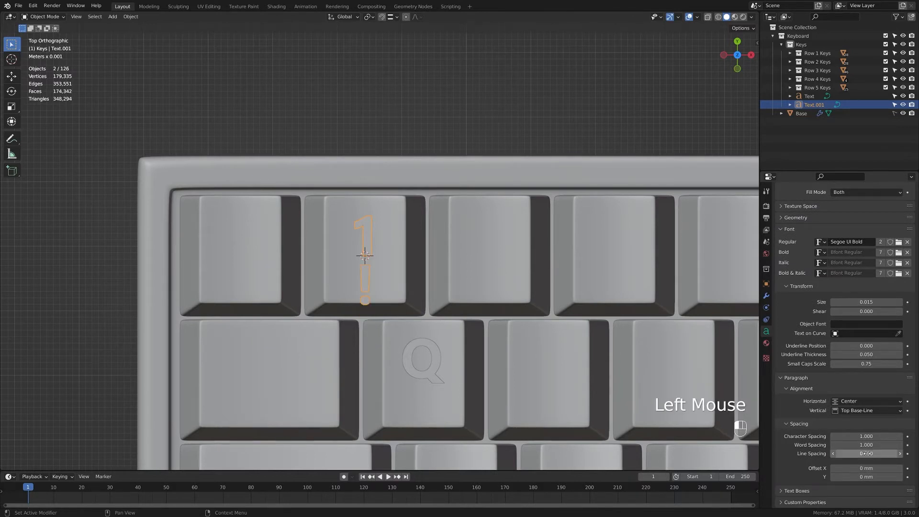
# - Center the 1 and ! text on its origin using Geometry to Origin
pyautogui.click(479, 144)
pyautogui.click(369, 236)
pyautogui.rightClick(369, 236)
pyautogui.moveTo(370, 238)
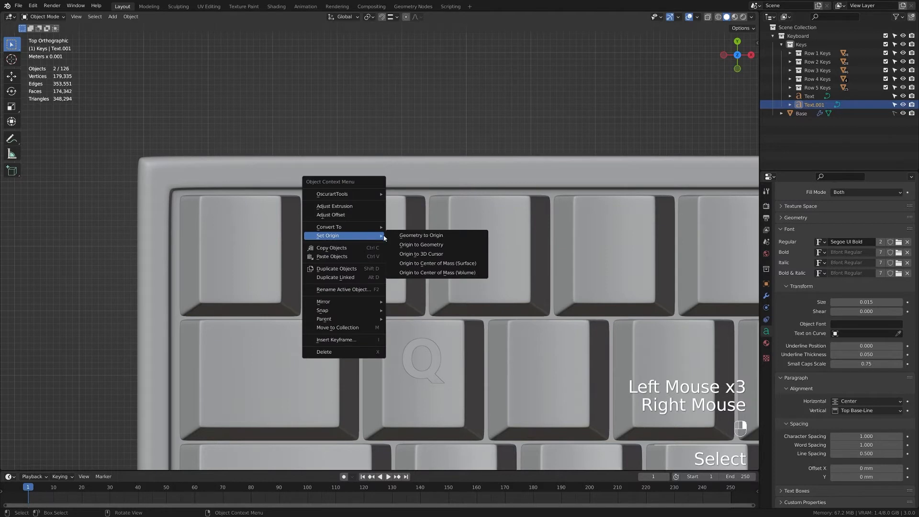
pyautogui.click(414, 235)
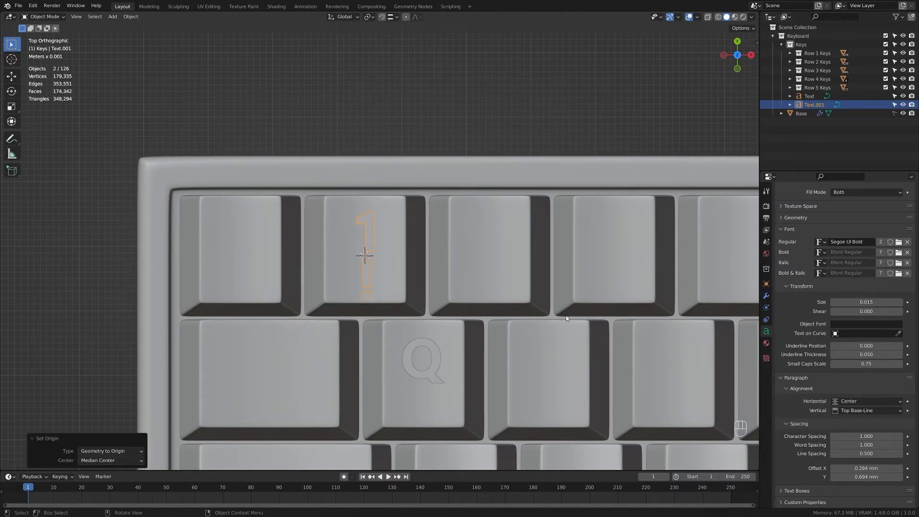
pyautogui.press('g')
pyautogui.press('y')
pyautogui.press('2')
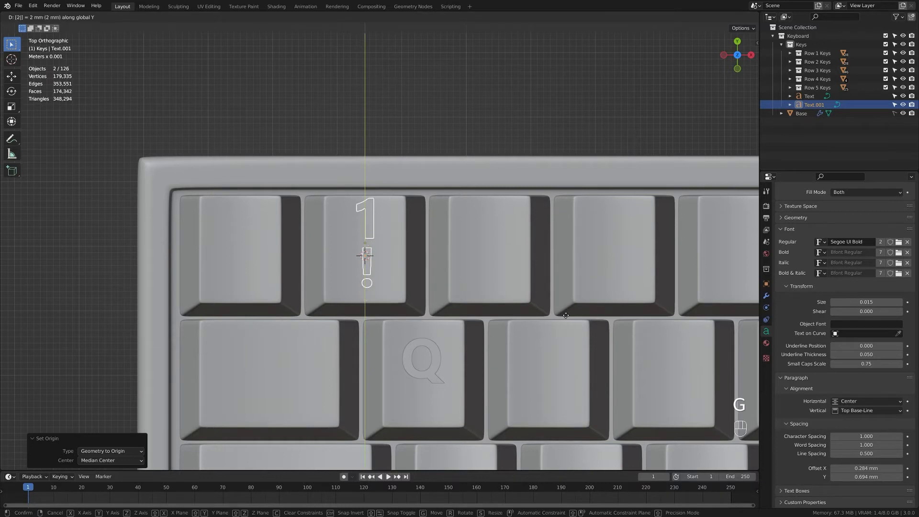
pyautogui.press('Escape')
# - Move the 1 and ! text 1 mm along Y on its key
pyautogui.press('g')
pyautogui.press('y')
pyautogui.press('1')
pyautogui.press('Return')
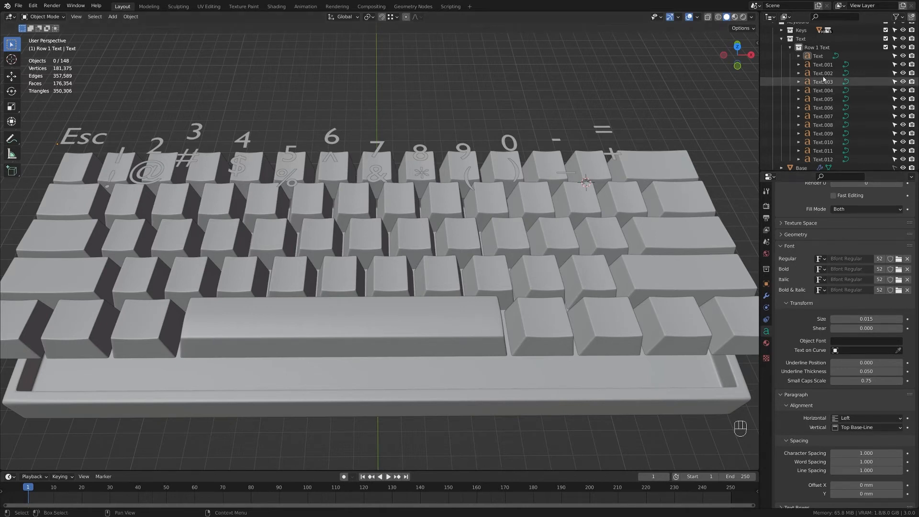
# - Select all text objects in the Row 1 Text collection and set the active Esc text's regular font to Segoe UI Bold
pyautogui.click(818, 56)
pyautogui.keyDown('shift'); pyautogui.click(824, 159); pyautogui.keyUp('shift')
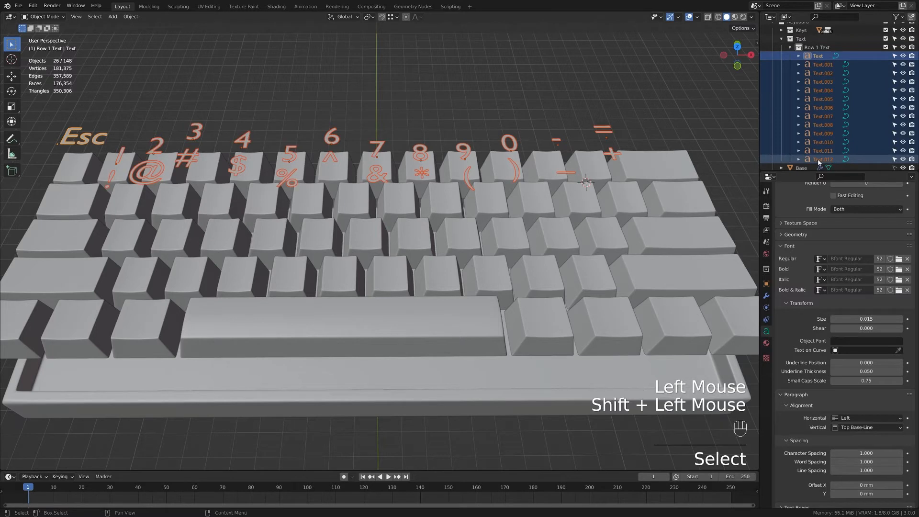
pyautogui.click(820, 259)
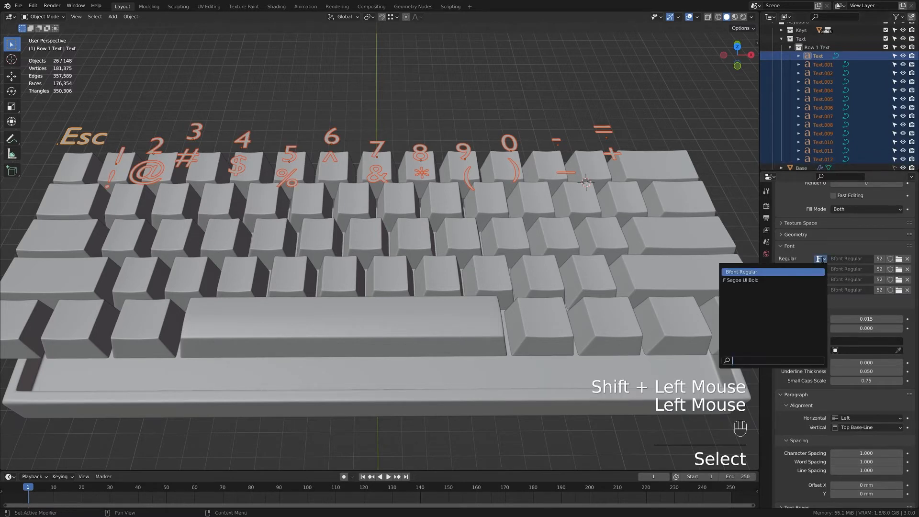
pyautogui.click(748, 280)
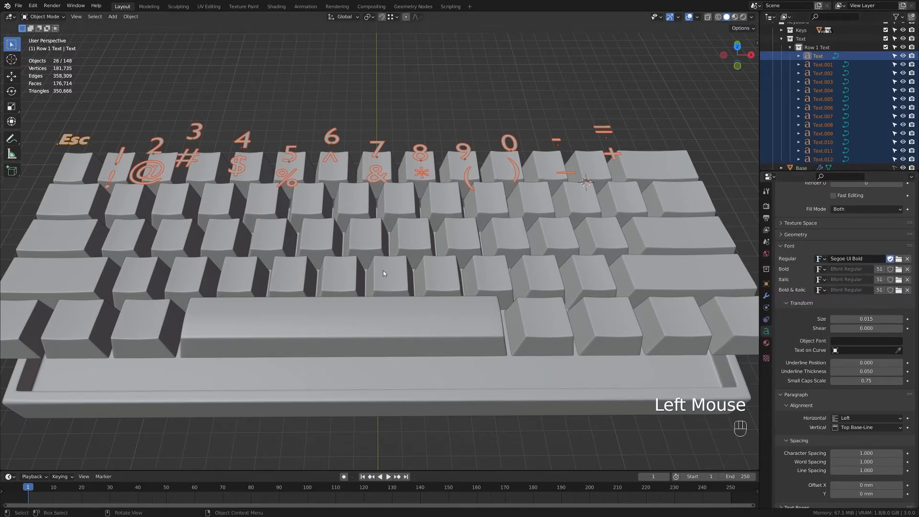
# - Link the Esc text's font to the other selected Row 1 texts and set the line spacing of all except Esc to 0.5
pyautogui.hotkey('ctrl', 'l')
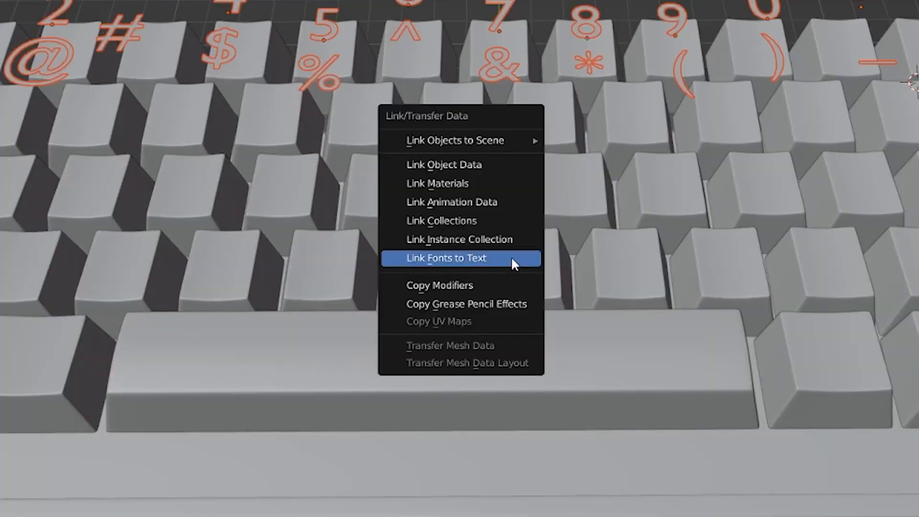
pyautogui.click(511, 258)
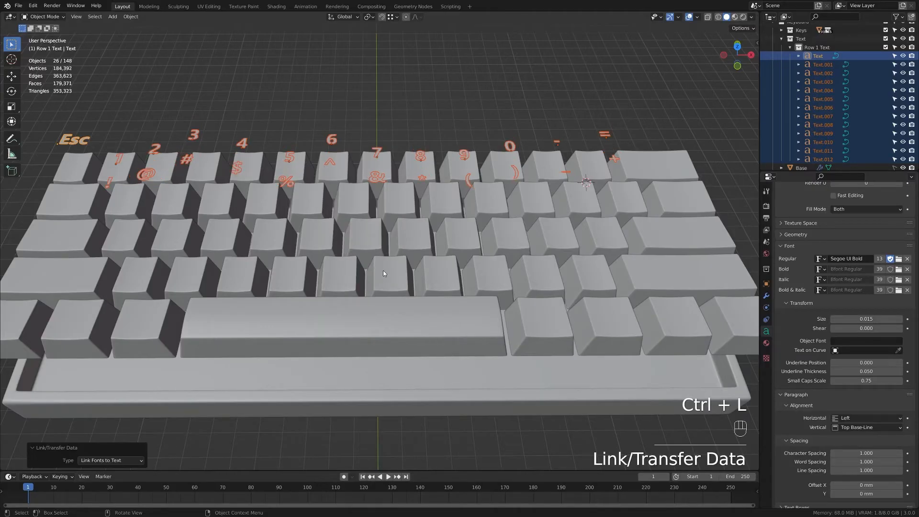
pyautogui.keyDown('ctrl'); pyautogui.click(818, 56); pyautogui.keyUp('ctrl')
pyautogui.scroll(-3, 835, 407)
pyautogui.scroll(-1, 835, 407)
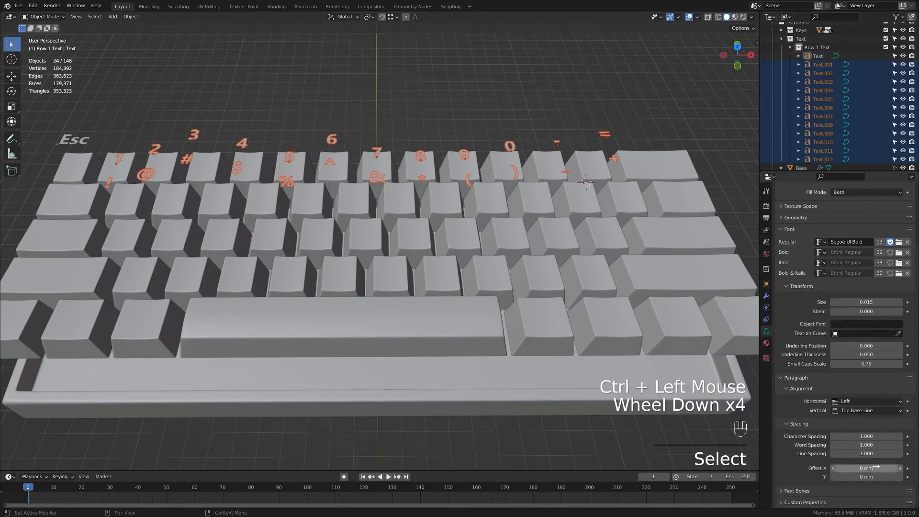
pyautogui.click(874, 455)
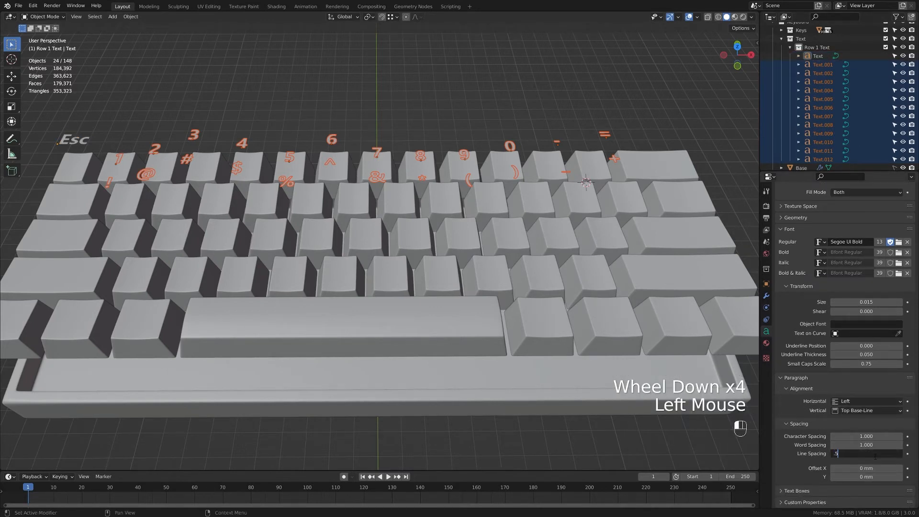
pyautogui.press('alt')
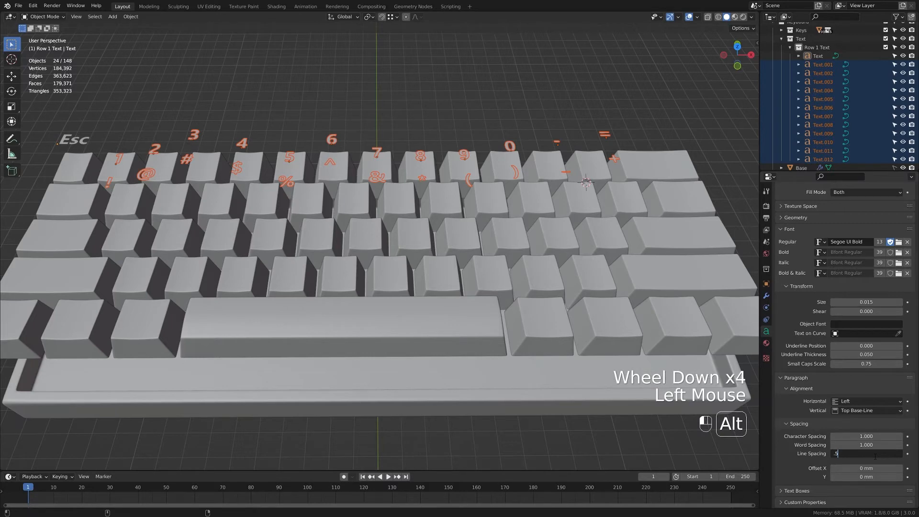
pyautogui.hotkey('alt', 'Return')
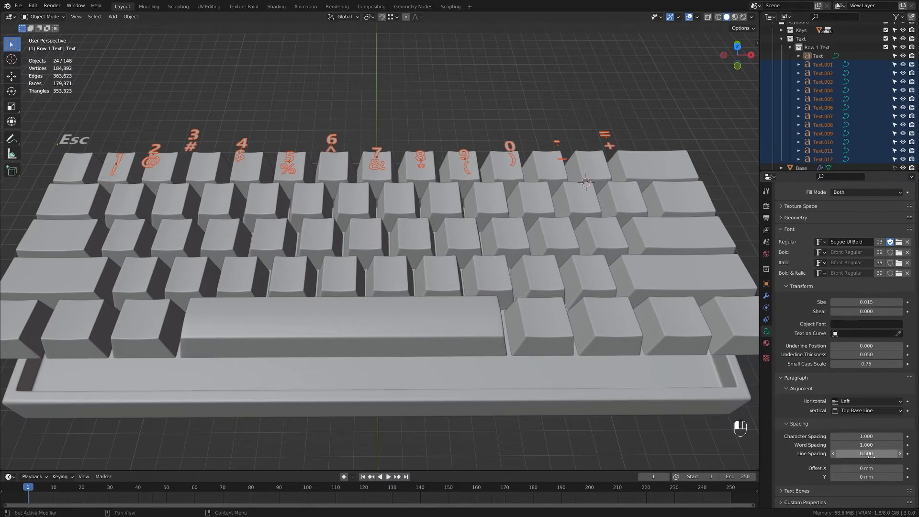
# - Add the Esc text to the selection and center every Row 1 text on its origin using Geometry to Origin
pyautogui.press('KP_7')
pyautogui.press('shift')
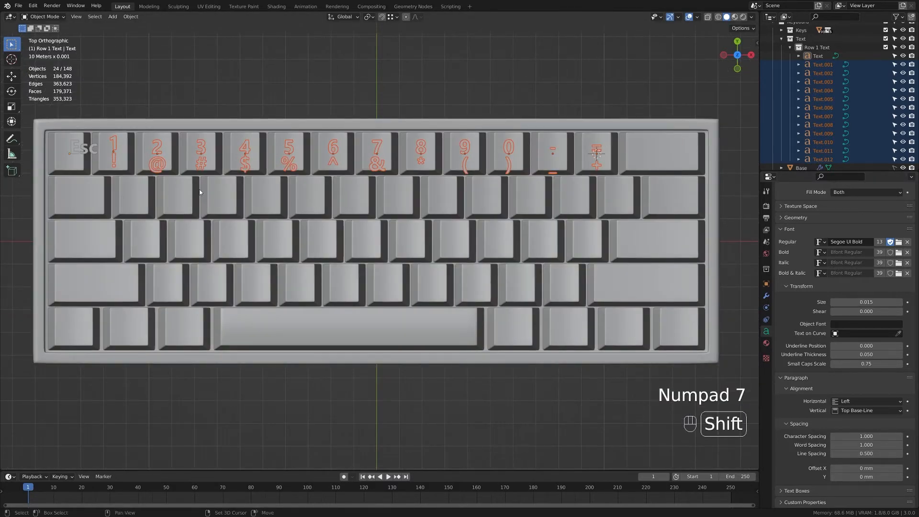
pyautogui.keyDown('shift'); pyautogui.click(92, 152); pyautogui.keyUp('shift')
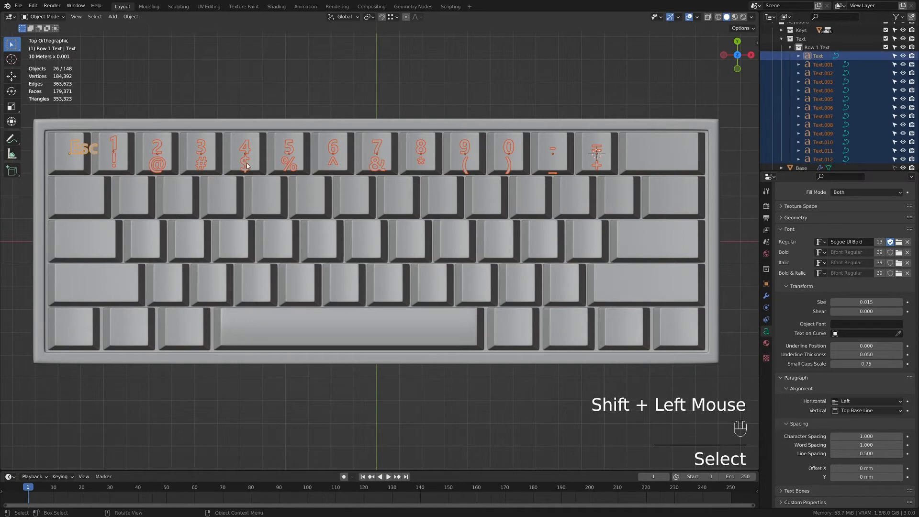
pyautogui.rightClick(247, 165)
pyautogui.moveTo(247, 166)
pyautogui.click(297, 164)
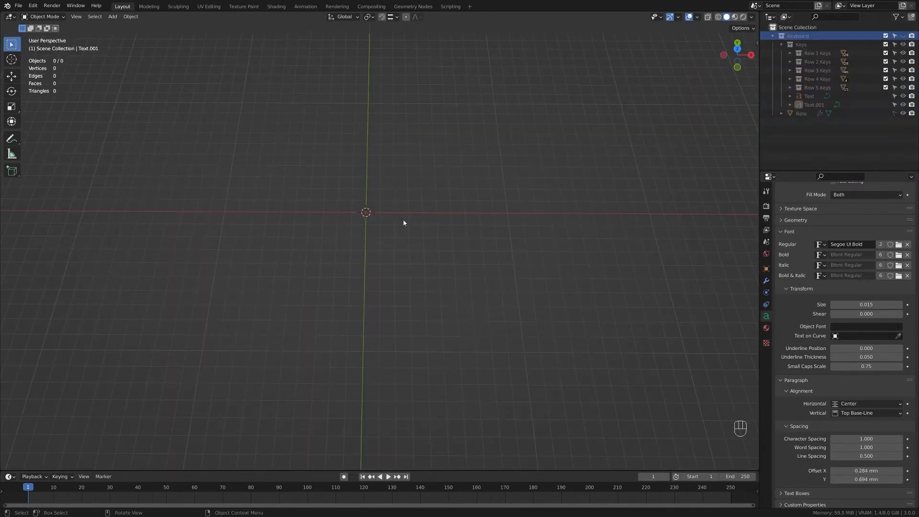
# - Add a plane for the Windows logo and scale its left edge to about 0.74 along Y
pyautogui.hotkey('shift', 'a')
pyautogui.moveTo(385, 212)
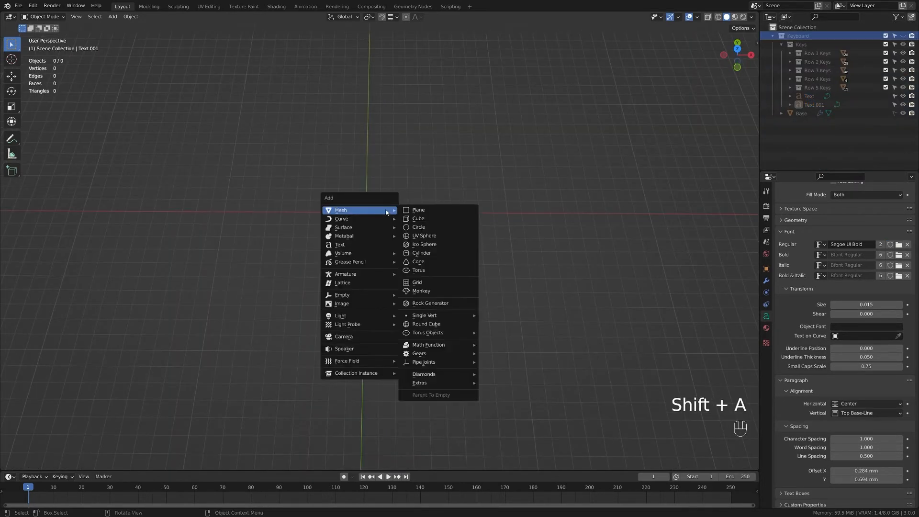
pyautogui.click(429, 214)
pyautogui.press('s')
pyautogui.press('y')
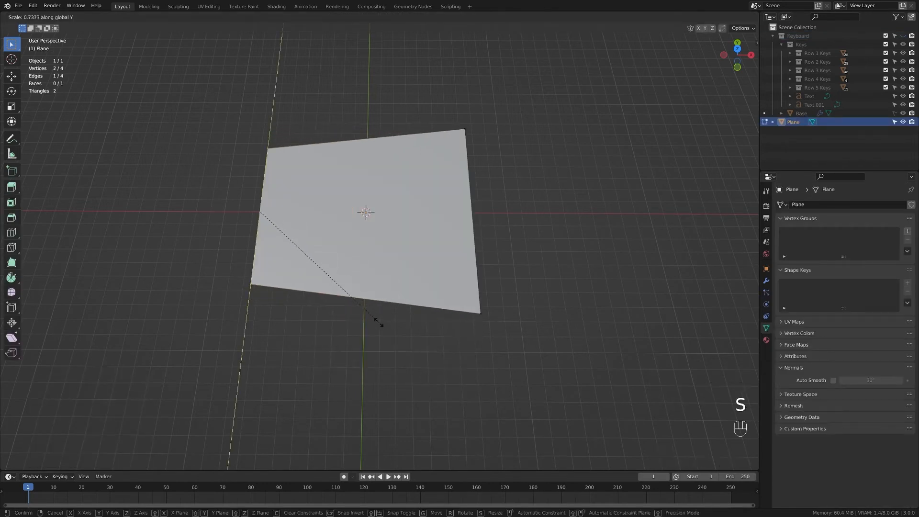
pyautogui.click(376, 320)
# - Divide the logo plane into four panes with one centered vertical and one centered horizontal loop cut
pyautogui.press('2')
pyautogui.hotkey('ctrl', 'r')
pyautogui.click(364, 298)
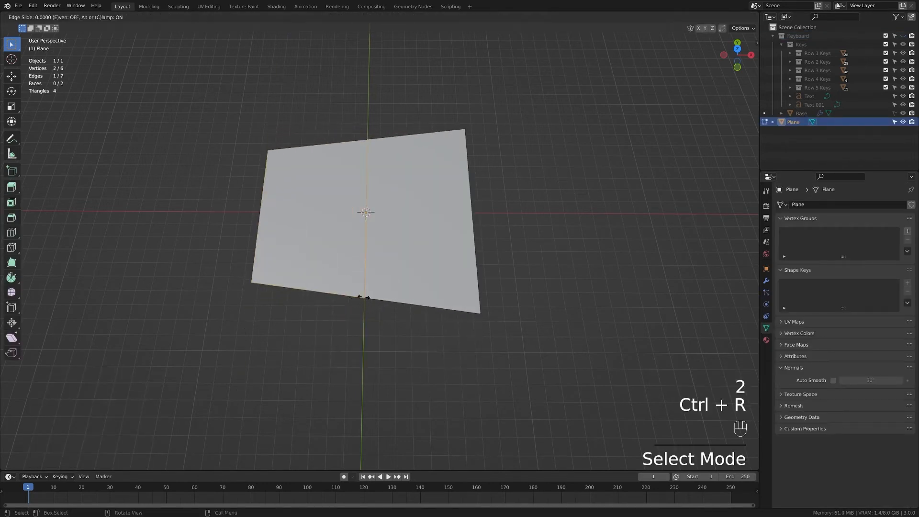
pyautogui.rightClick(364, 298)
pyautogui.hotkey('ctrl', 'r')
pyautogui.click(365, 268)
pyautogui.rightClick(365, 268)
# - Inset the four panes individually by a thin border and delete the border faces around them
pyautogui.press('3')
pyautogui.moveTo(235, 115); pyautogui.dragTo(509, 328)
pyautogui.press('i')
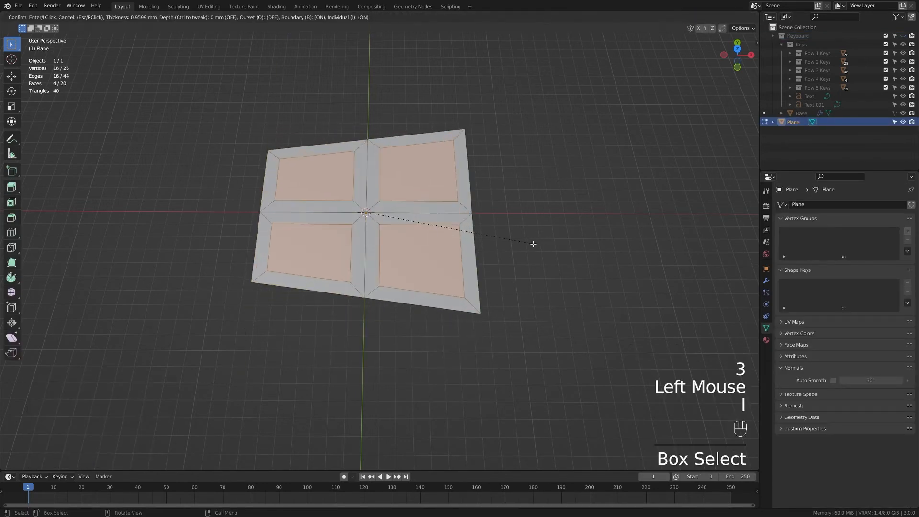
pyautogui.click(534, 244)
pyautogui.hotkey('ctrl', 'i')
pyautogui.press('x')
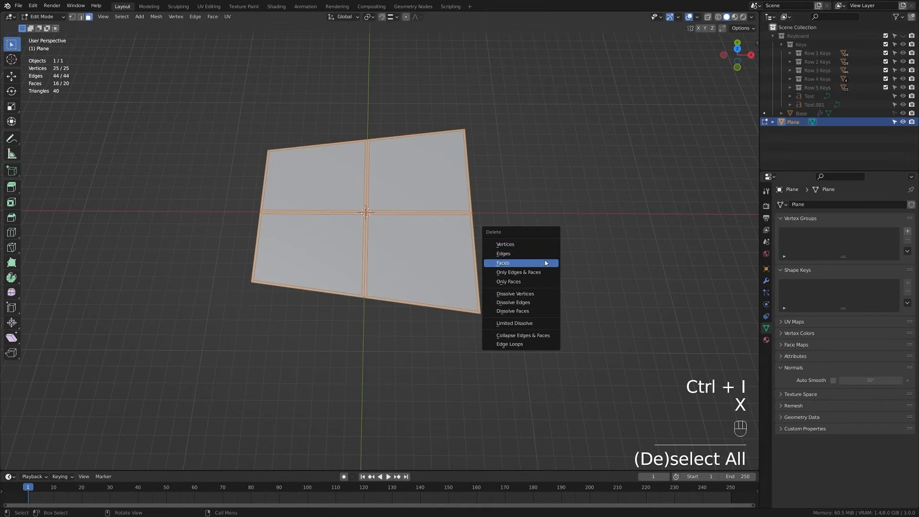
pyautogui.click(545, 263)
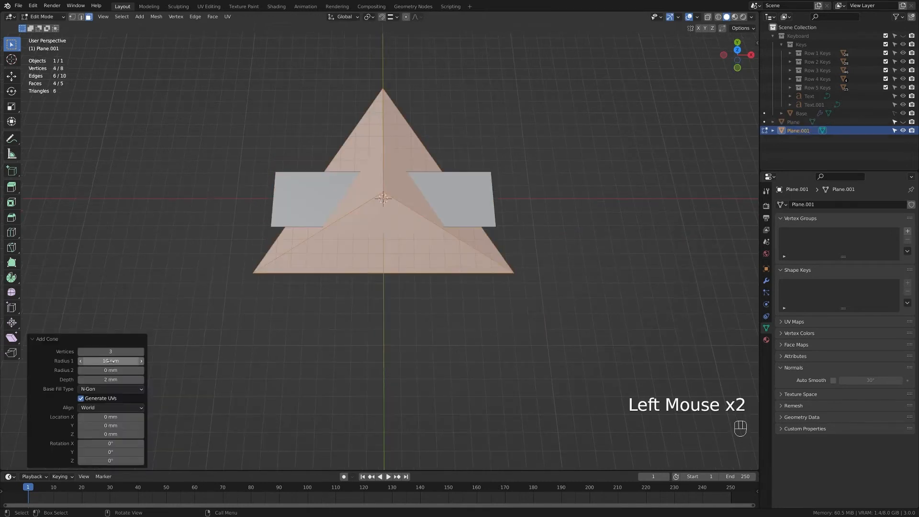
# - Delete the three sloping faces of the three-sided cone, keeping only its flat triangular base as the arrowhead
pyautogui.click(375, 345)
pyautogui.keyDown('shift'); pyautogui.moveTo(391, 308); pyautogui.dragTo(374, 401, button='middle'); pyautogui.keyUp('shift')
pyautogui.moveTo(375, 359); pyautogui.dragTo(382, 279, button='middle')
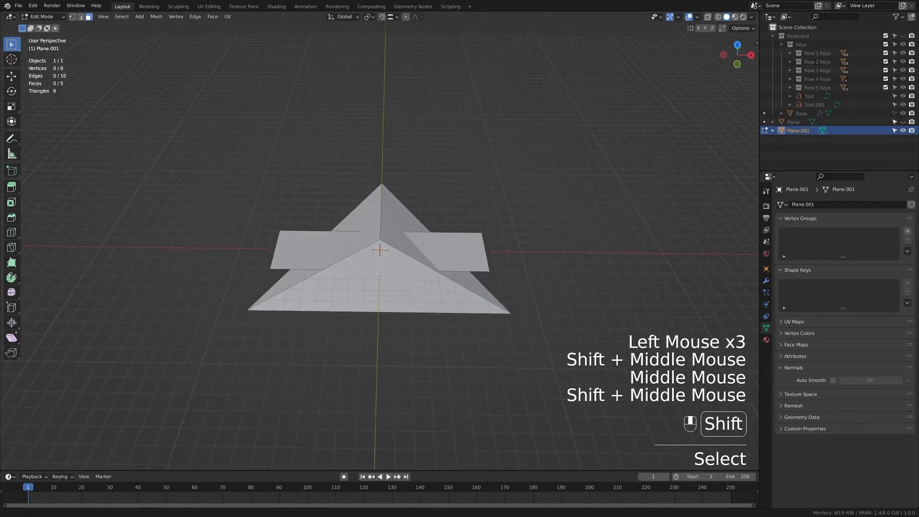
pyautogui.click(382, 282)
pyautogui.keyDown('shift'); pyautogui.click(311, 282); pyautogui.keyUp('shift')
pyautogui.keyDown('shift'); pyautogui.click(431, 275); pyautogui.keyUp('shift')
pyautogui.press('x')
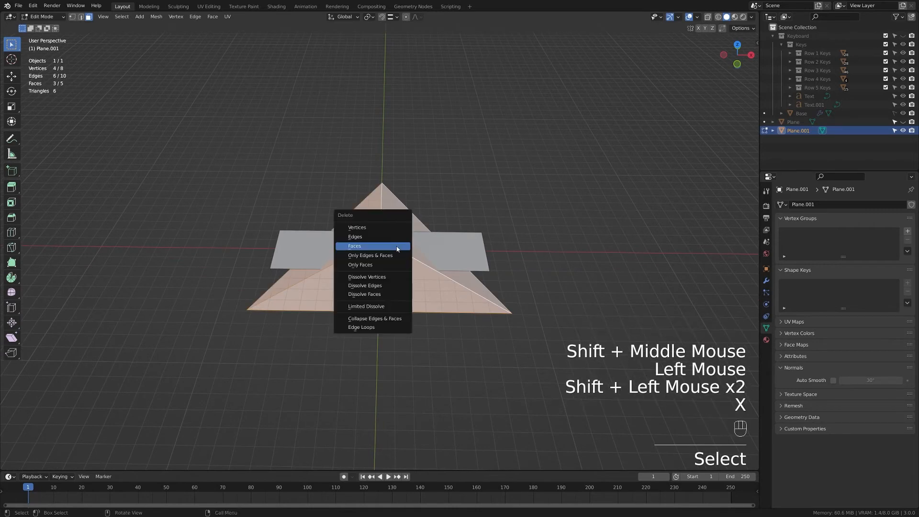
pyautogui.click(397, 246)
pyautogui.moveTo(397, 246); pyautogui.dragTo(397, 282, button='middle')
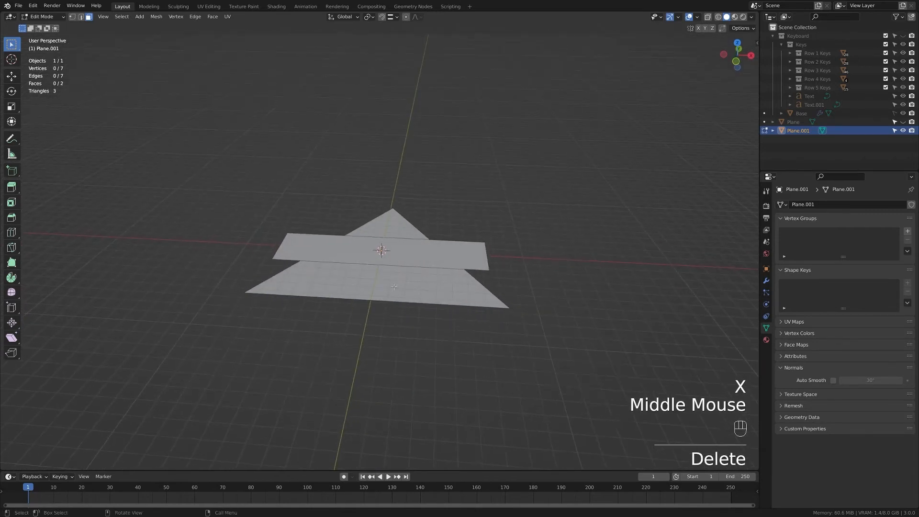
# - Subdivide the arrowhead edge facing the rectangular shaft with two cuts
pyautogui.click(396, 285)
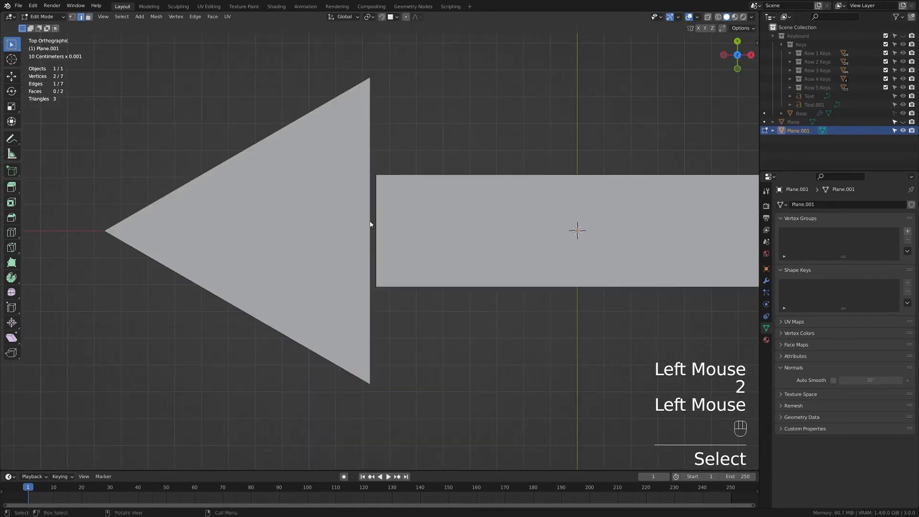
pyautogui.rightClick(370, 224)
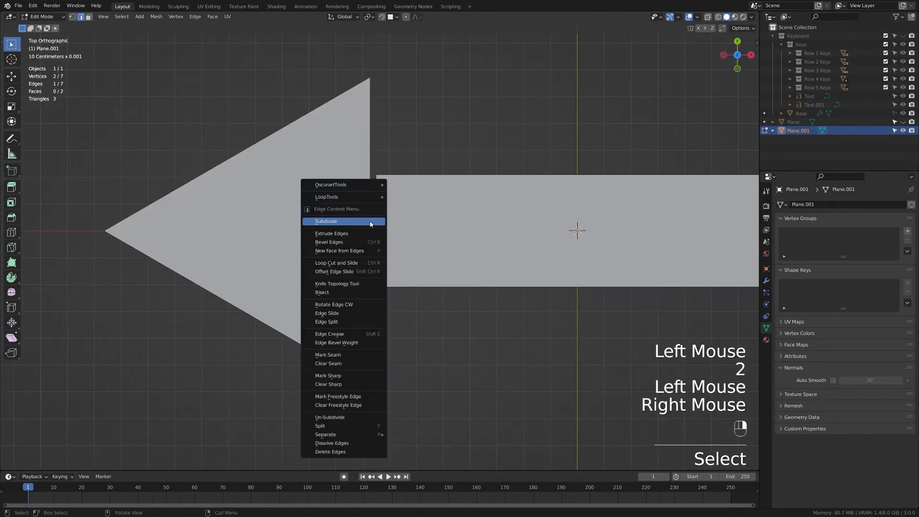
pyautogui.click(330, 193)
pyautogui.click(141, 405)
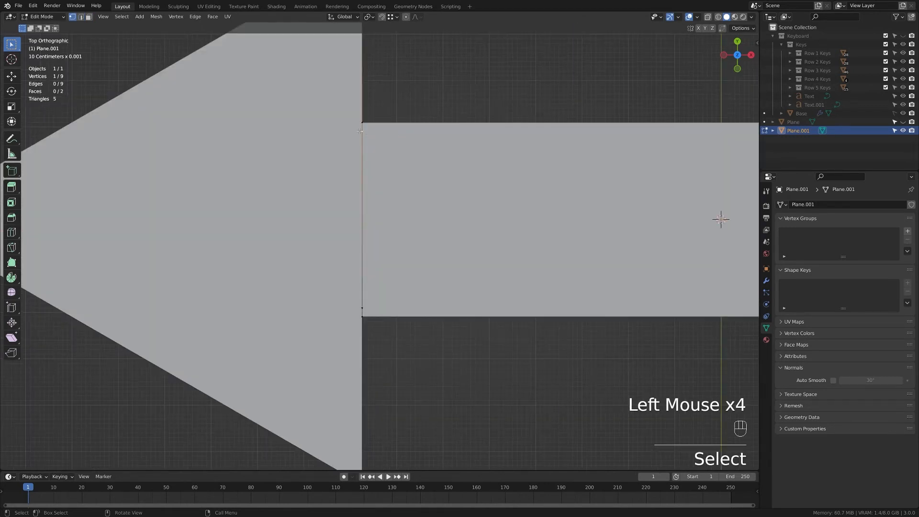
# - Slide the arrowhead edge's two new vertices along the edge and snap them to the shaft's upper and lower corners
pyautogui.press('g')
pyautogui.press('g')
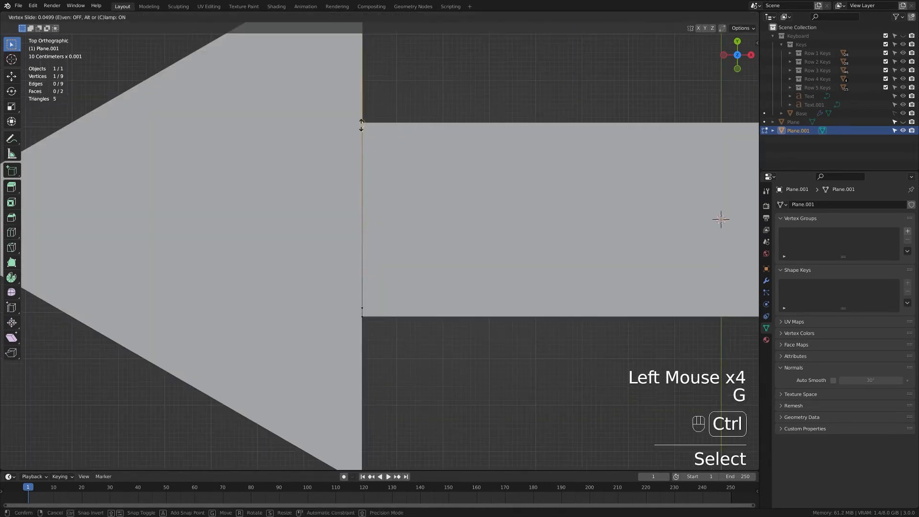
pyautogui.keyDown('ctrl'); pyautogui.click(361, 125); pyautogui.keyUp('ctrl')
pyautogui.click(365, 306)
pyautogui.press('g')
pyautogui.press('g')
pyautogui.keyDown('ctrl'); pyautogui.click(362, 319); pyautogui.keyUp('ctrl')
# - Merge all of the arrow's vertices by distance to join the head and shaft
pyautogui.scroll(-2, 362, 319)
pyautogui.press('a')
pyautogui.press('m')
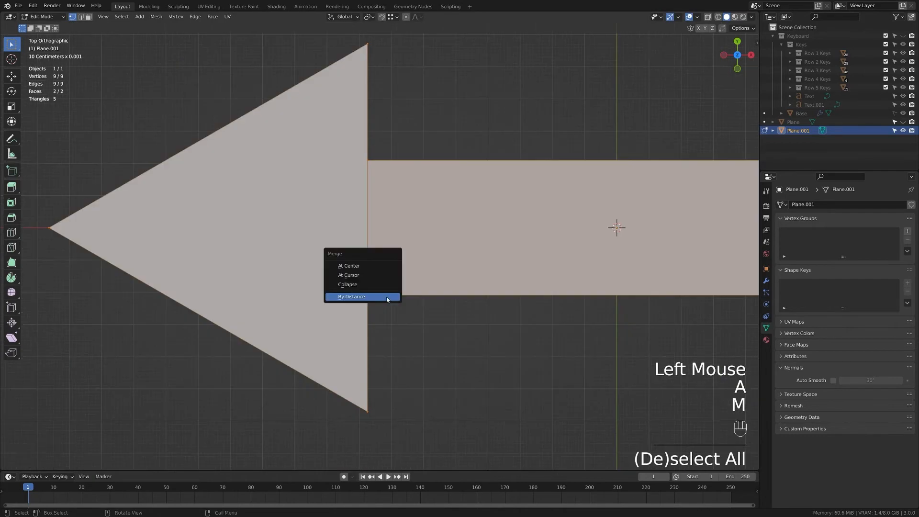
pyautogui.click(385, 298)
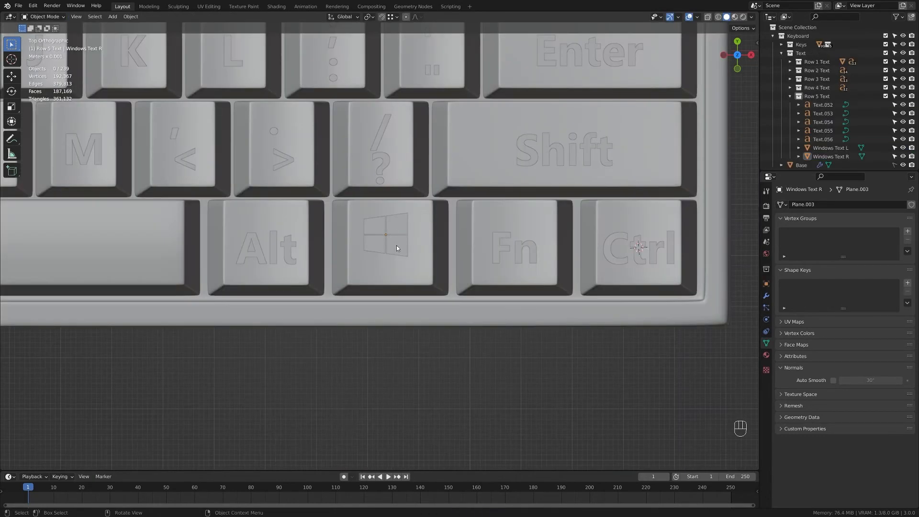
# - Snap the 3D cursor to the right Windows key and set the Windows Text R logo's origin to the cursor
pyautogui.moveTo(364, 249); pyautogui.dragTo(402, 286, button='middle')
pyautogui.click(402, 285)
pyautogui.hotkey('shift', 's')
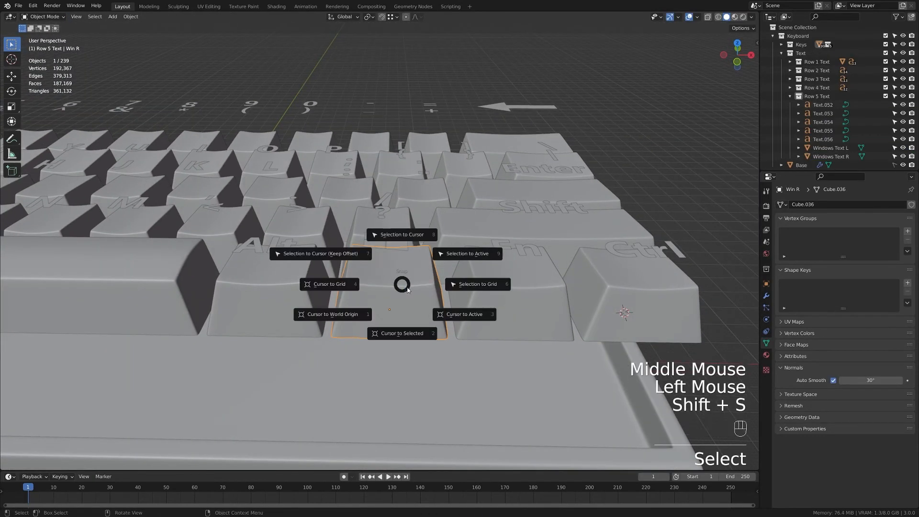
pyautogui.click(400, 330)
pyautogui.click(406, 246)
pyautogui.rightClick(406, 246)
pyautogui.moveTo(407, 241)
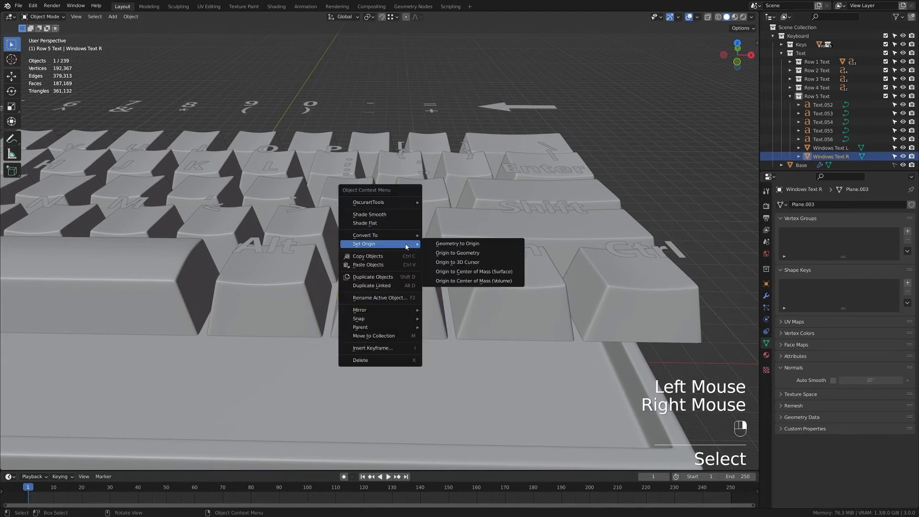
pyautogui.click(463, 259)
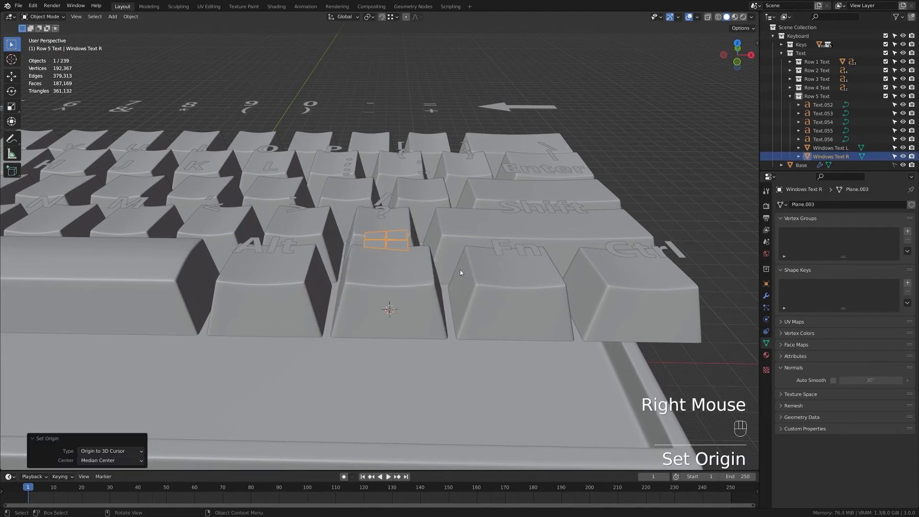
# - Center the Windows Text R logo on its origin using Geometry to Origin and move it up along Z above the key
pyautogui.rightClick(402, 247)
pyautogui.click(446, 248)
pyautogui.press('g')
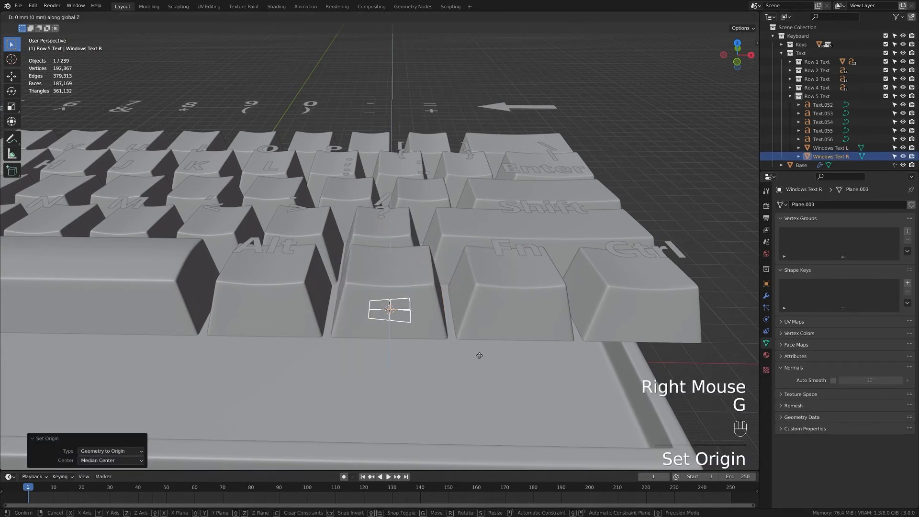
pyautogui.click(481, 297)
pyautogui.press('KP_7')
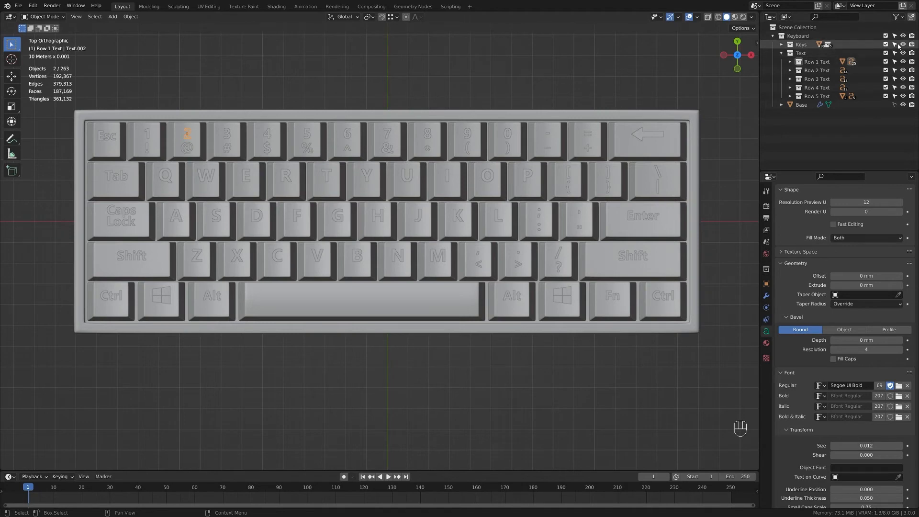
# - Select all the key legends and scale them to 0 along Z to bring them to one height
pyautogui.moveTo(81, 114); pyautogui.dragTo(709, 360)
pyautogui.moveTo(542, 322); pyautogui.dragTo(538, 280, button='middle')
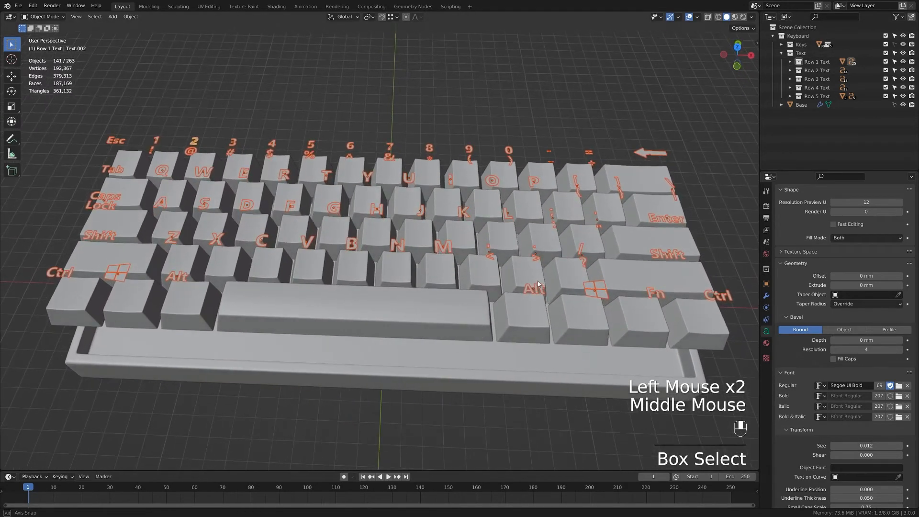
pyautogui.press('s')
pyautogui.press('z')
pyautogui.press('0')
pyautogui.click(611, 350)
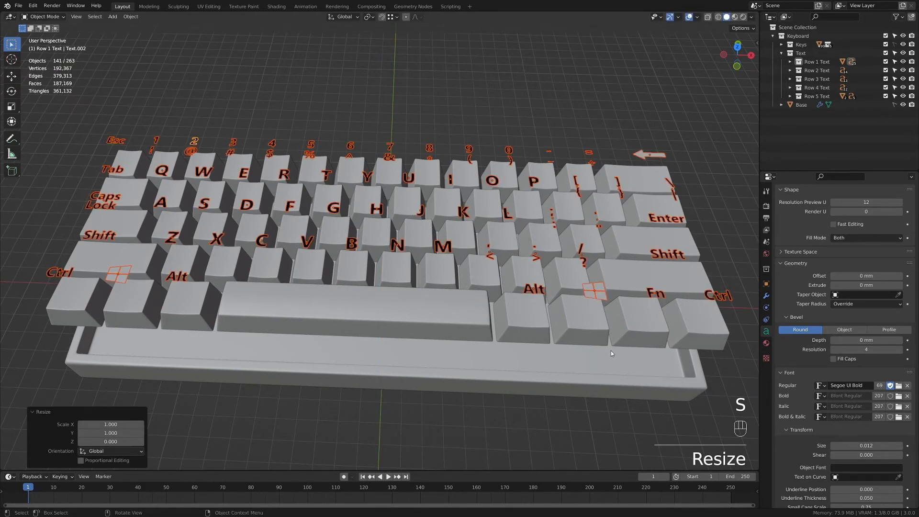
# - Set the Z scale of all the selected key legends back to 1
pyautogui.press('n')
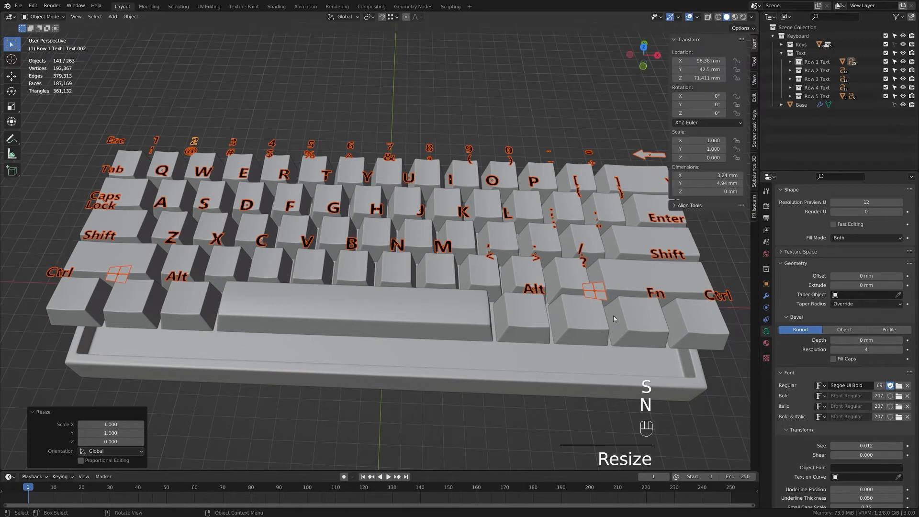
pyautogui.click(711, 157)
pyautogui.write('1')
pyautogui.hotkey('alt', 'Return')
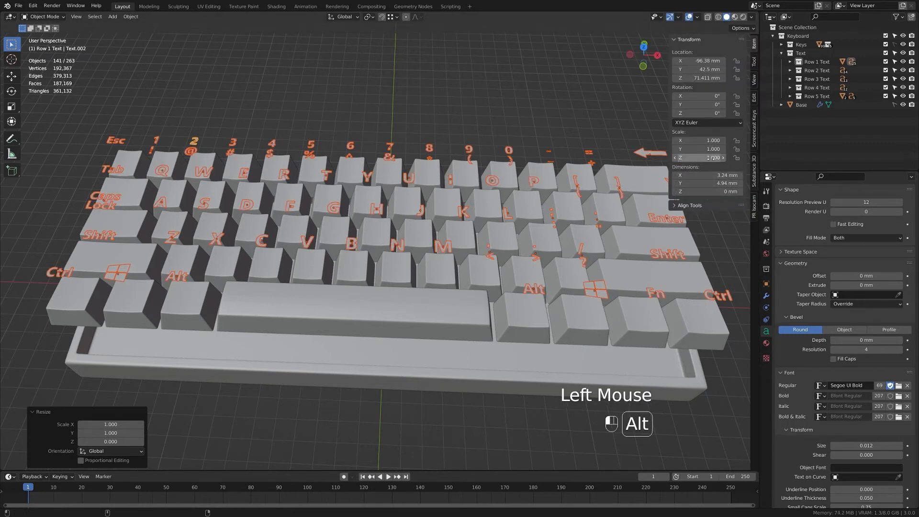
pyautogui.press('n')
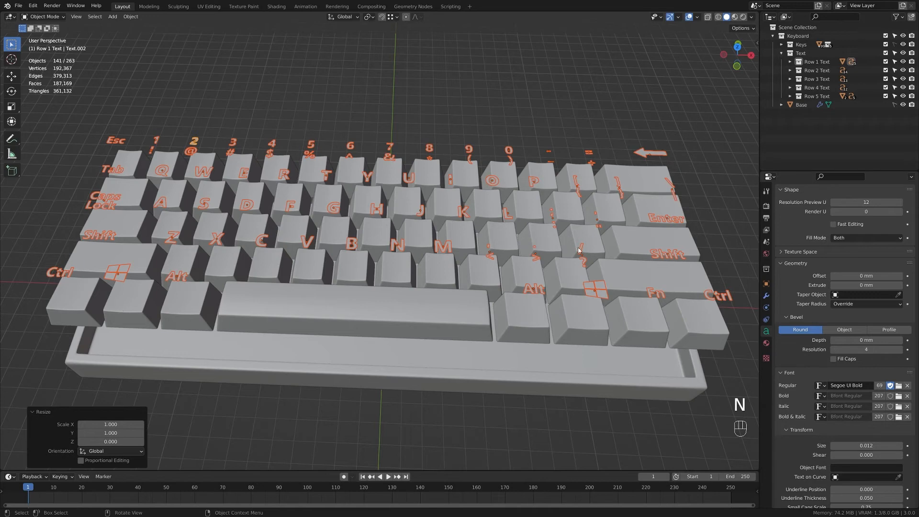
# - Set snapping to Face and lower all the key legends about 13.6 mm along Z, snapping them onto the key tops
pyautogui.click(390, 18)
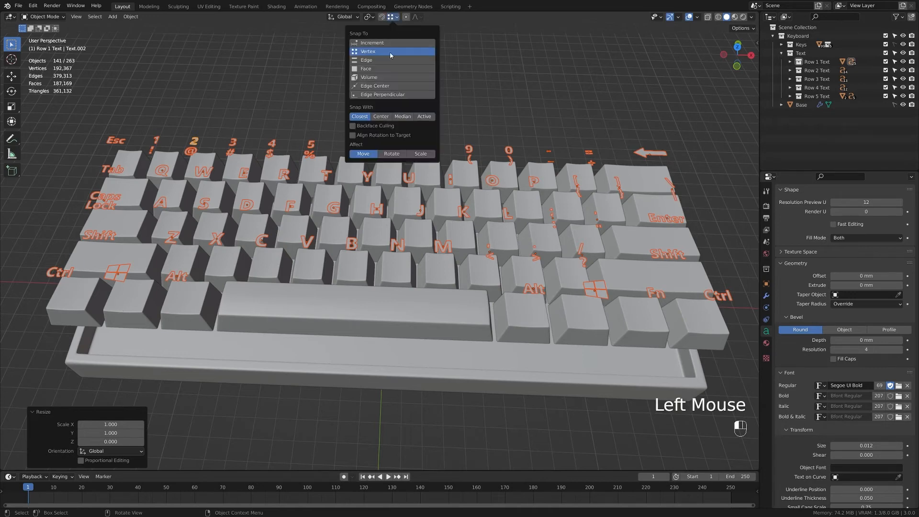
pyautogui.click(375, 71)
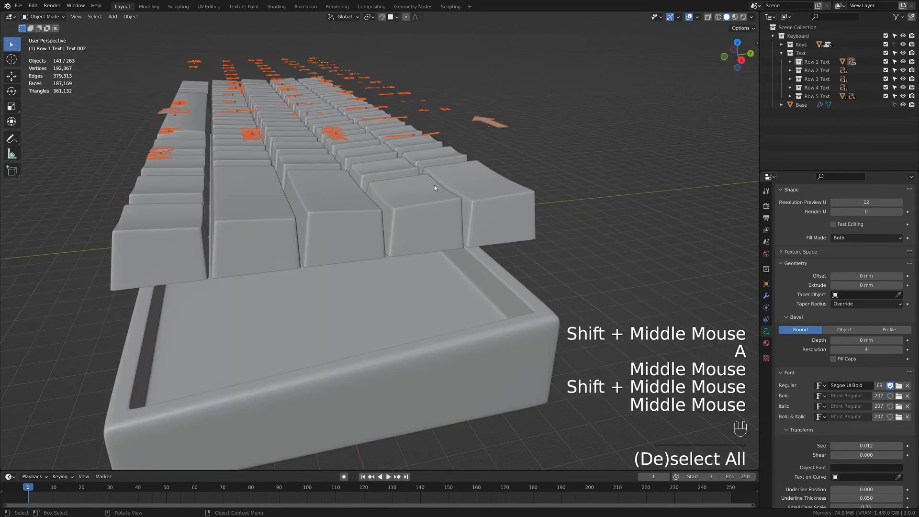
pyautogui.press('g')
pyautogui.keyDown('ctrl'); pyautogui.click(435, 185); pyautogui.keyUp('ctrl')
pyautogui.moveTo(435, 185); pyautogui.dragTo(531, 144, button='middle')
# - Set the geometry extrude of all the selected text legends to 3 mm and deselect everything
pyautogui.click(866, 285)
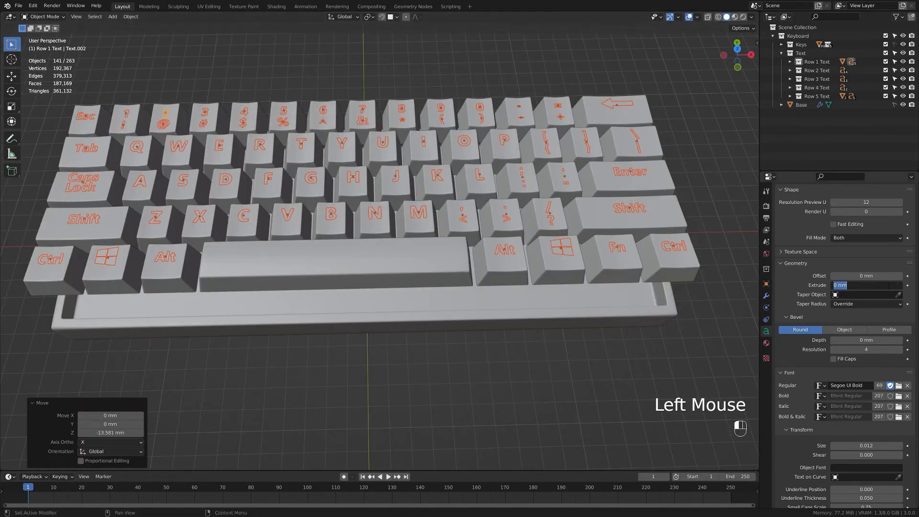
pyautogui.write('3')
pyautogui.hotkey('alt', 'Return')
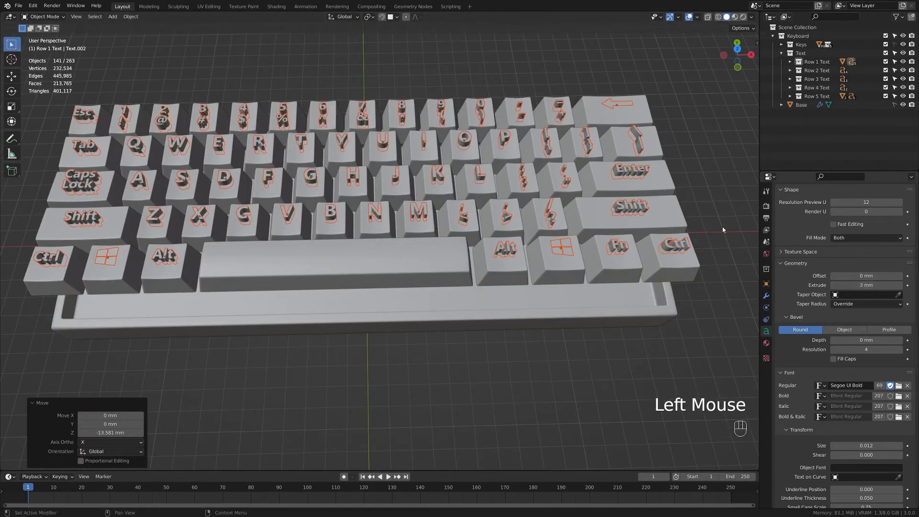
pyautogui.click(498, 355)
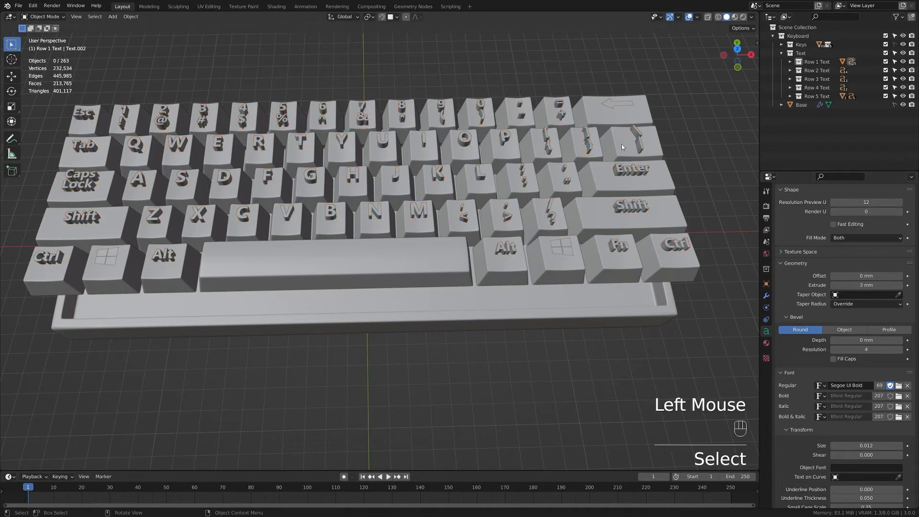
# - Extrude the Backspace arrow and both Windows logos together about 5.8 mm downward into their keys
pyautogui.doubleClick(612, 104)
pyautogui.keyDown('shift'); pyautogui.click(561, 247); pyautogui.keyUp('shift')
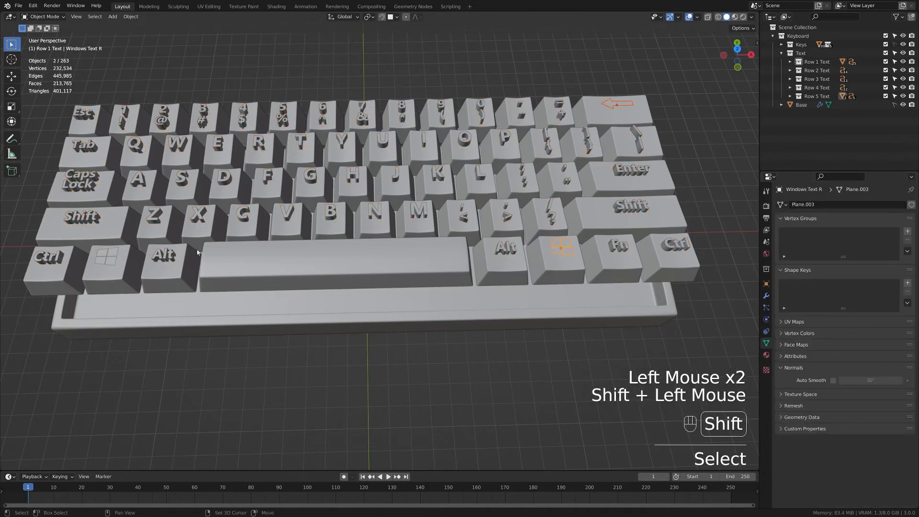
pyautogui.keyDown('shift'); pyautogui.click(113, 260); pyautogui.keyUp('shift')
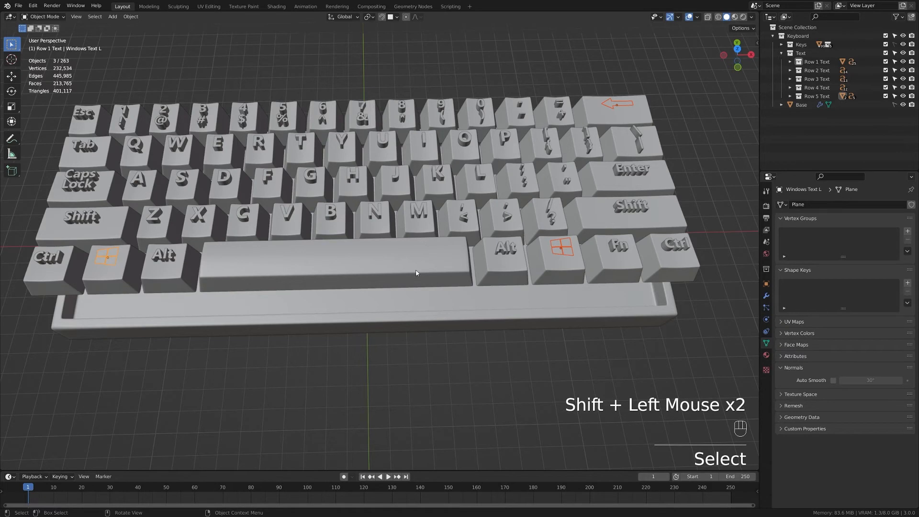
pyautogui.keyDown('shift'); pyautogui.moveTo(409, 280); pyautogui.dragTo(411, 276, button='middle'); pyautogui.keyUp('shift')
pyautogui.hotkey('alt', 'z')
pyautogui.press('e')
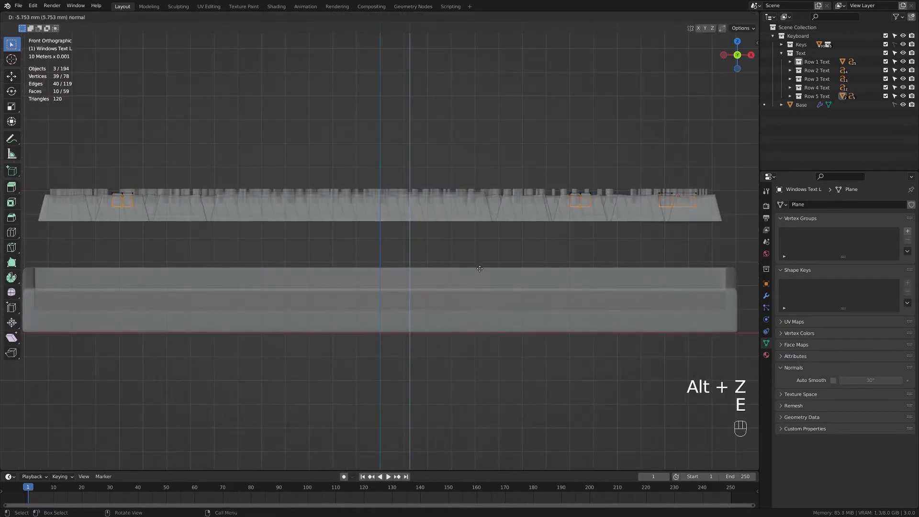
pyautogui.click(480, 268)
pyautogui.hotkey('alt', 'z')
pyautogui.press('Tab')
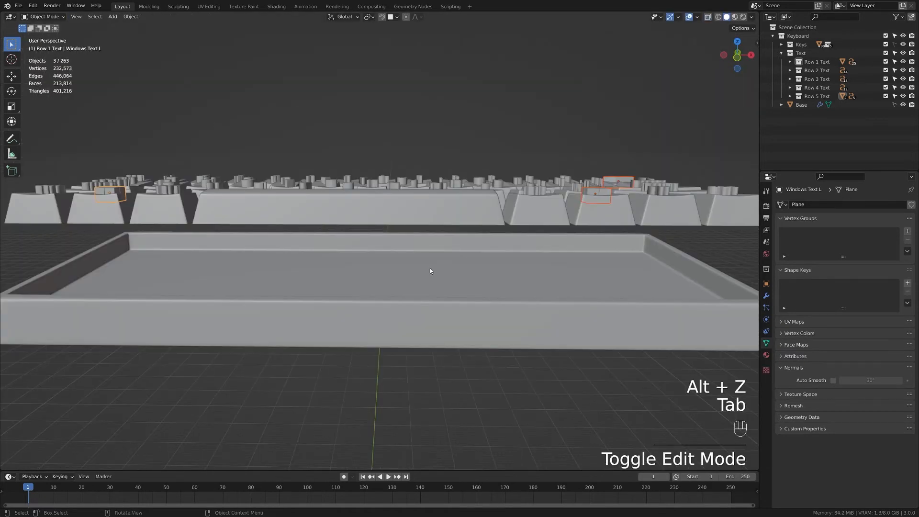
pyautogui.moveTo(430, 268); pyautogui.dragTo(418, 355, button='middle')
pyautogui.click(458, 344)
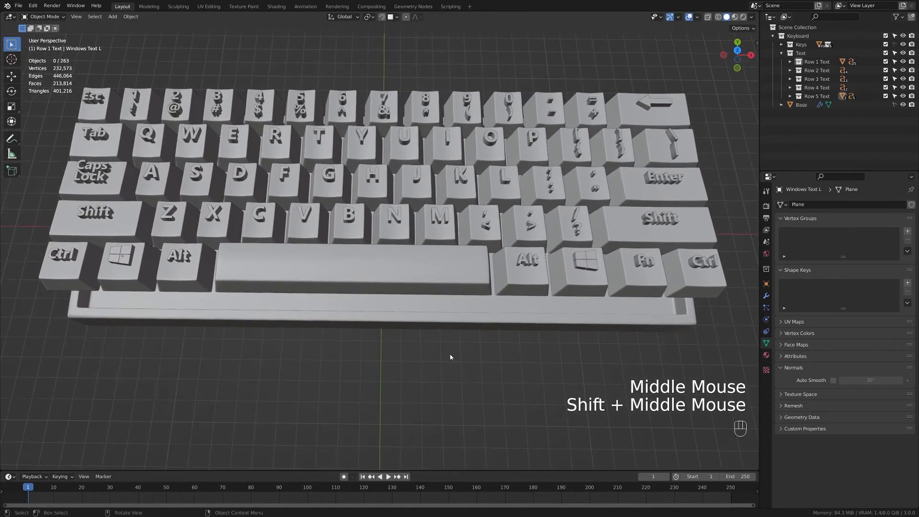
# - Duplicate the Keyboard collection as Keyboard Backup and exclude the copy from the view layer
pyautogui.click(781, 53)
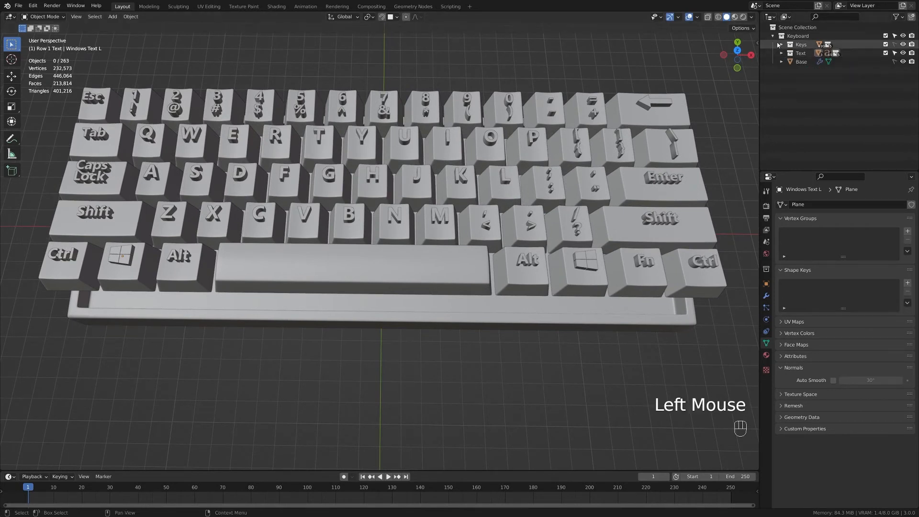
pyautogui.click(792, 37)
pyautogui.rightClick(794, 39)
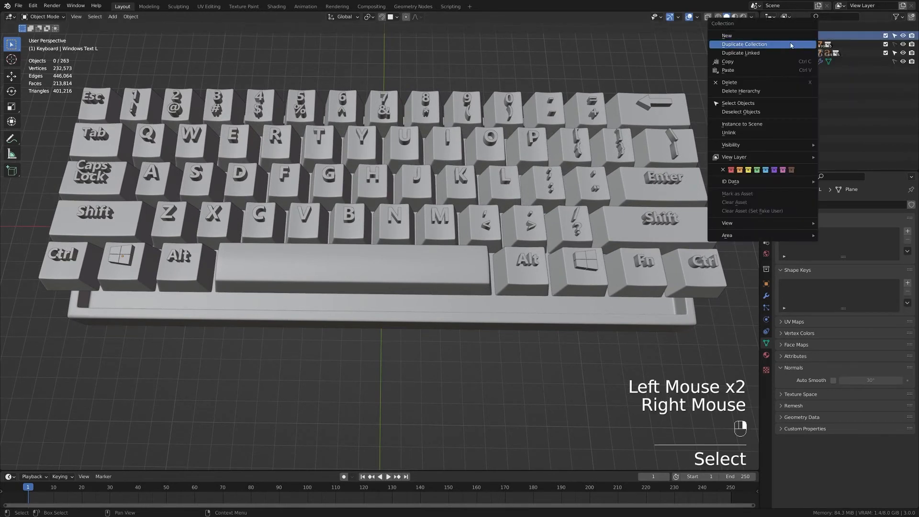
pyautogui.click(794, 44)
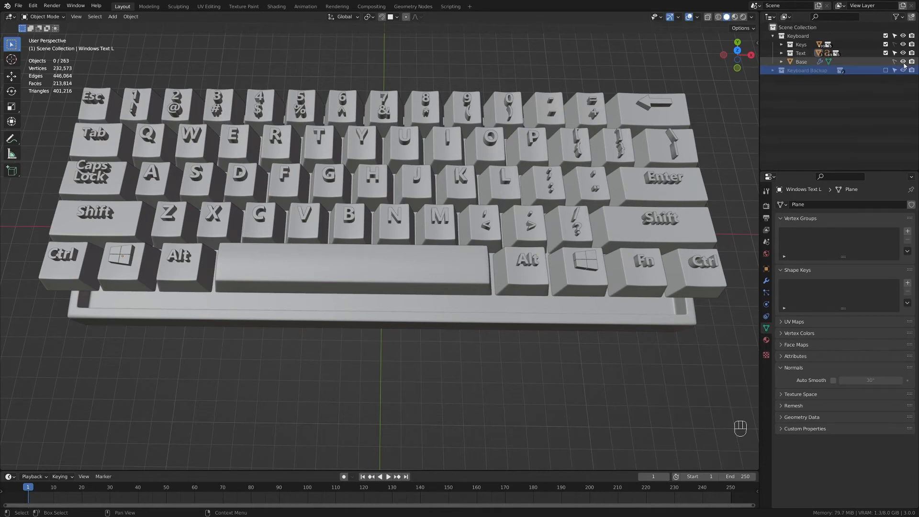
# - Hide the base and the Text collection, and hide the child backplates of all the keys
pyautogui.click(902, 62)
pyautogui.click(903, 53)
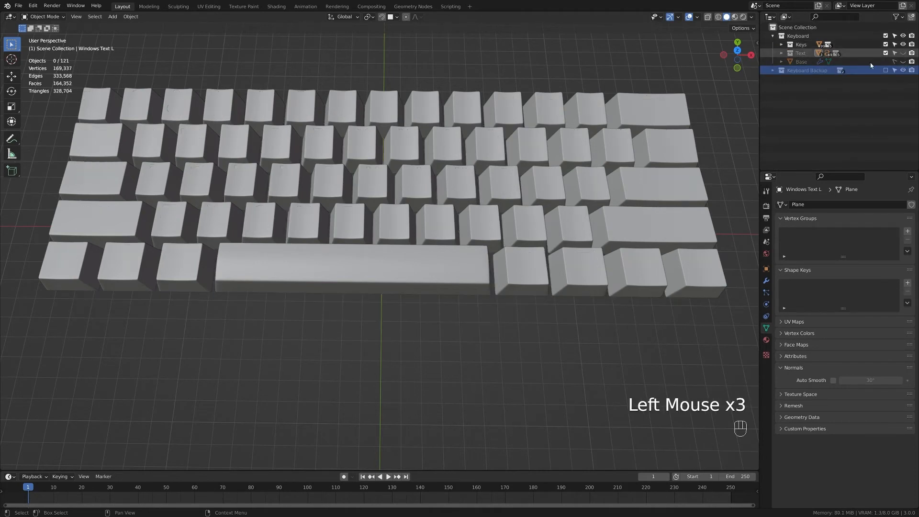
pyautogui.press('a')
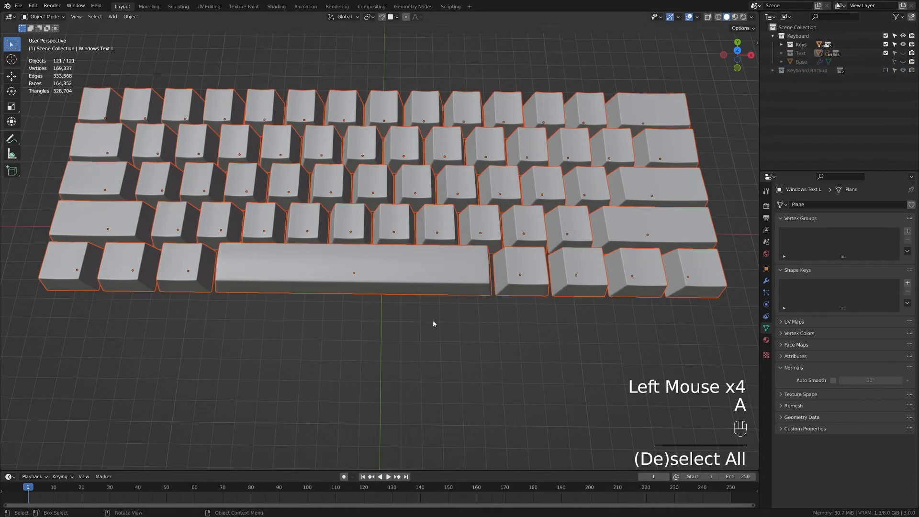
pyautogui.moveTo(433, 320)
pyautogui.mouseDown(button='middle')
pyautogui.moveTo(438, 170)
pyautogui.moveTo(429, 233)
pyautogui.moveTo(441, 295)
pyautogui.moveTo(429, 303)
pyautogui.mouseUp(button='middle')
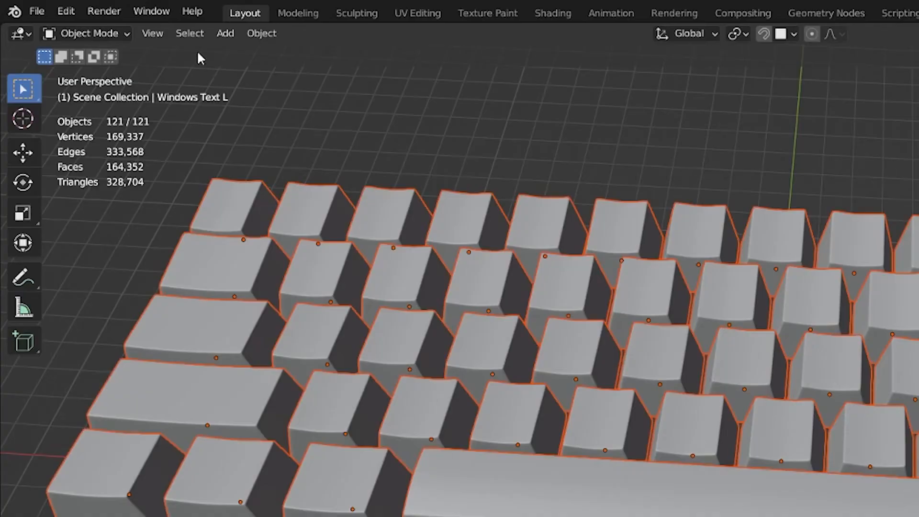
pyautogui.click(190, 33)
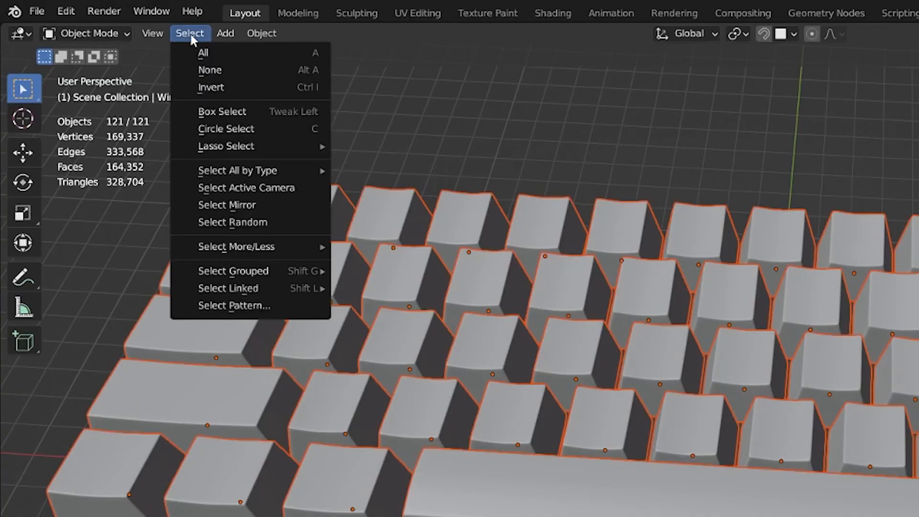
pyautogui.moveTo(264, 250)
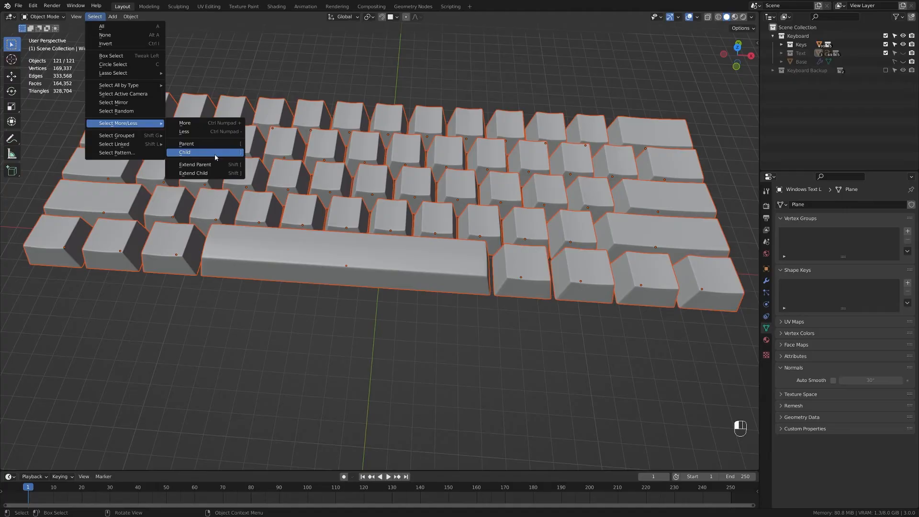
pyautogui.click(421, 305)
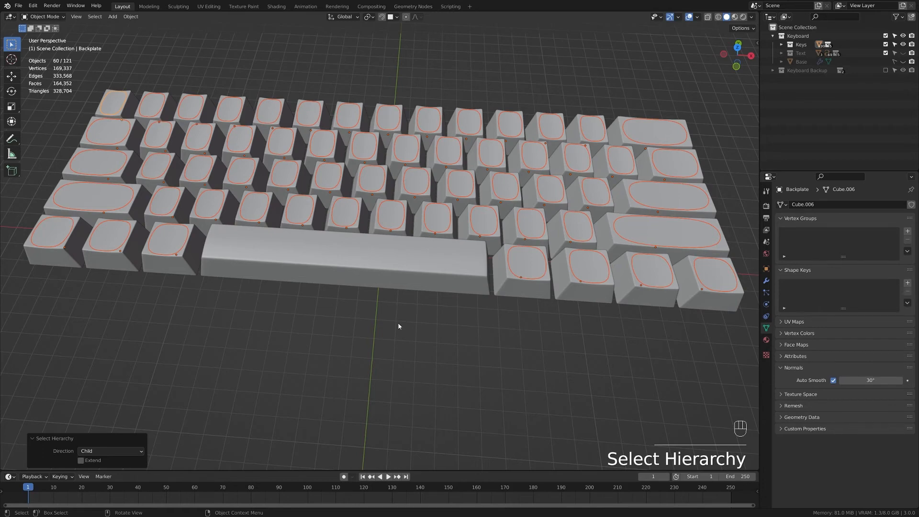
pyautogui.press('h')
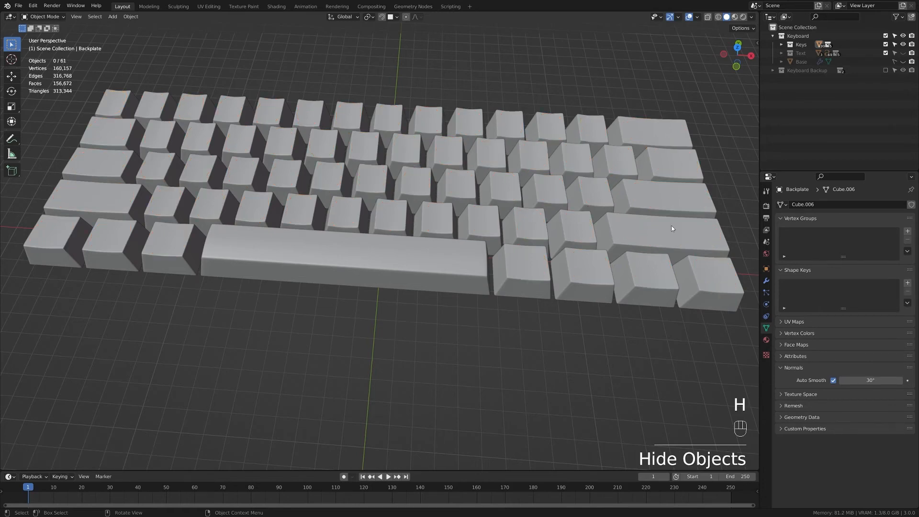
# - Show only the Text collection and convert all text legends to meshes, leaving out the two Windows logos and the Backspace arrow
pyautogui.click(903, 45)
pyautogui.click(902, 53)
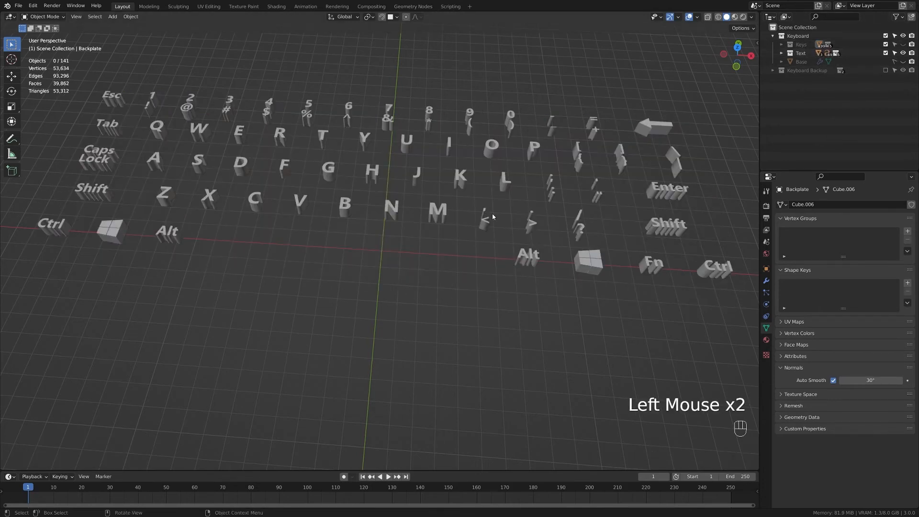
pyautogui.moveTo(492, 214); pyautogui.dragTo(497, 218, button='middle')
pyautogui.press('a')
pyautogui.keyDown('shift'); pyautogui.click(109, 250); pyautogui.keyUp('shift')
pyautogui.keyDown('shift'); pyautogui.click(109, 250); pyautogui.keyUp('shift')
pyautogui.keyDown('shift'); pyautogui.click(589, 254); pyautogui.keyUp('shift')
pyautogui.keyDown('shift'); pyautogui.click(589, 253); pyautogui.keyUp('shift')
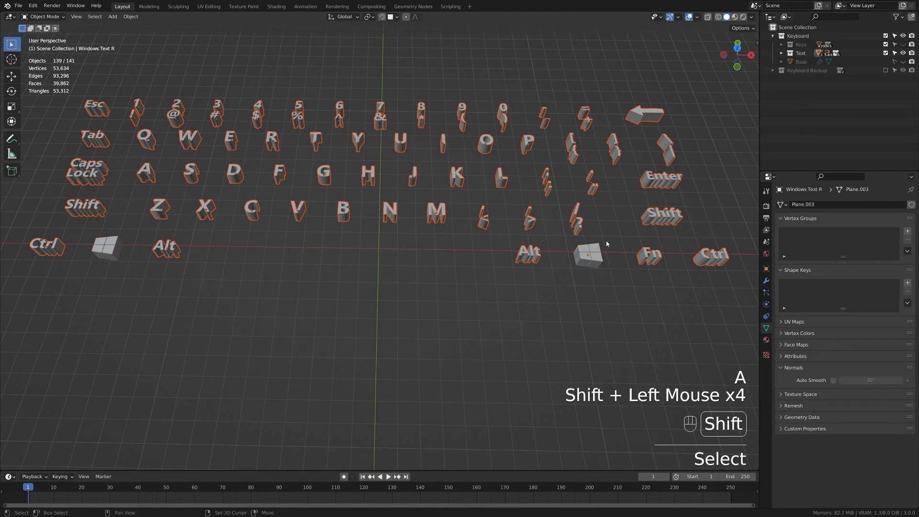
pyautogui.keyDown('shift'); pyautogui.click(636, 113); pyautogui.keyUp('shift')
pyautogui.keyDown('shift'); pyautogui.click(616, 162); pyautogui.keyUp('shift')
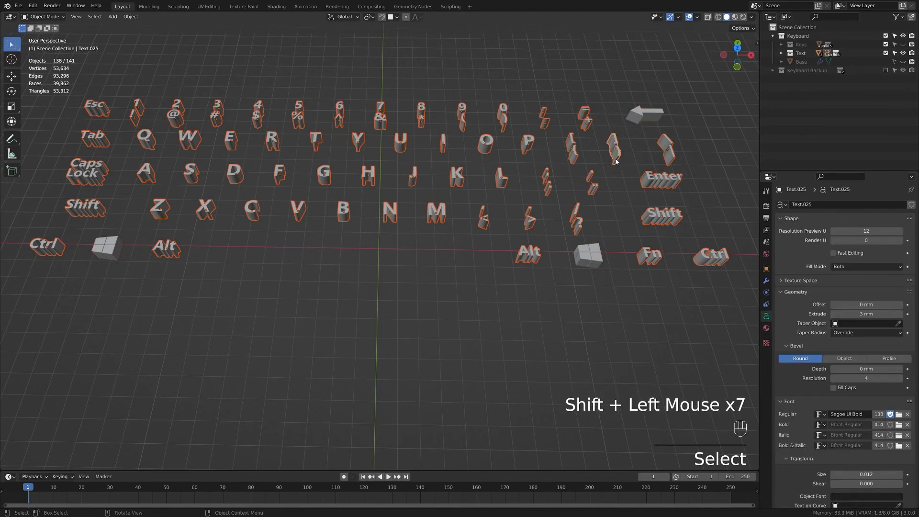
pyautogui.rightClick(616, 162)
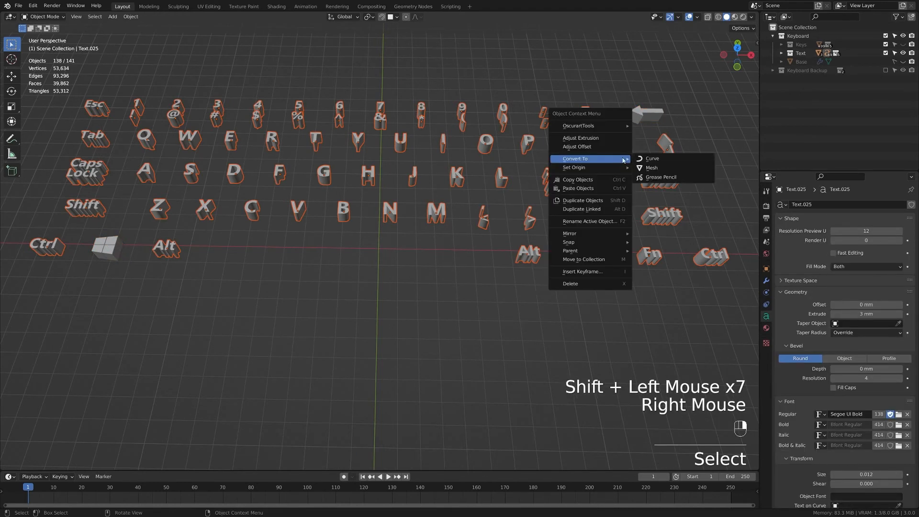
pyautogui.click(653, 167)
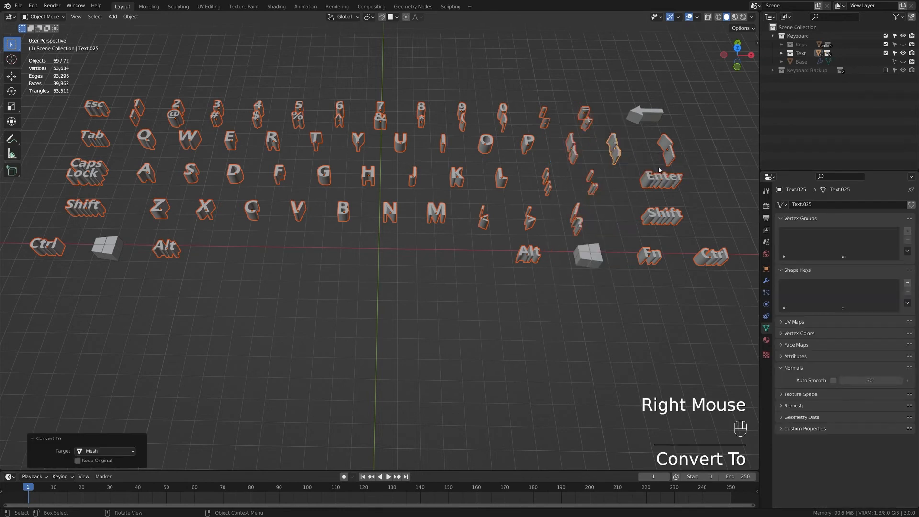
# - Join the two legends of each of the 1, 2 and 3 keys into one object per key
pyautogui.click(208, 220)
pyautogui.click(140, 115)
pyautogui.keyDown('shift'); pyautogui.click(136, 103); pyautogui.keyUp('shift')
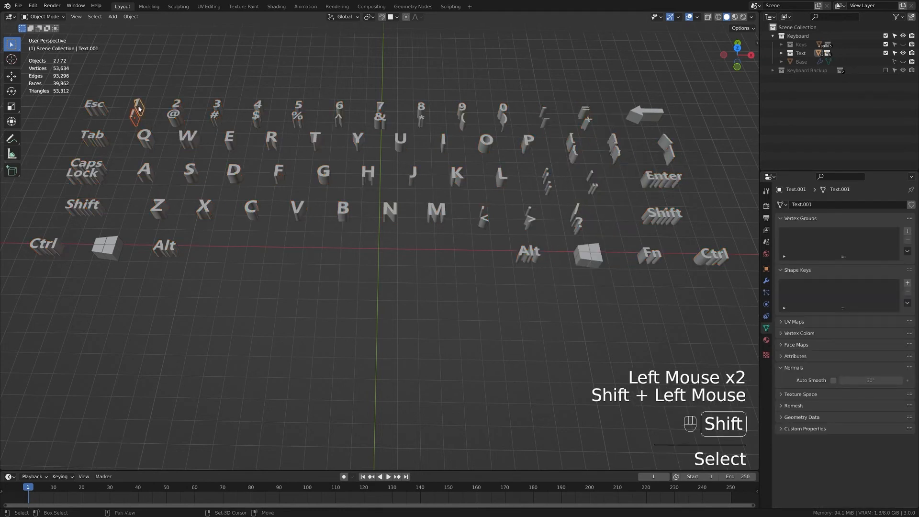
pyautogui.hotkey('ctrl', 'j')
pyautogui.click(177, 103)
pyautogui.keyDown('shift'); pyautogui.click(182, 115); pyautogui.keyUp('shift')
pyautogui.hotkey('ctrl', 'j')
pyautogui.click(217, 105)
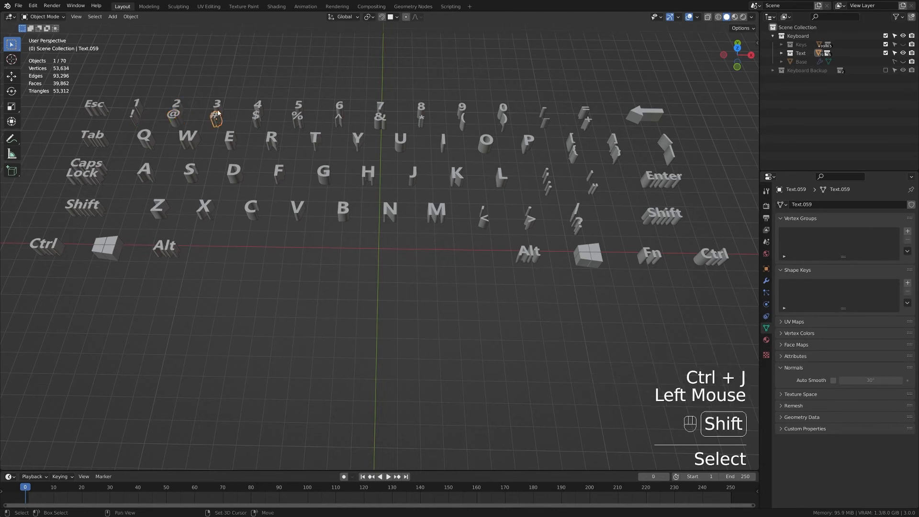
pyautogui.keyDown('shift'); pyautogui.click(214, 115); pyautogui.keyUp('shift')
pyautogui.hotkey('ctrl', 'j')
pyautogui.click(255, 110)
pyautogui.press('Return')
pyautogui.click(258, 105)
pyautogui.press('Return')
pyautogui.press('Return')
pyautogui.press('Return')
pyautogui.press('Return')
pyautogui.press('Return')
pyautogui.press('Return')
pyautogui.press('Return')
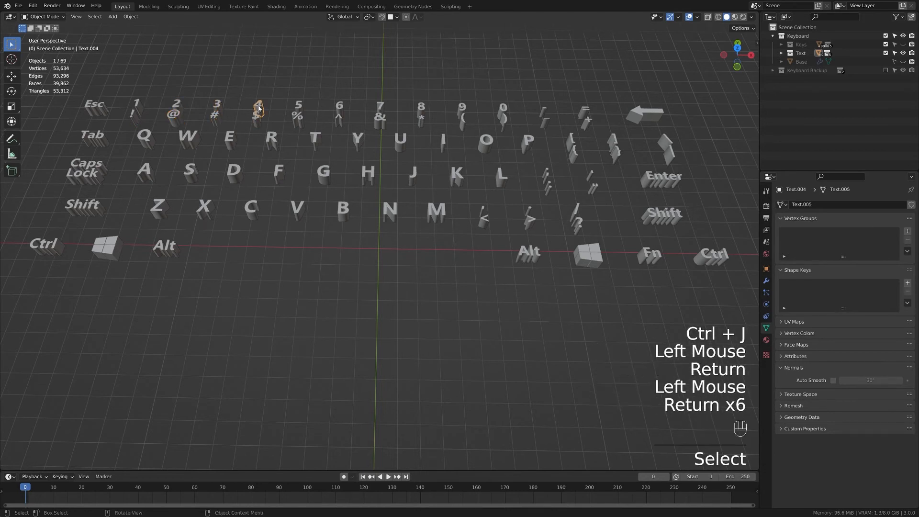
# - Join the 4 and $ legends into one object and the 5 and % legends into another
pyautogui.click(257, 119)
pyautogui.keyDown('shift'); pyautogui.click(258, 106); pyautogui.keyUp('shift')
pyautogui.hotkey('ctrl', 'j')
pyautogui.click(300, 124)
pyautogui.keyDown('shift'); pyautogui.click(298, 106); pyautogui.keyUp('shift')
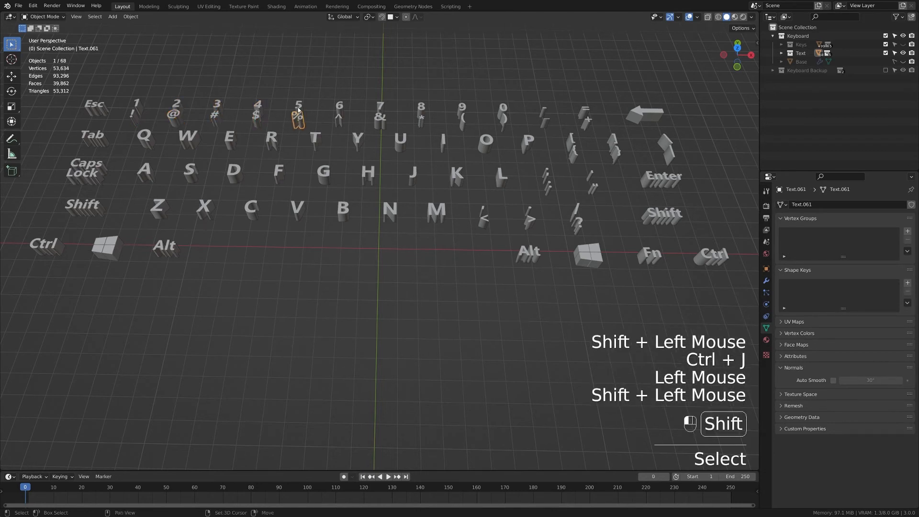
pyautogui.hotkey('ctrl', 'j')
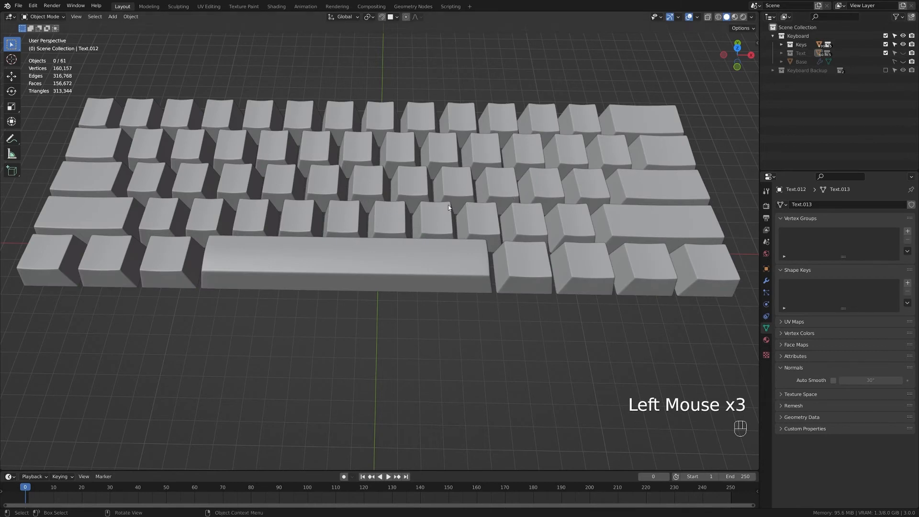
# - Select all the keys with Small Key 1 active and apply Visual Geometry to Mesh to them
pyautogui.press('a')
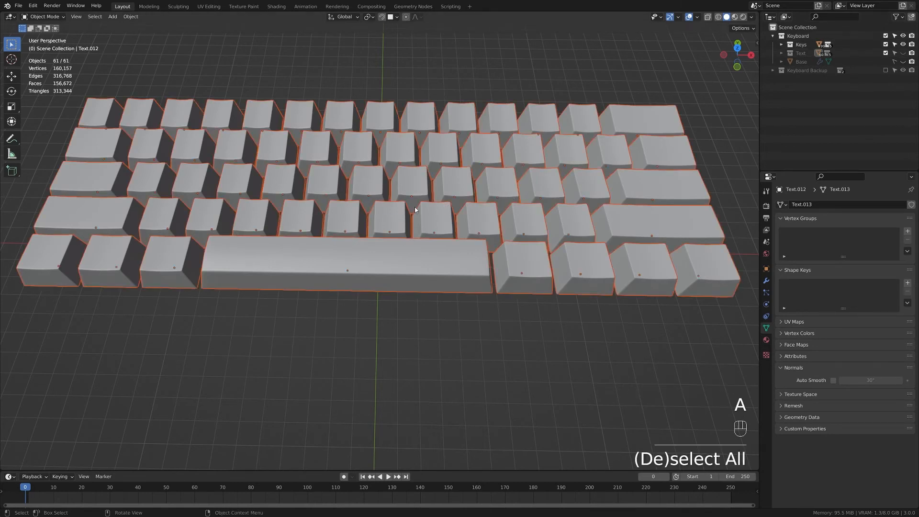
pyautogui.hotkey('ctrl', 'a')
pyautogui.keyDown('shift'); pyautogui.click(96, 113); pyautogui.keyUp('shift')
pyautogui.hotkey('ctrl', 'a')
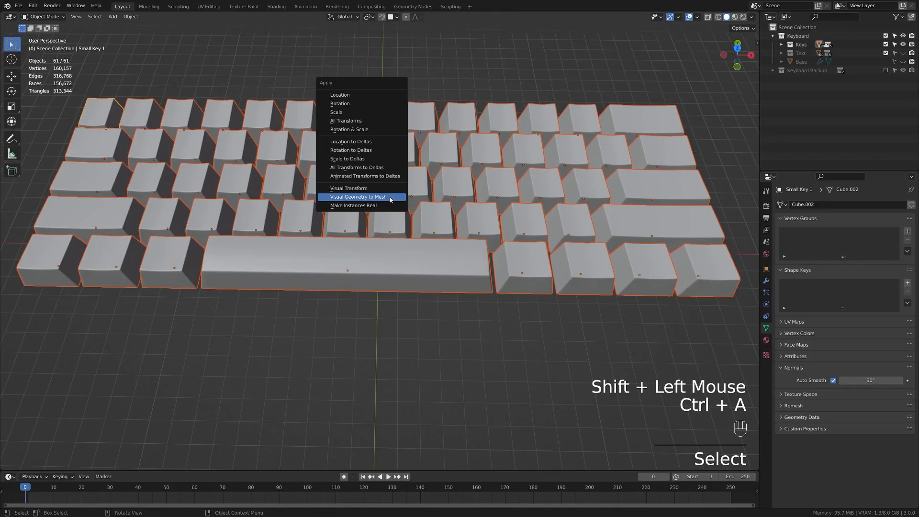
pyautogui.click(515, 298)
# - Add a Difference Boolean modifier to Small Key 1 and select all the keys, keeping Small Key 1 active
pyautogui.click(766, 281)
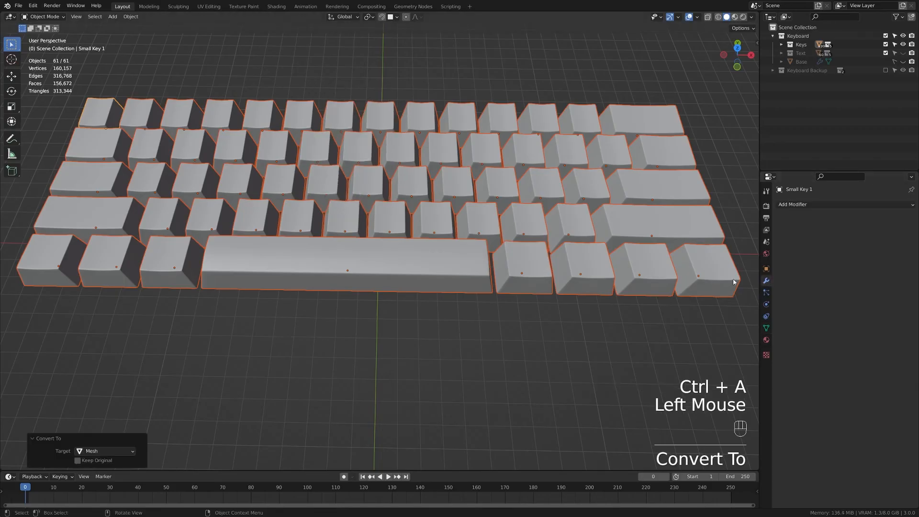
pyautogui.click(792, 204)
pyautogui.click(740, 248)
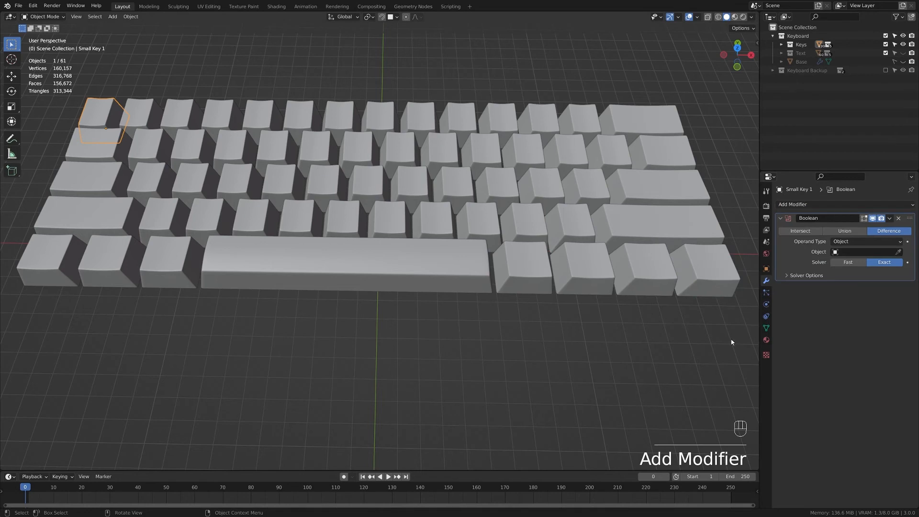
pyautogui.keyDown('shift'); pyautogui.moveTo(731, 326); pyautogui.dragTo(62, 83); pyautogui.keyUp('shift')
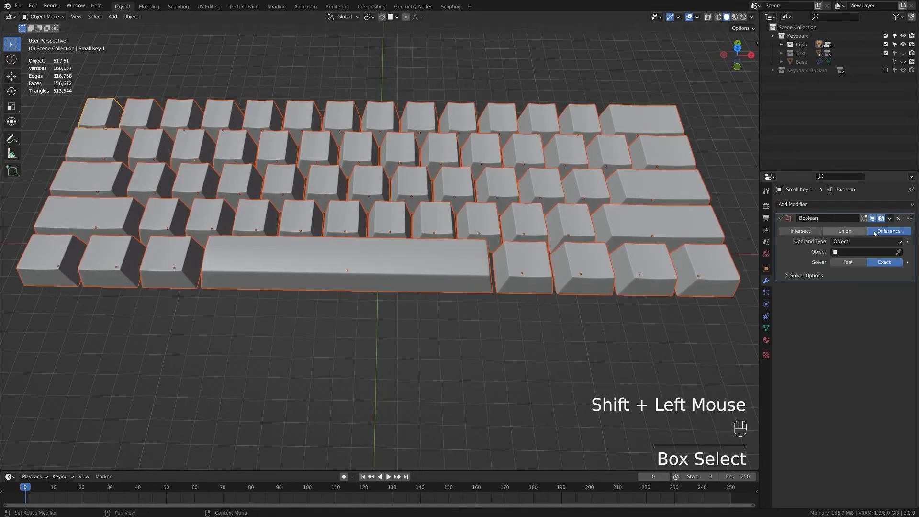
# - Copy the Difference Boolean modifier to all selected keys, show the Text collection and deselect everything
pyautogui.click(889, 218)
pyautogui.click(862, 245)
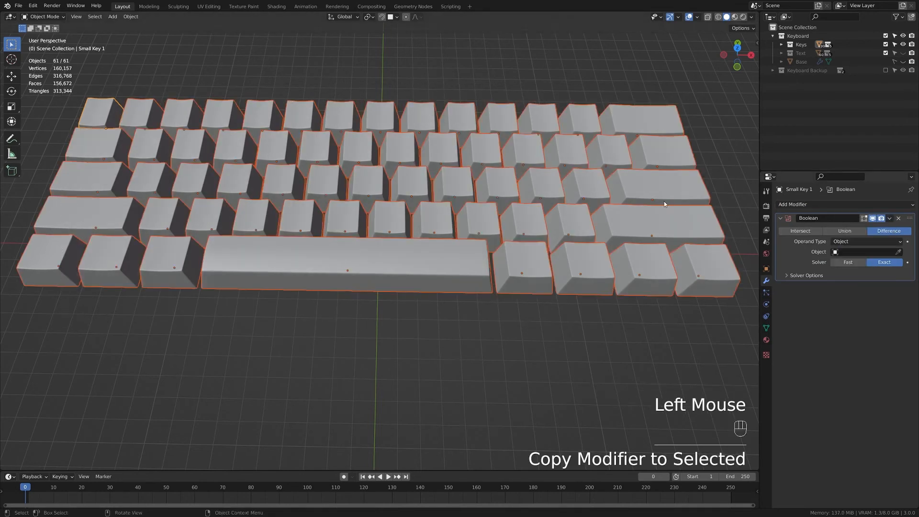
pyautogui.doubleClick(479, 218)
pyautogui.click(903, 53)
pyautogui.click(306, 321)
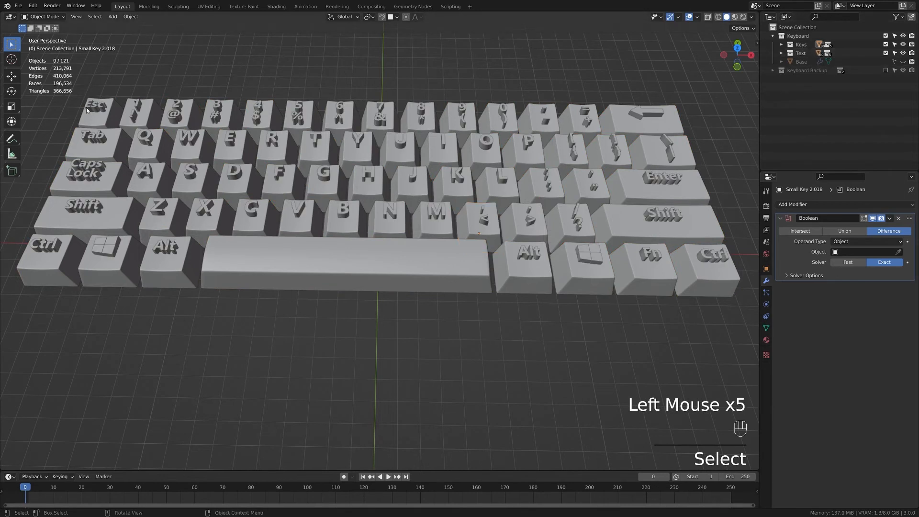
# - Set the Esc legend as the Boolean object of the Esc key and the 1/! legend as that of the 1 key
pyautogui.click(98, 116)
pyautogui.click(898, 252)
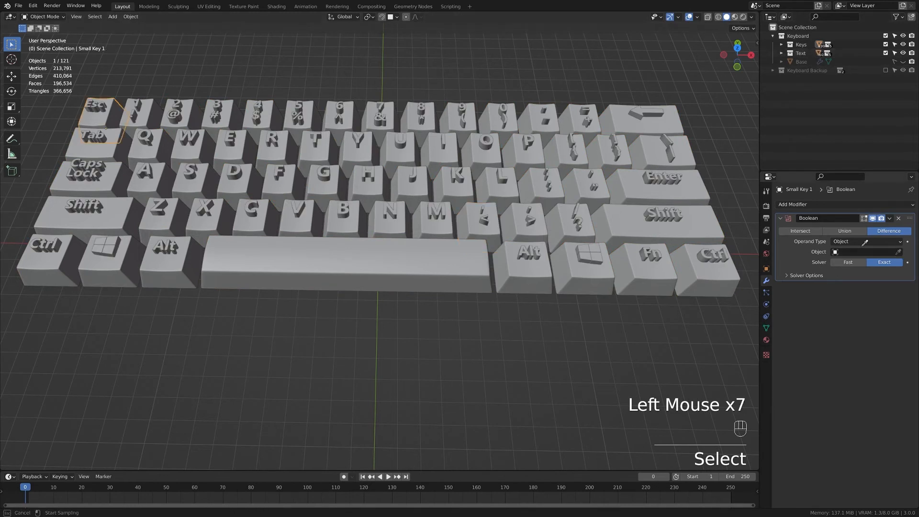
pyautogui.click(96, 109)
pyautogui.click(141, 111)
pyautogui.click(898, 252)
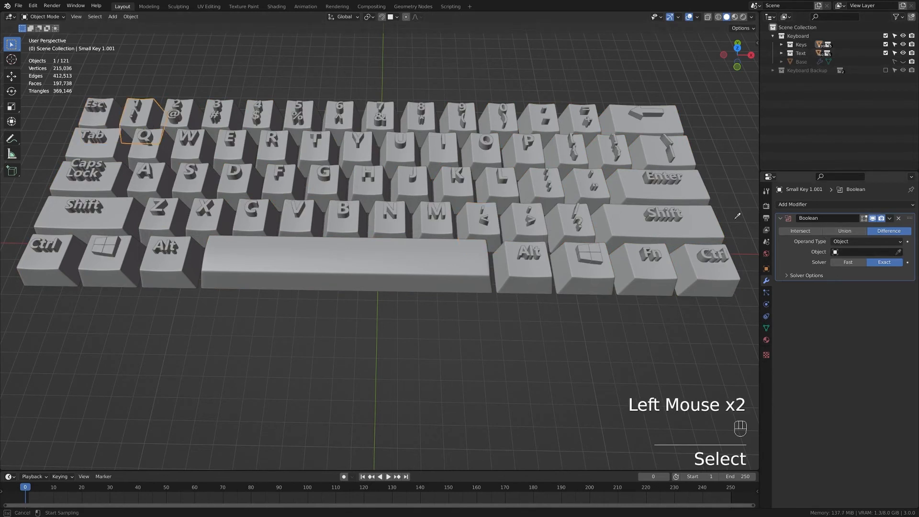
pyautogui.click(146, 101)
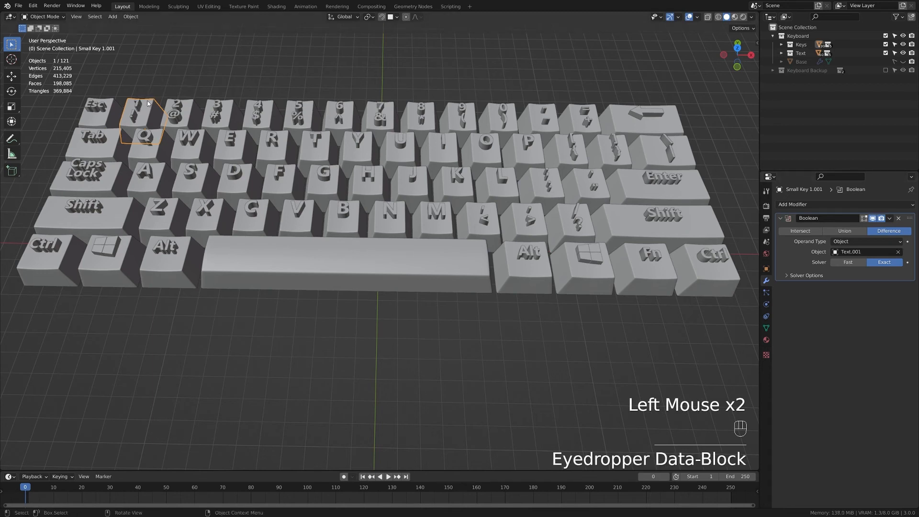
pyautogui.click(508, 280)
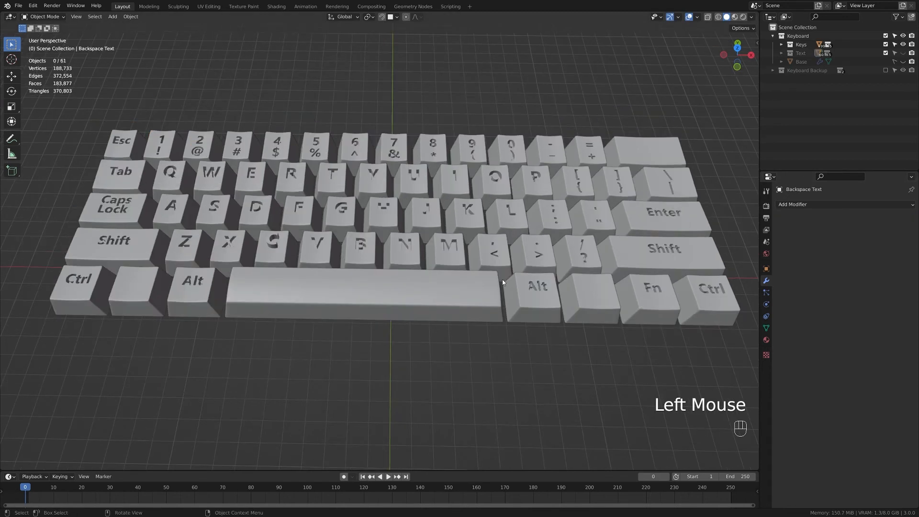
# - Enable the Face Orientation overlay and show the Text collection to check the legends' normals
pyautogui.click(697, 18)
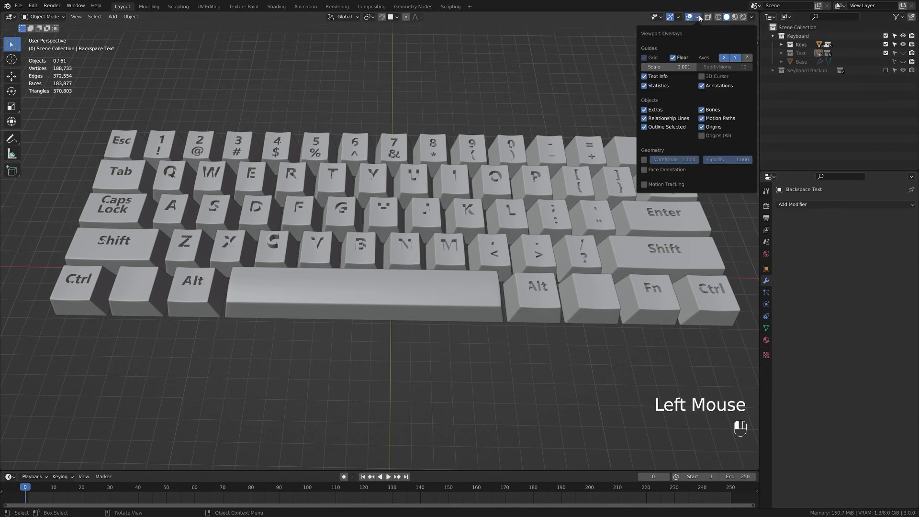
pyautogui.click(655, 170)
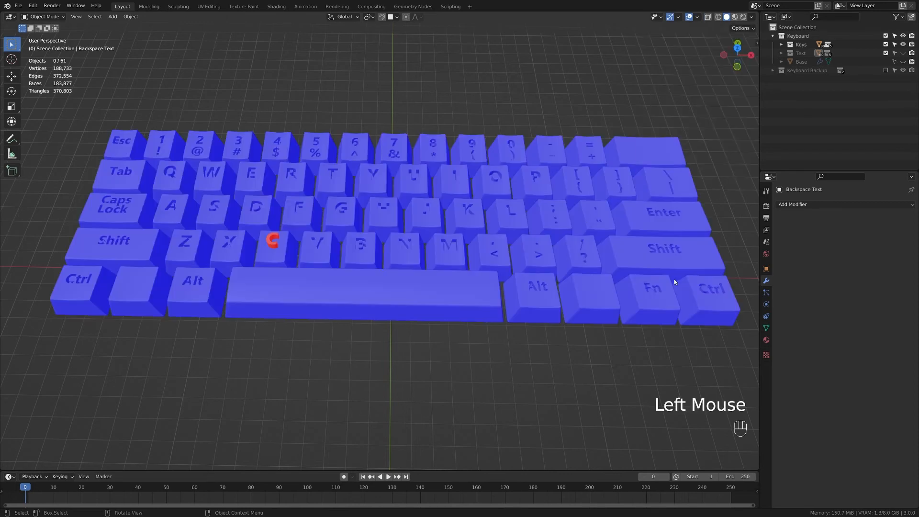
pyautogui.click(904, 54)
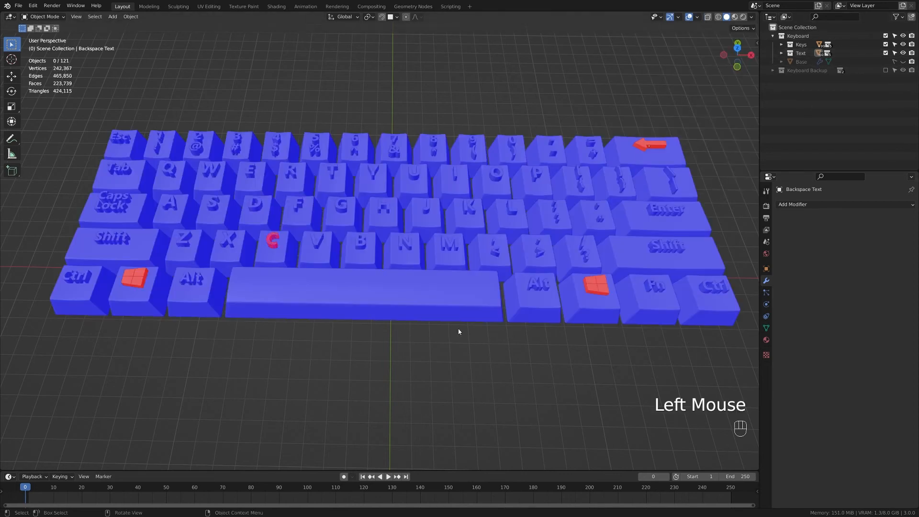
pyautogui.click(433, 362)
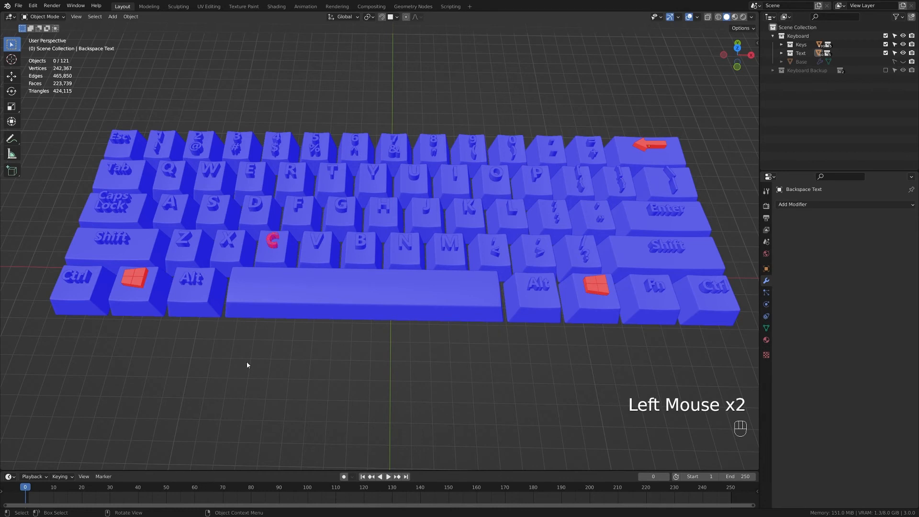
# - Recalculate the normals to the outside on both Windows logo legends and the Backspace arrow
pyautogui.click(139, 281)
pyautogui.keyDown('shift'); pyautogui.click(599, 290); pyautogui.keyUp('shift')
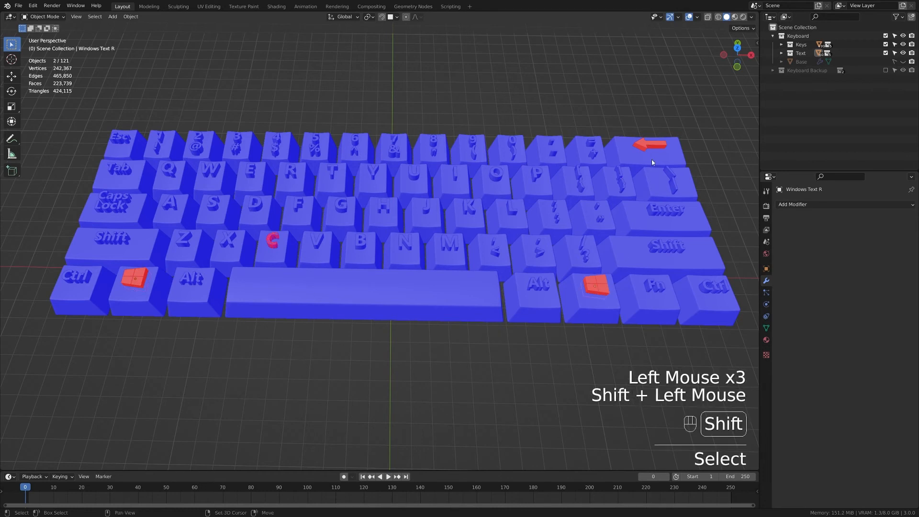
pyautogui.keyDown('shift'); pyautogui.click(646, 146); pyautogui.keyUp('shift')
pyautogui.press('Tab')
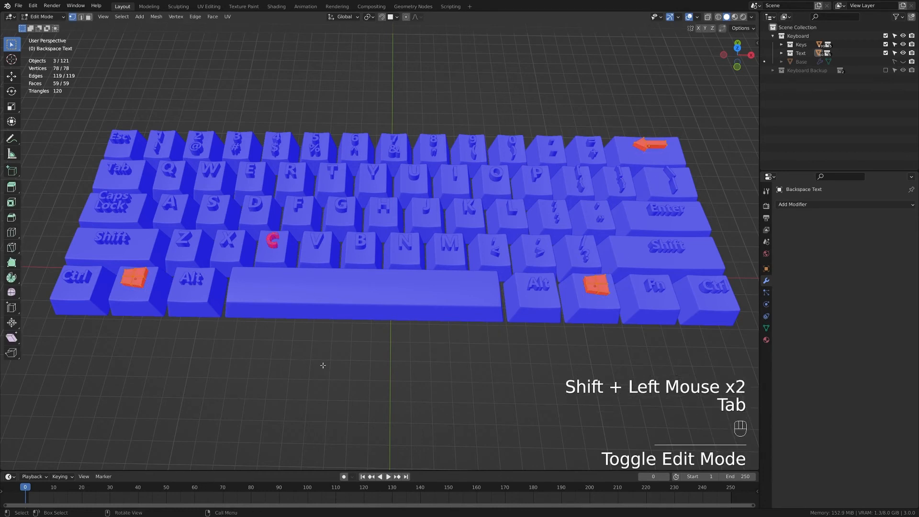
pyautogui.press('a')
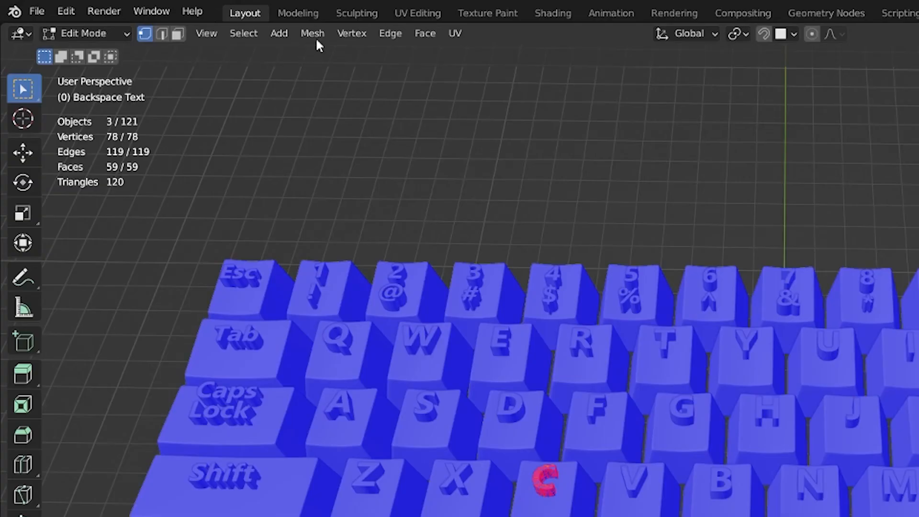
pyautogui.click(158, 16)
pyautogui.moveTo(375, 338)
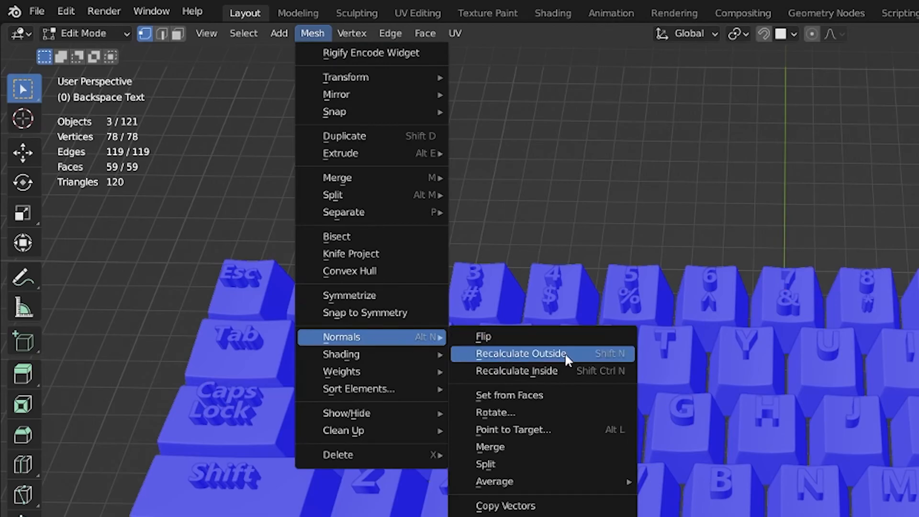
pyautogui.click(565, 352)
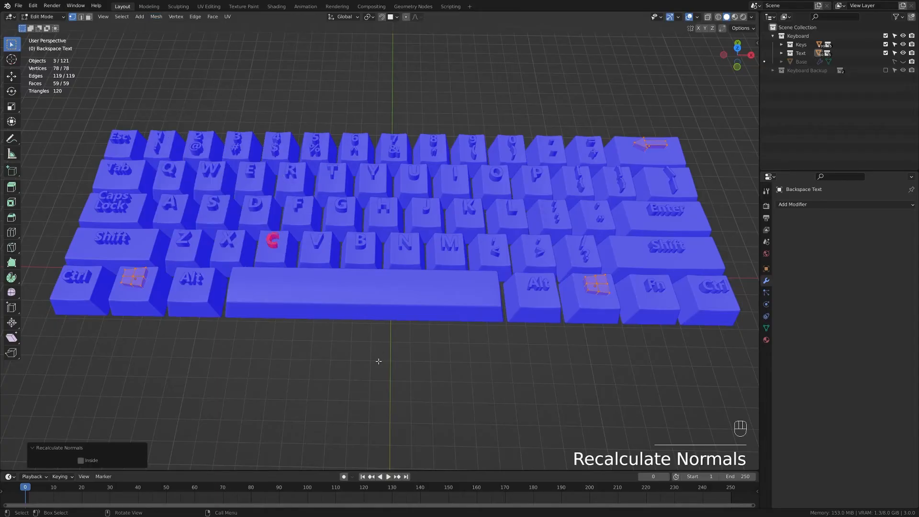
pyautogui.click(372, 381)
pyautogui.press('Tab')
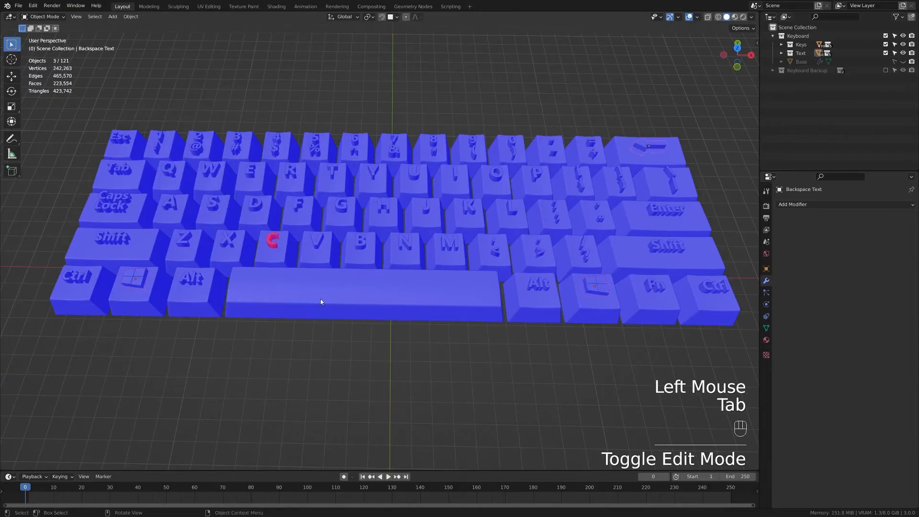
# - Move the C legend down about 0.96 mm along the Z axis and deselect it
pyautogui.click(268, 242)
pyautogui.scroll(2, 251, 247)
pyautogui.keyDown('shift'); pyautogui.moveTo(251, 247); pyautogui.dragTo(358, 278, button='middle'); pyautogui.keyUp('shift')
pyautogui.scroll(2, 285, 265)
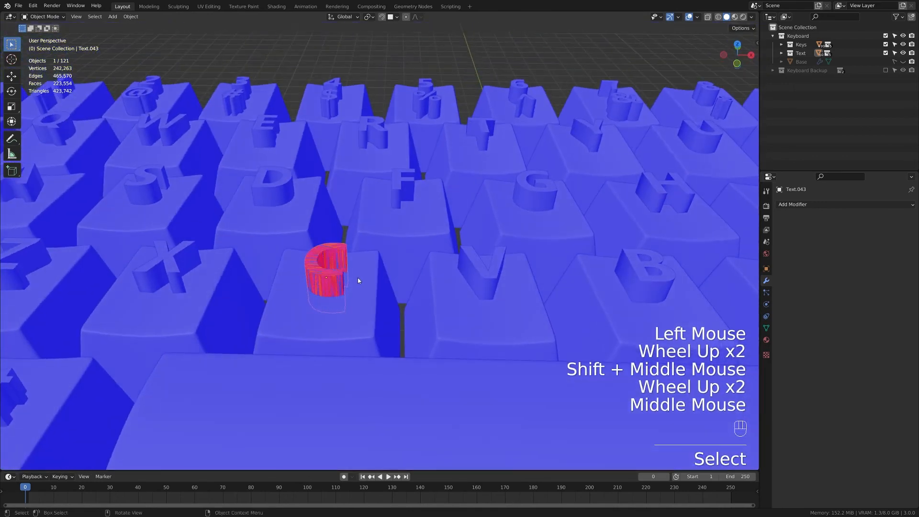
pyautogui.press('g')
pyautogui.press('z')
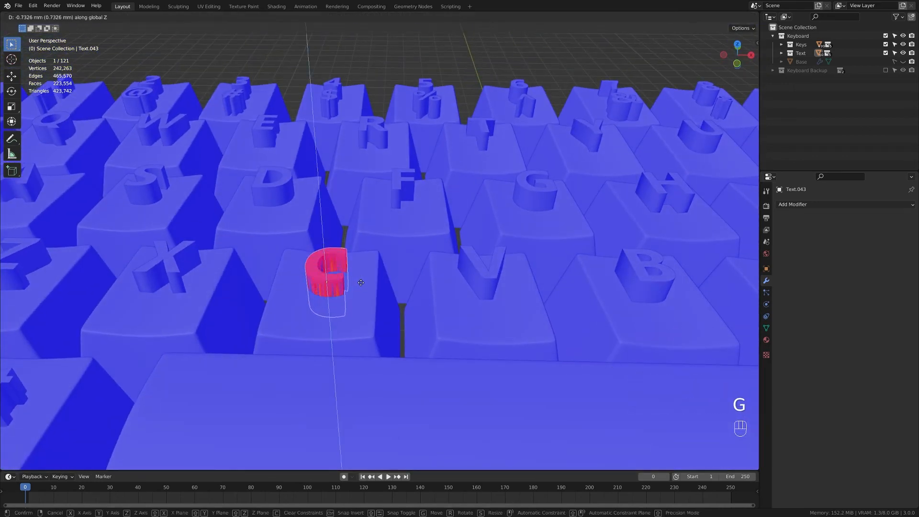
pyautogui.scroll(-4, 361, 287)
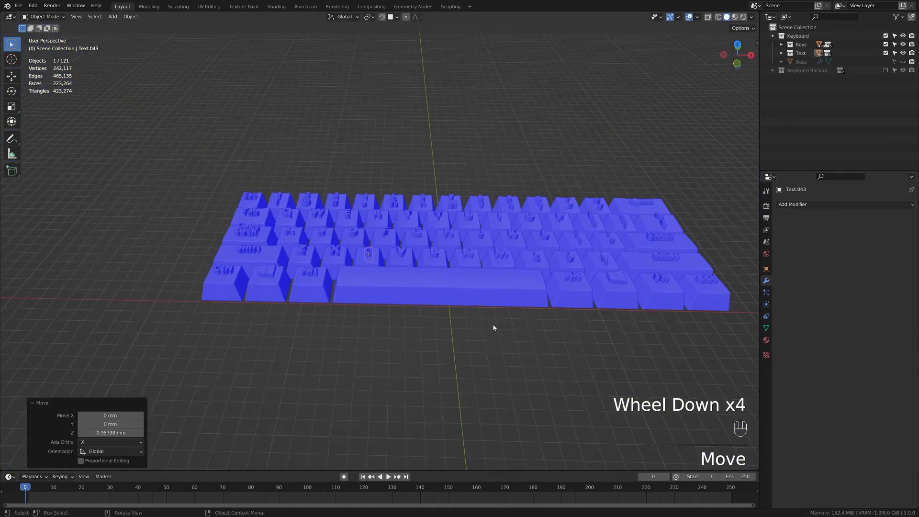
pyautogui.click(560, 287)
pyautogui.keyDown('shift'); pyautogui.moveTo(560, 287); pyautogui.dragTo(493, 290, button='middle'); pyautogui.keyUp('shift')
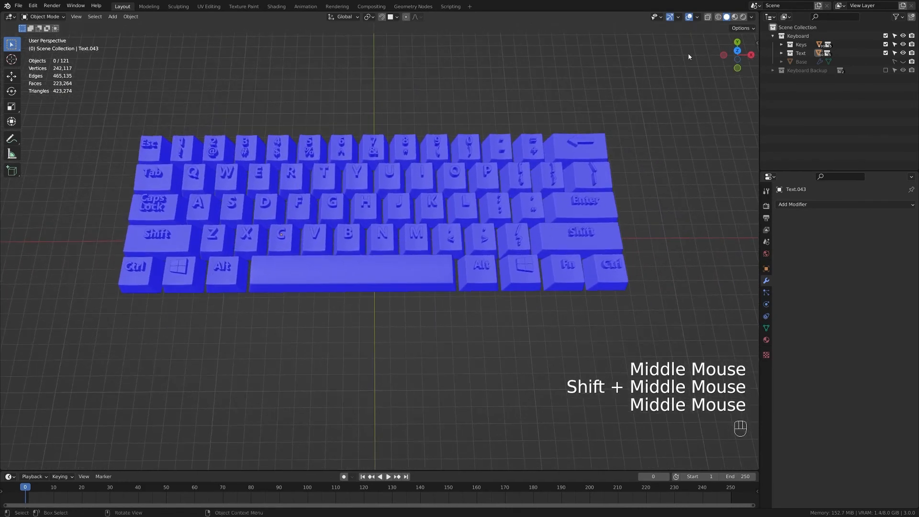
# - Disable the Face Orientation overlay and hide the Text collection
pyautogui.click(697, 18)
pyautogui.click(659, 166)
pyautogui.moveTo(622, 287); pyautogui.dragTo(589, 297, button='middle')
pyautogui.click(902, 53)
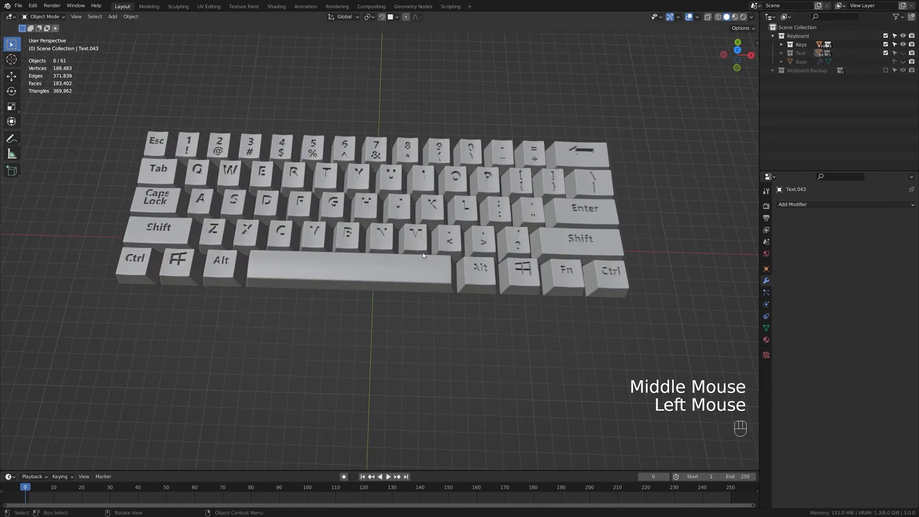
pyautogui.scroll(2, 379, 254)
pyautogui.moveTo(371, 242)
pyautogui.keyDown('shift'); pyautogui.mouseDown(button='middle')
pyautogui.moveTo(371, 213)
pyautogui.moveTo(377, 240)
pyautogui.mouseUp(button='middle'); pyautogui.keyUp('shift')
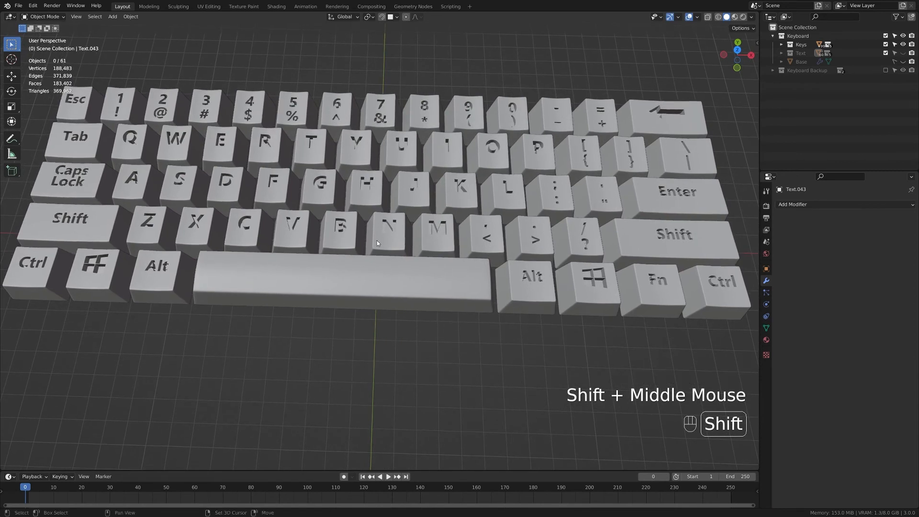
# - Select all the keys and, in face select mode, select every face of their meshes before returning to Object Mode
pyautogui.click(375, 243)
pyautogui.press('Tab')
pyautogui.press('Tab')
pyautogui.press('a')
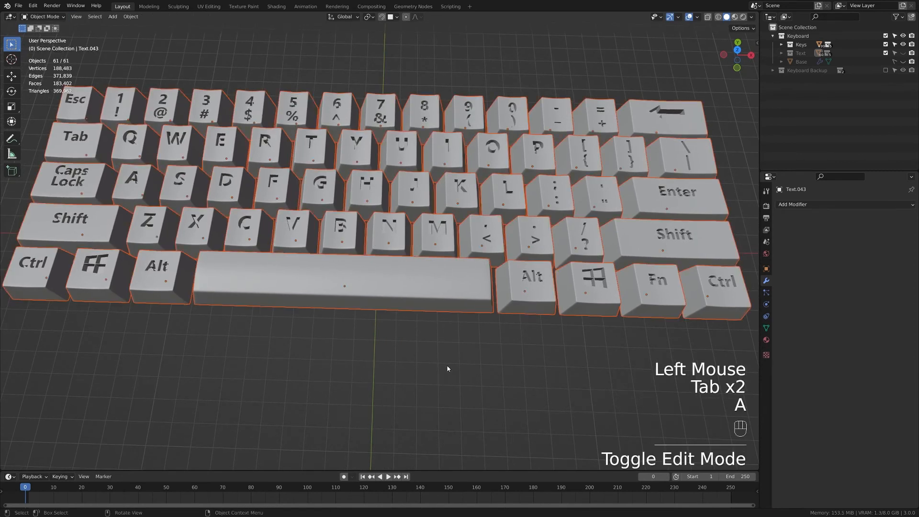
pyautogui.press('Tab')
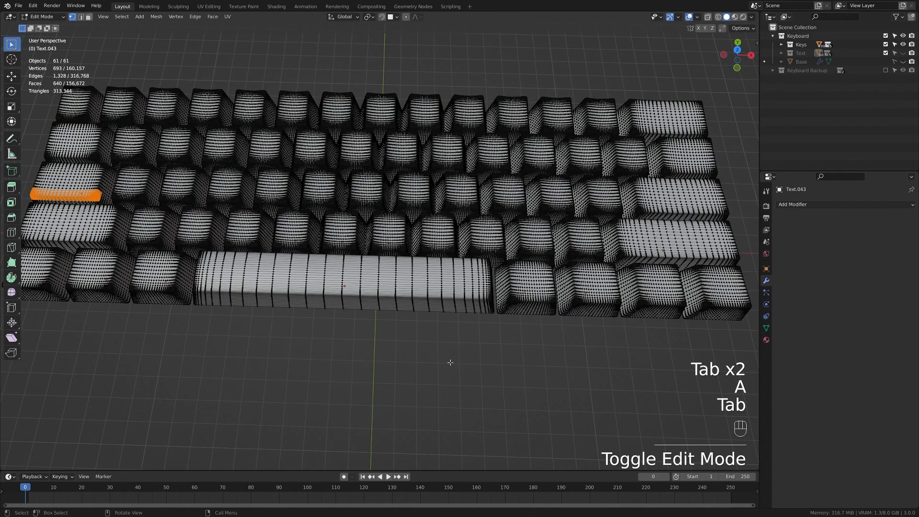
pyautogui.press('3')
pyautogui.press('a')
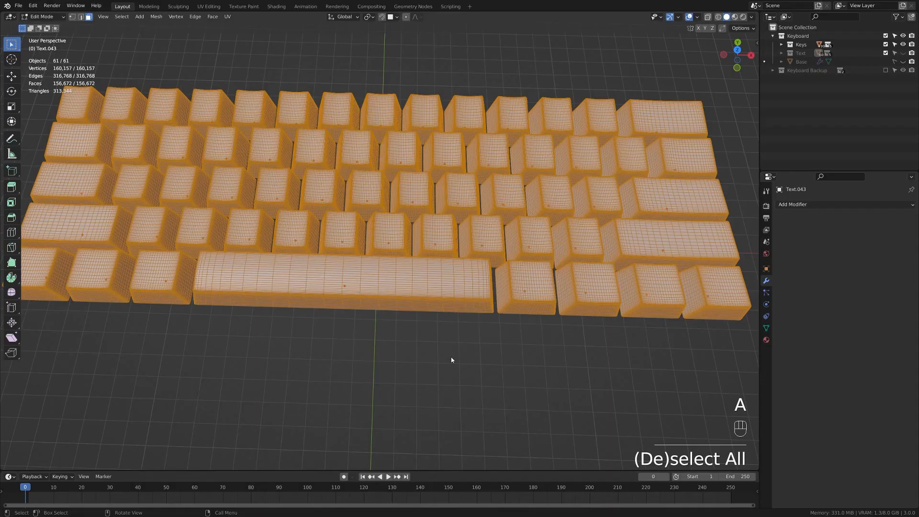
pyautogui.press('Tab')
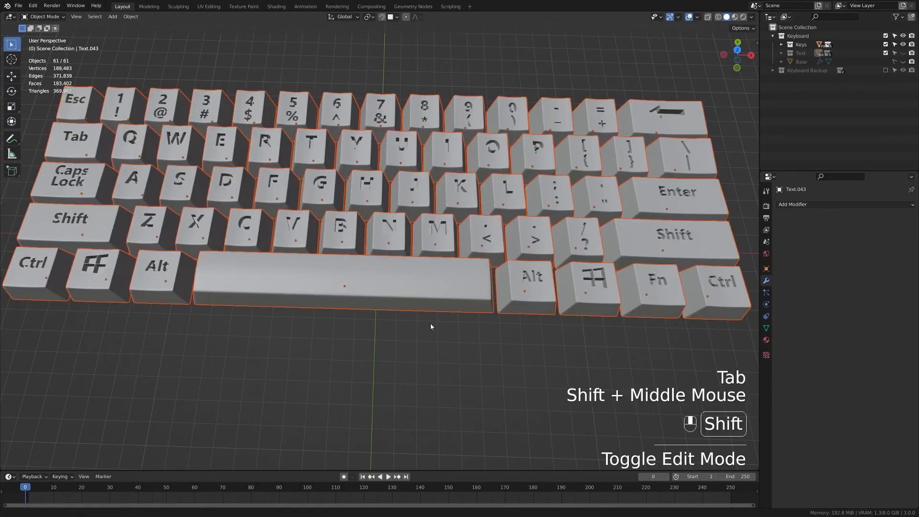
# - Make the spacebar the active object and apply Visual Geometry to Mesh to all the selected keys
pyautogui.keyDown('shift'); pyautogui.moveTo(430, 323); pyautogui.dragTo(450, 332, button='middle'); pyautogui.keyUp('shift')
pyautogui.keyDown('shift'); pyautogui.click(467, 305); pyautogui.keyUp('shift')
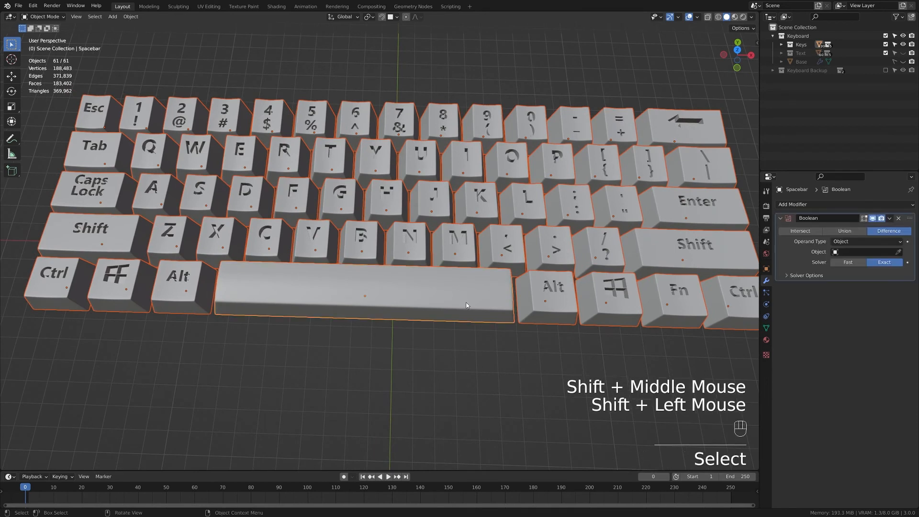
pyautogui.hotkey('ctrl', 'a')
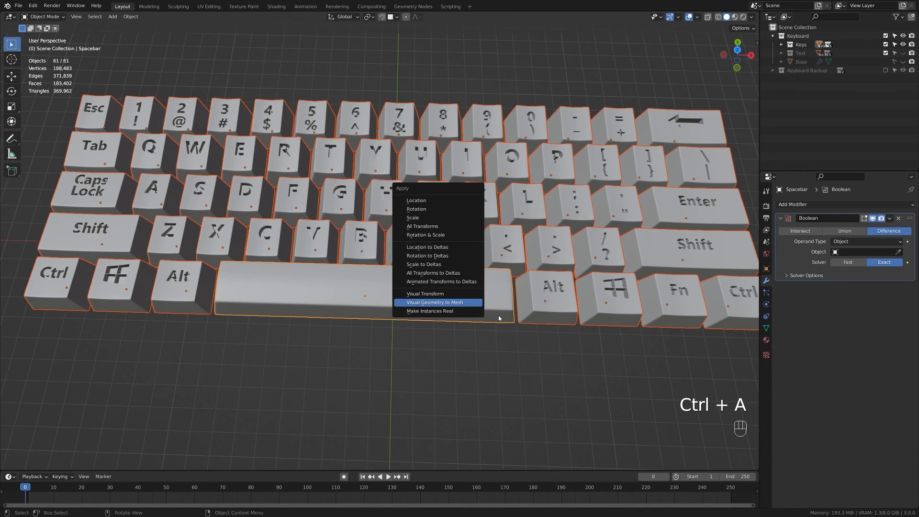
pyautogui.press('Return')
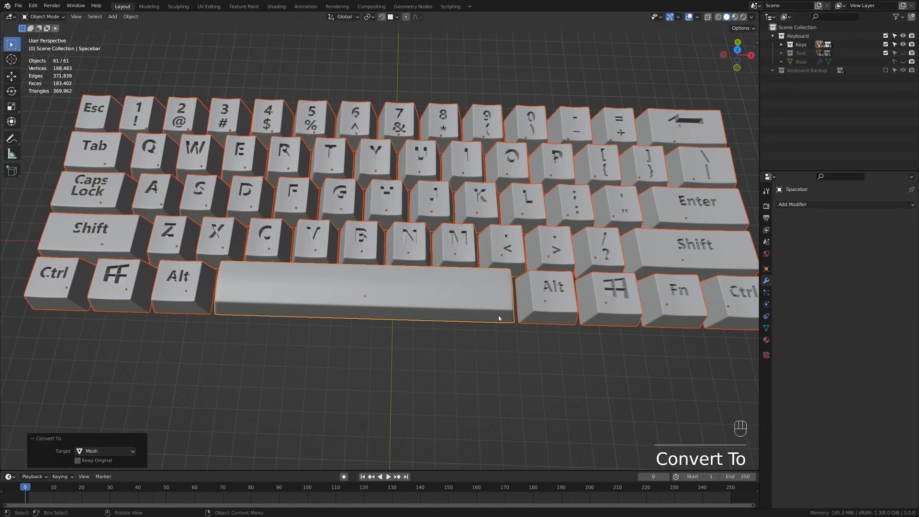
# - Invert the face selection on the keys, delete the faces inside the legend cut-outs and deselect everything in Object Mode
pyautogui.press('Tab')
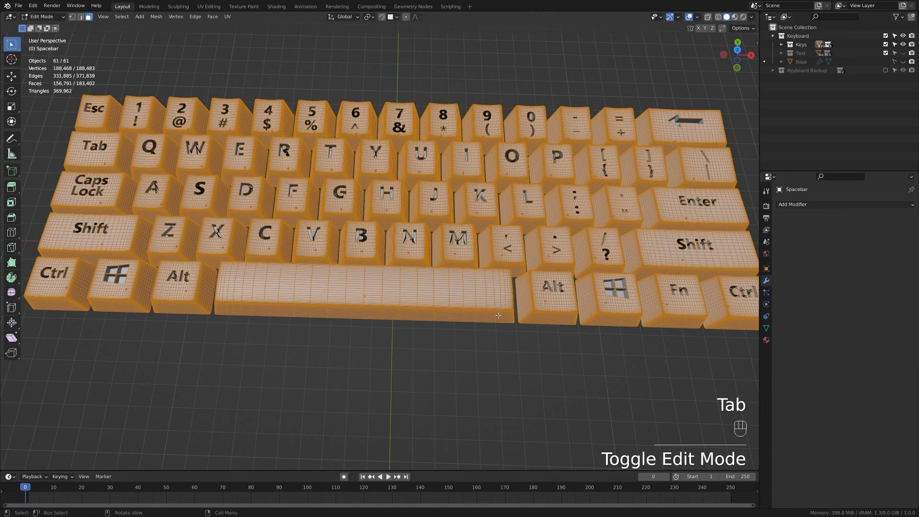
pyautogui.hotkey('ctrl', 'i')
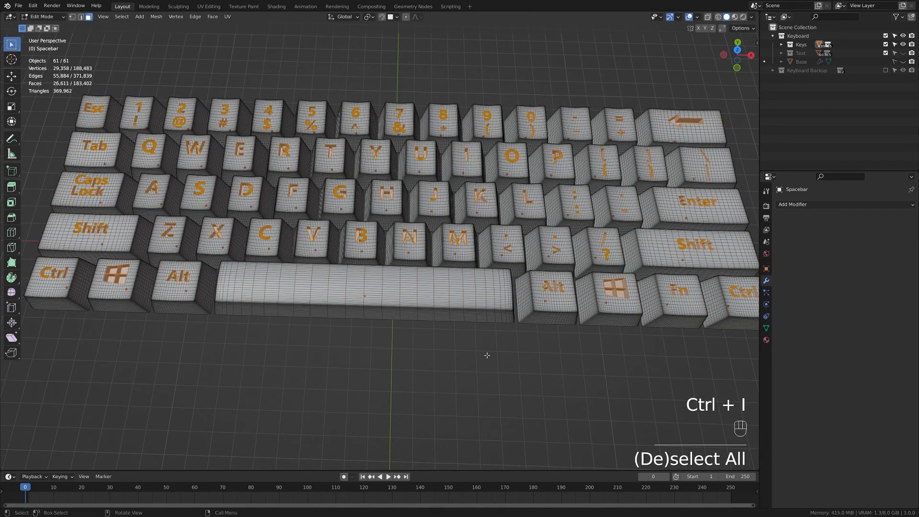
pyautogui.press('x')
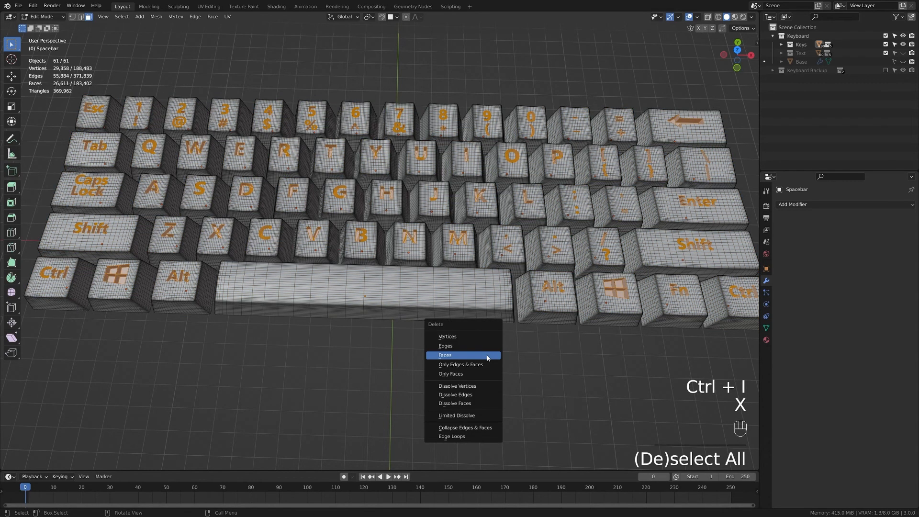
pyautogui.click(487, 356)
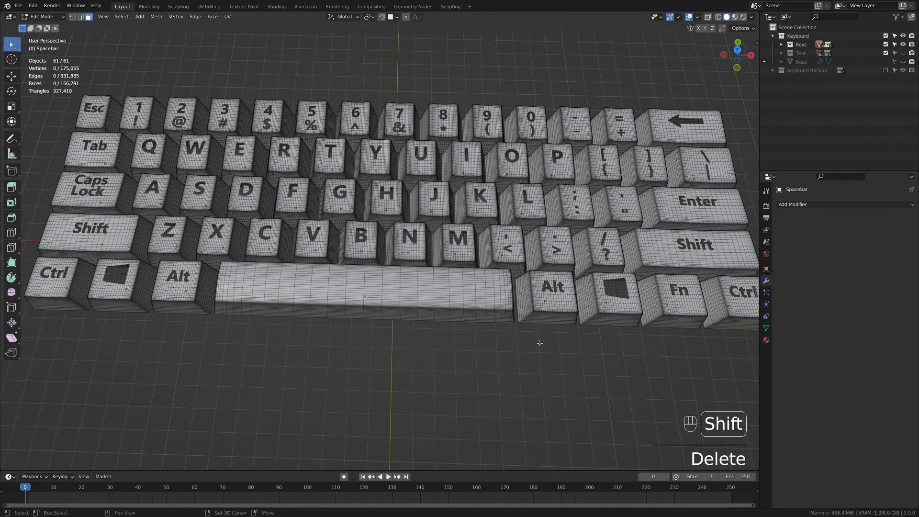
pyautogui.keyDown('shift'); pyautogui.moveTo(539, 343); pyautogui.dragTo(531, 345, button='middle'); pyautogui.keyUp('shift')
pyautogui.press('Tab')
pyautogui.click(496, 365)
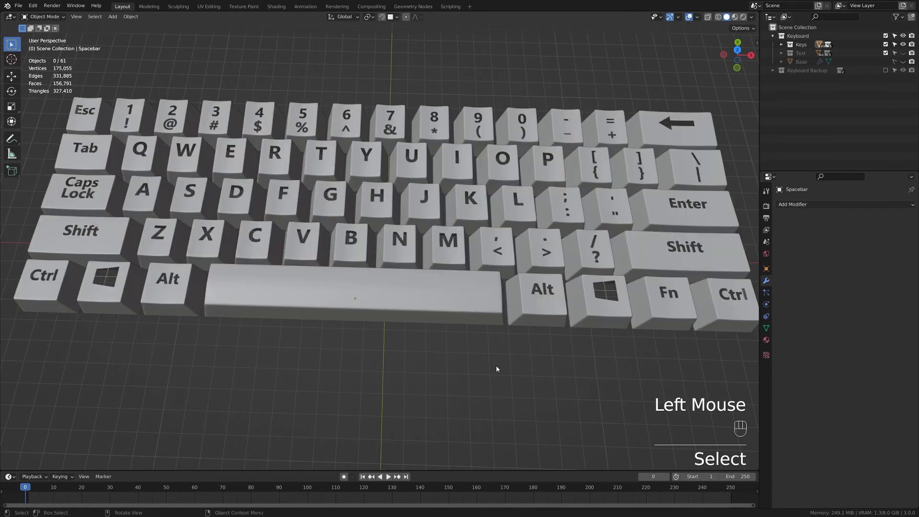
# - Reveal the hidden keyboard base and clear the selection
pyautogui.hotkey('alt', 'h')
pyautogui.click(412, 381)
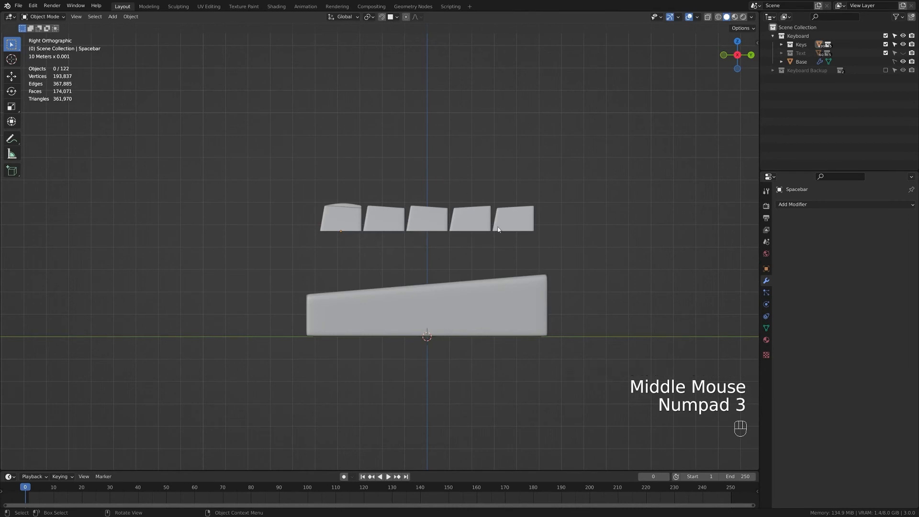
# - Lay a ruler along the sloped upper edge of the base in the right orthographic view
pyautogui.scroll(2, 550, 237)
pyautogui.keyDown('shift'); pyautogui.moveTo(555, 238); pyautogui.dragTo(383, 199, button='middle'); pyautogui.keyUp('shift')
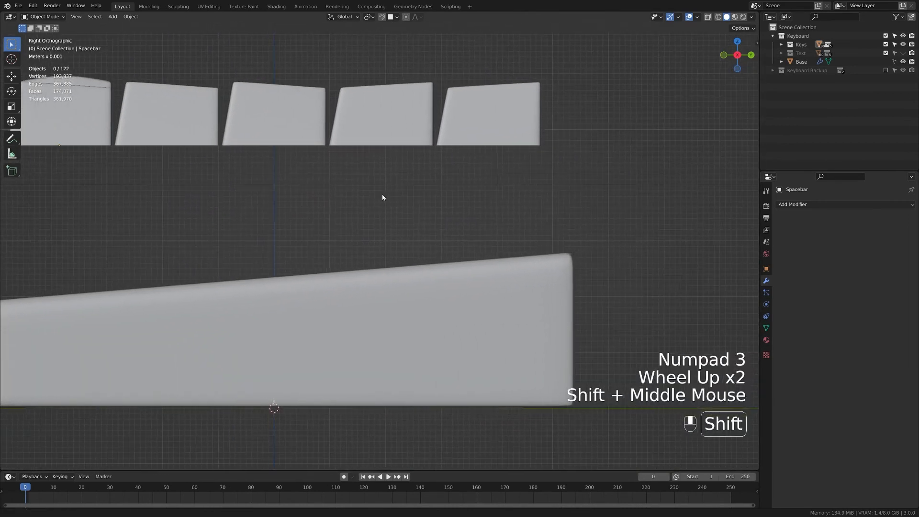
pyautogui.scroll(2, 597, 209)
pyautogui.keyDown('shift'); pyautogui.moveTo(597, 209); pyautogui.dragTo(314, 168, button='middle'); pyautogui.keyUp('shift')
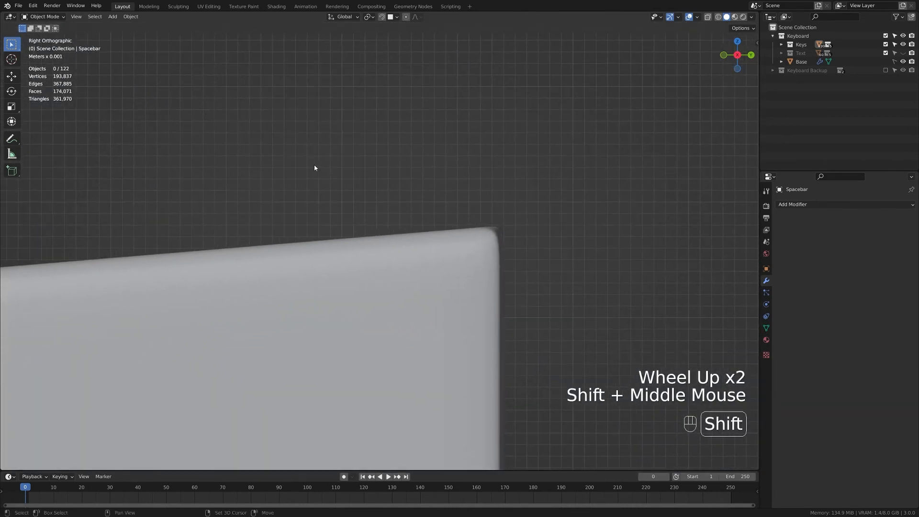
pyautogui.click(17, 154)
pyautogui.scroll(4, 345, 237)
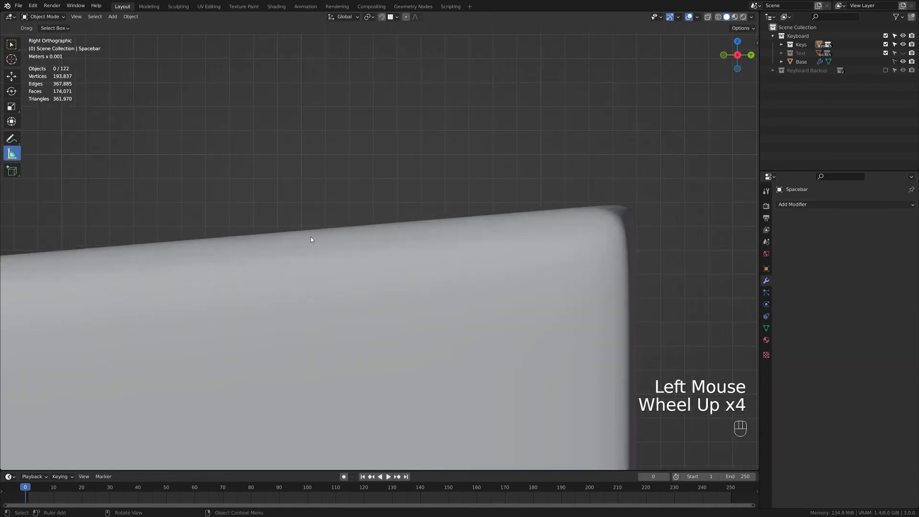
pyautogui.moveTo(300, 230); pyautogui.dragTo(375, 203)
pyautogui.click(639, 202)
# - Align the ruler's ends with the base's sloped edge and measure its angle against the horizontal
pyautogui.scroll(2, 145, 194)
pyautogui.keyDown('shift'); pyautogui.moveTo(145, 195); pyautogui.dragTo(399, 223, button='middle'); pyautogui.keyUp('shift')
pyautogui.scroll(1, 399, 223)
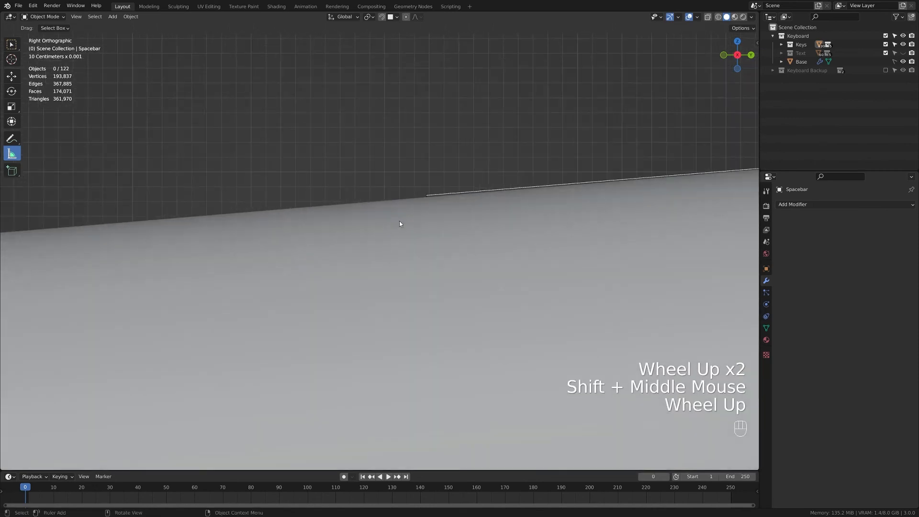
pyautogui.click(426, 195)
pyautogui.scroll(-2, 492, 199)
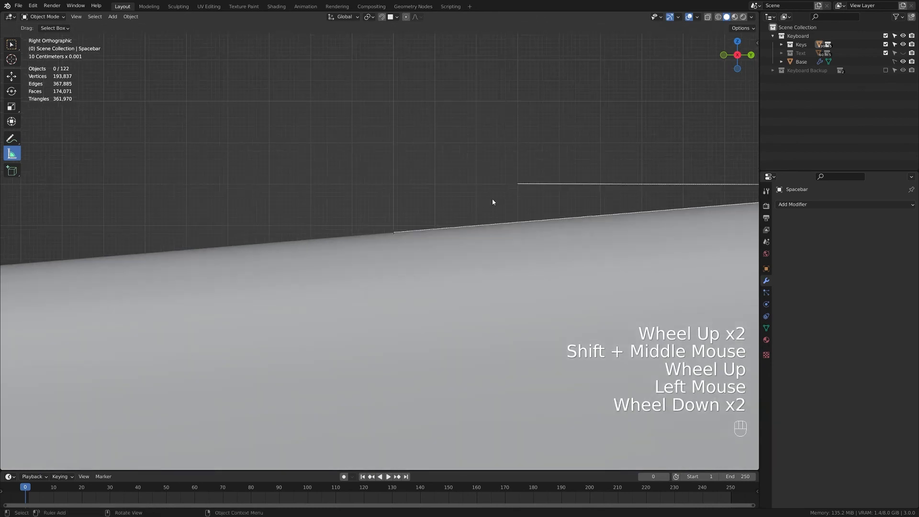
pyautogui.moveTo(492, 199)
pyautogui.keyDown('shift'); pyautogui.mouseDown(button='middle')
pyautogui.moveTo(173, 197)
pyautogui.moveTo(594, 170)
pyautogui.moveTo(406, 238)
pyautogui.moveTo(570, 168)
pyautogui.moveTo(496, 202)
pyautogui.mouseUp(button='middle'); pyautogui.keyUp('shift')
pyautogui.scroll(1, 595, 170)
pyautogui.scroll(1, 595, 170)
pyautogui.scroll(1, 570, 167)
pyautogui.moveTo(495, 202); pyautogui.dragTo(488, 199)
pyautogui.moveTo(485, 199); pyautogui.dragTo(486, 198)
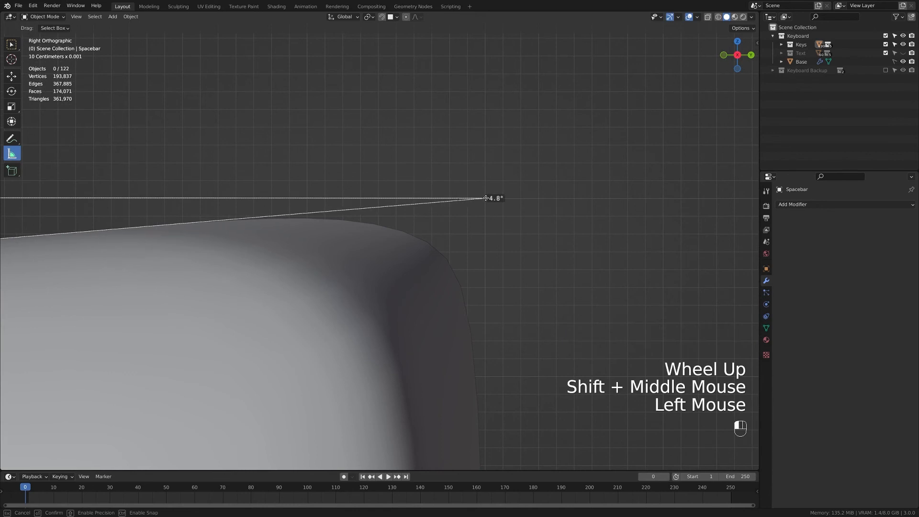
# - Select the Enter key and snap the 3D cursor to its origin
pyautogui.click(342, 134)
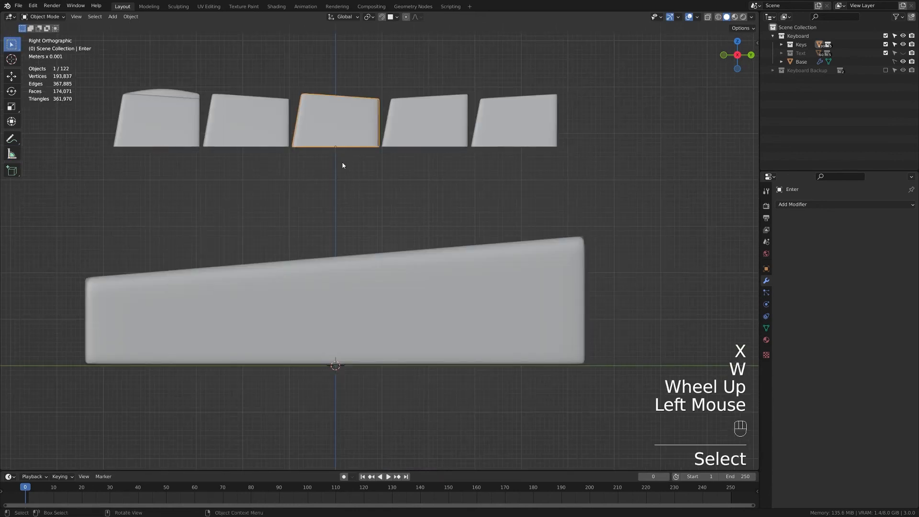
pyautogui.moveTo(342, 164); pyautogui.dragTo(358, 203, button='middle')
pyautogui.scroll(-3, 358, 203)
pyautogui.hotkey('shift', 's')
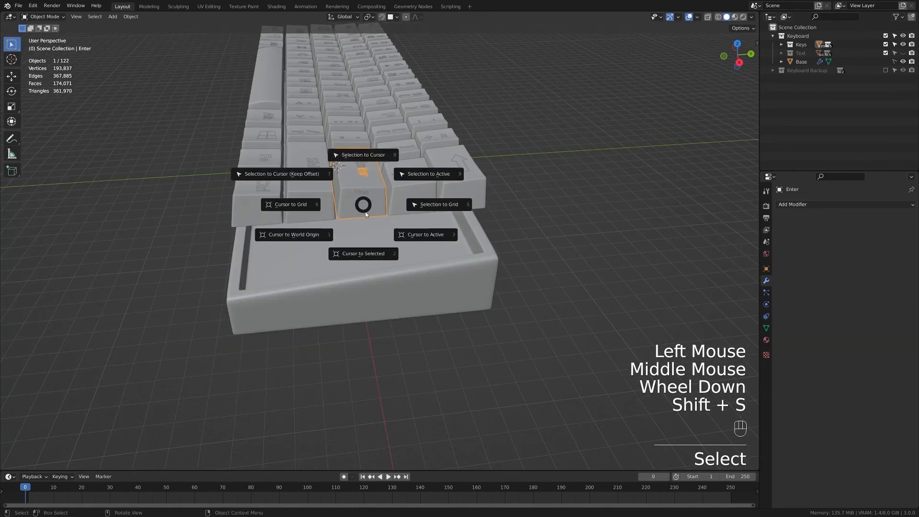
pyautogui.click(374, 252)
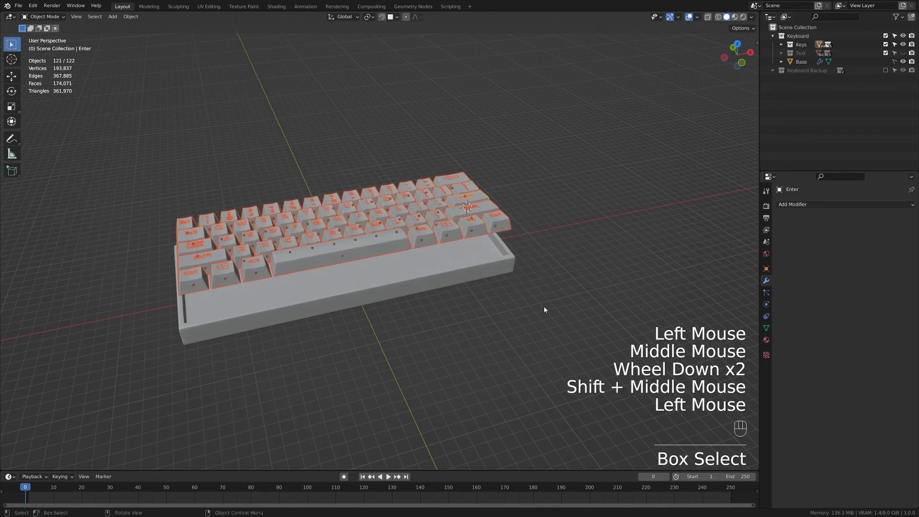
# - Reduce the selection of all keys and their child pieces to the parent key objects
pyautogui.moveTo(543, 307); pyautogui.dragTo(412, 225, button='middle')
pyautogui.click(95, 16)
pyautogui.moveTo(133, 125)
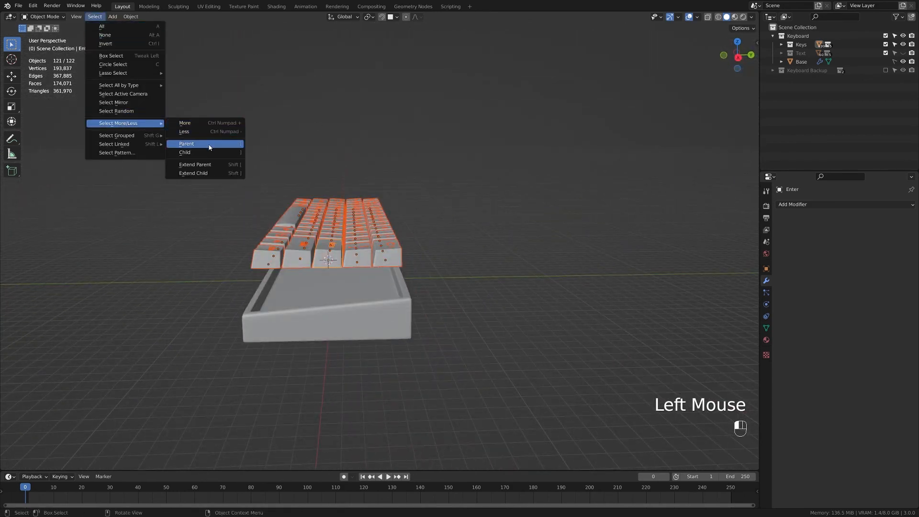
pyautogui.click(186, 144)
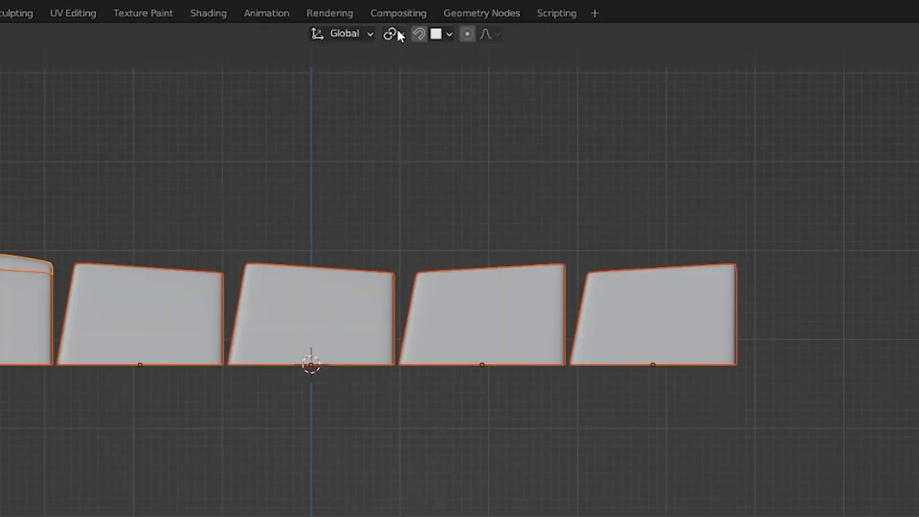
# - Set the pivot point to 3D Cursor and rotate the selected keys to match the slope of the base
pyautogui.click(371, 17)
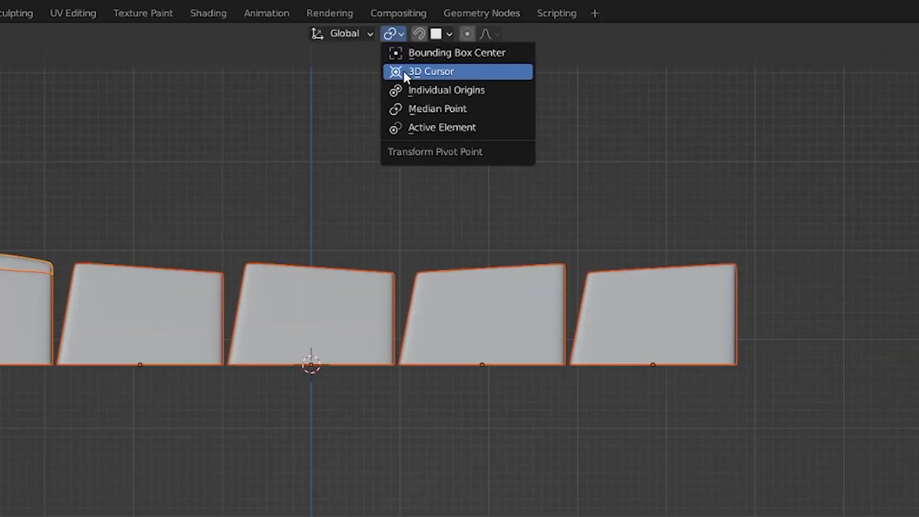
pyautogui.click(404, 72)
pyautogui.keyDown('shift'); pyautogui.moveTo(391, 407); pyautogui.dragTo(393, 422, button='middle'); pyautogui.keyUp('shift')
pyautogui.scroll(-2, 389, 432)
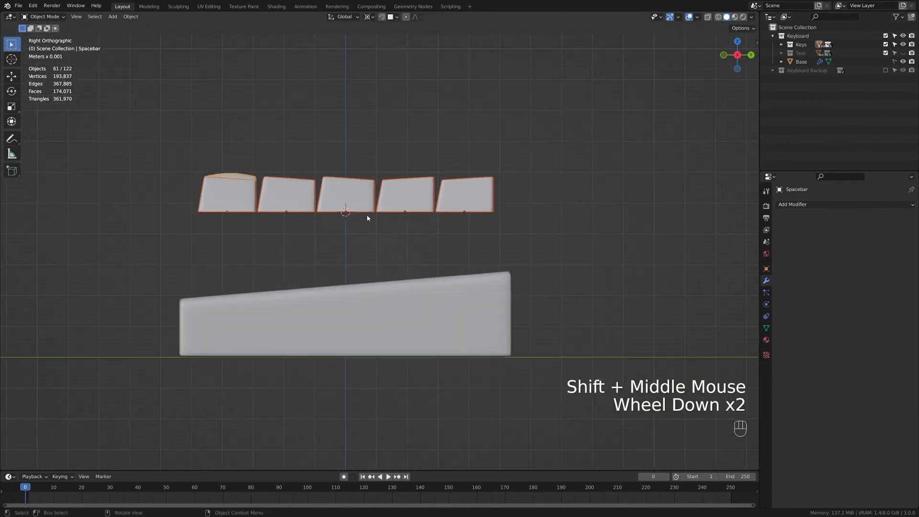
pyautogui.press('r')
pyautogui.click(421, 244)
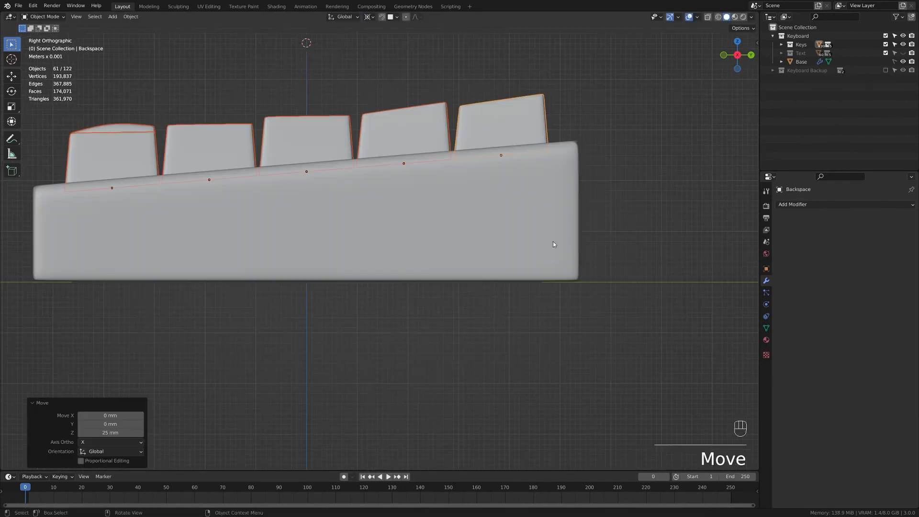
# - Examine from the side how the rear row of keys sits in the base near its back edge
pyautogui.keyDown('shift'); pyautogui.moveTo(565, 118); pyautogui.dragTo(466, 158, button='middle'); pyautogui.keyUp('shift')
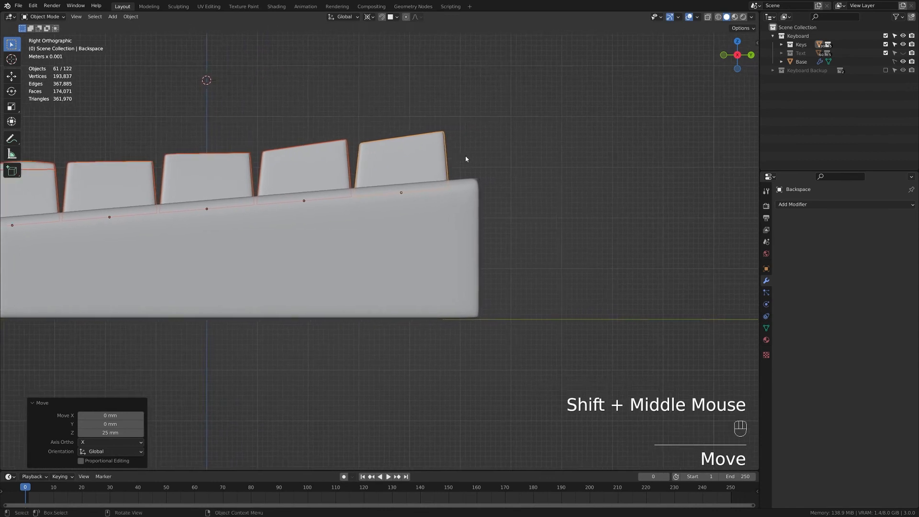
pyautogui.scroll(2, 565, 128)
pyautogui.scroll(3, 595, 99)
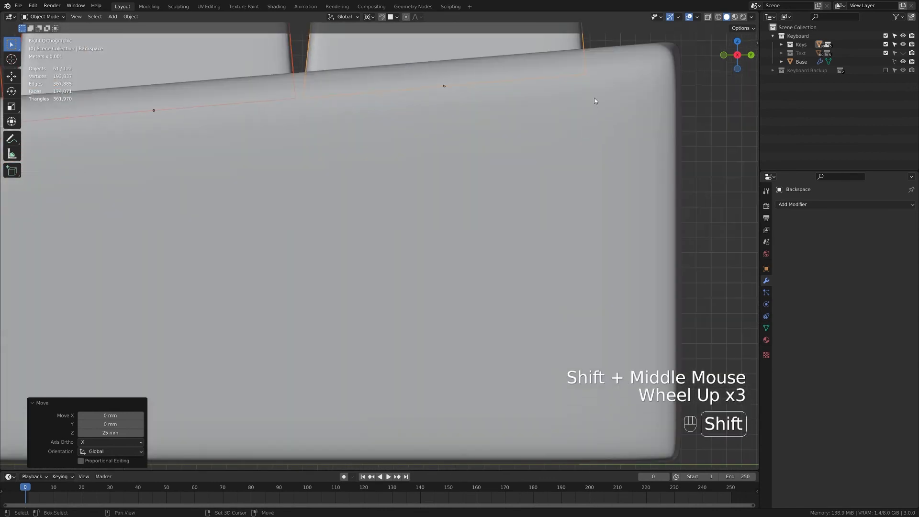
pyautogui.keyDown('shift'); pyautogui.moveTo(596, 99); pyautogui.dragTo(481, 316, button='middle'); pyautogui.keyUp('shift')
pyautogui.keyDown('shift'); pyautogui.moveTo(562, 211); pyautogui.dragTo(496, 199, button='middle'); pyautogui.keyUp('shift')
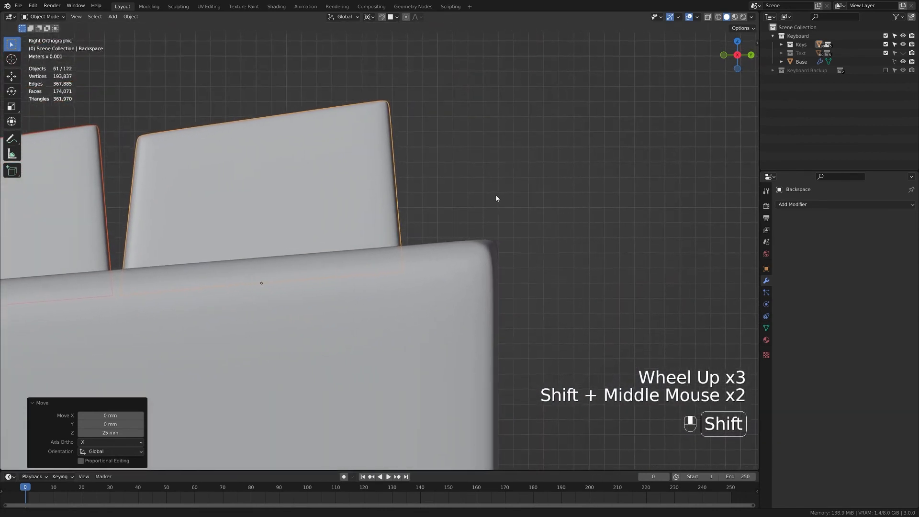
pyautogui.scroll(-2, 504, 240)
pyautogui.keyDown('shift'); pyautogui.moveTo(504, 240); pyautogui.dragTo(507, 157, button='middle'); pyautogui.keyUp('shift')
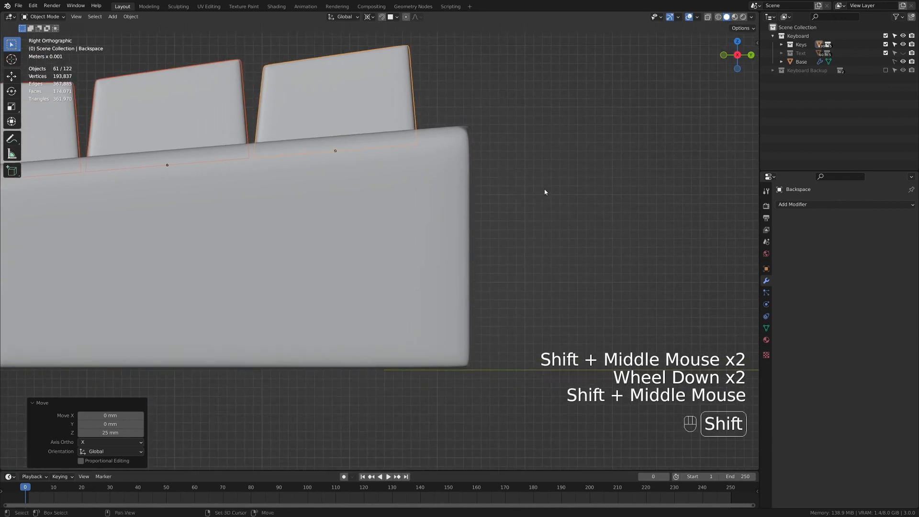
pyautogui.keyDown('shift'); pyautogui.moveTo(546, 191); pyautogui.dragTo(536, 225, button='middle'); pyautogui.keyUp('shift')
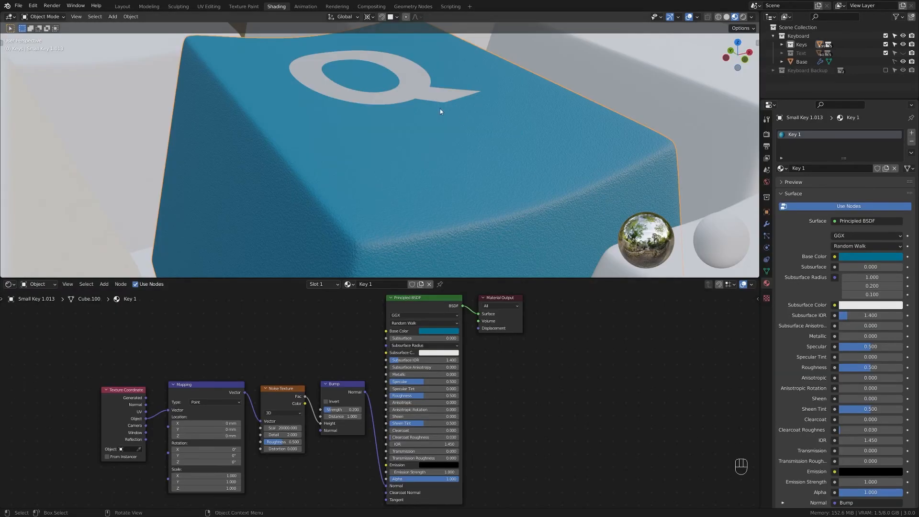
# - Pick the Q key's backplate and switch the selection of all key pieces to their parent keys
pyautogui.click(441, 108)
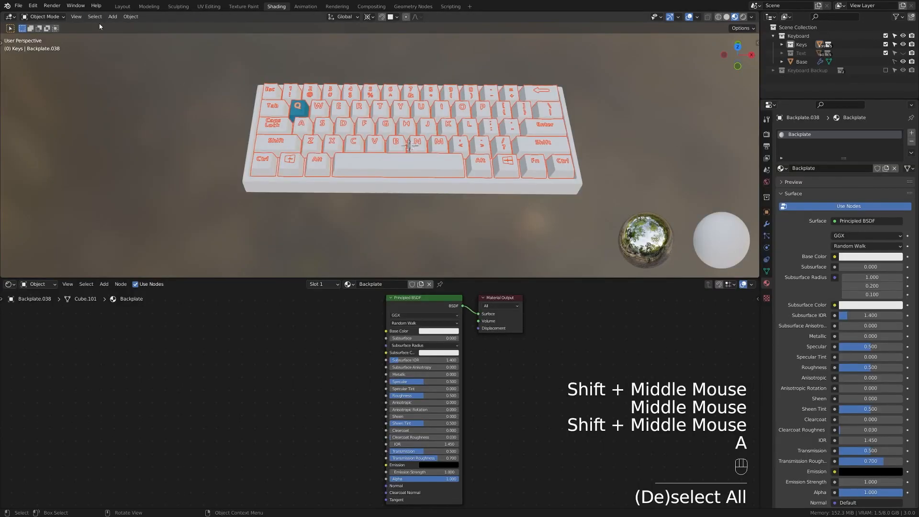
pyautogui.click(95, 17)
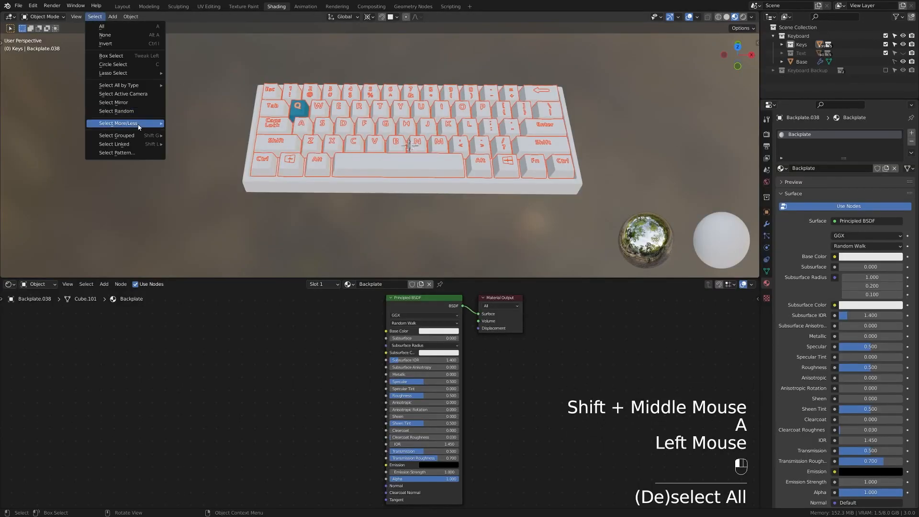
pyautogui.moveTo(147, 125)
pyautogui.click(186, 143)
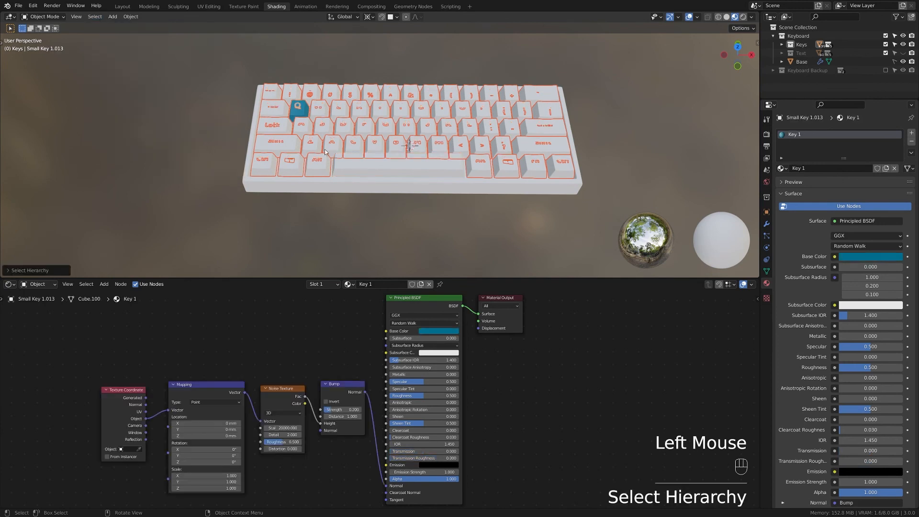
# - Add the spacebar to the selection, make the Q key active and link its Key 1 material to all selected keys
pyautogui.keyDown('shift'); pyautogui.click(364, 170); pyautogui.keyUp('shift')
pyautogui.keyDown('shift'); pyautogui.click(299, 109); pyautogui.keyUp('shift')
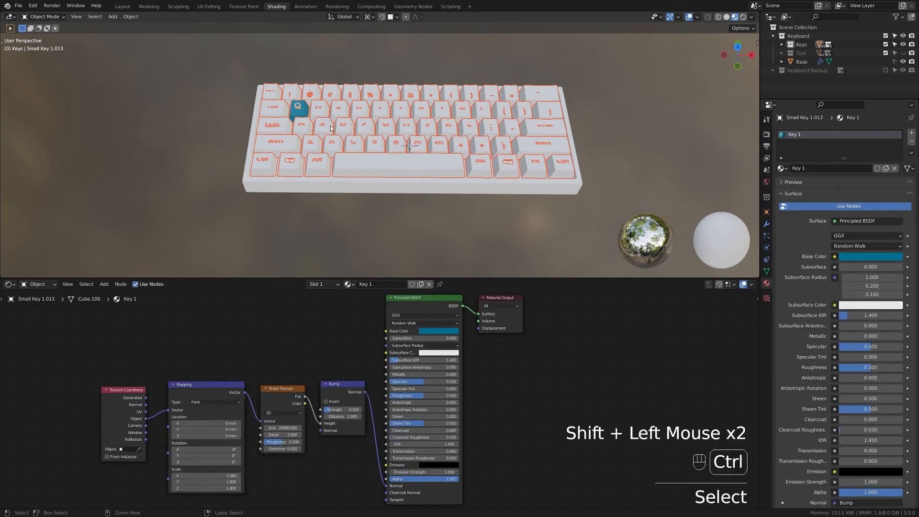
pyautogui.hotkey('ctrl', 'l')
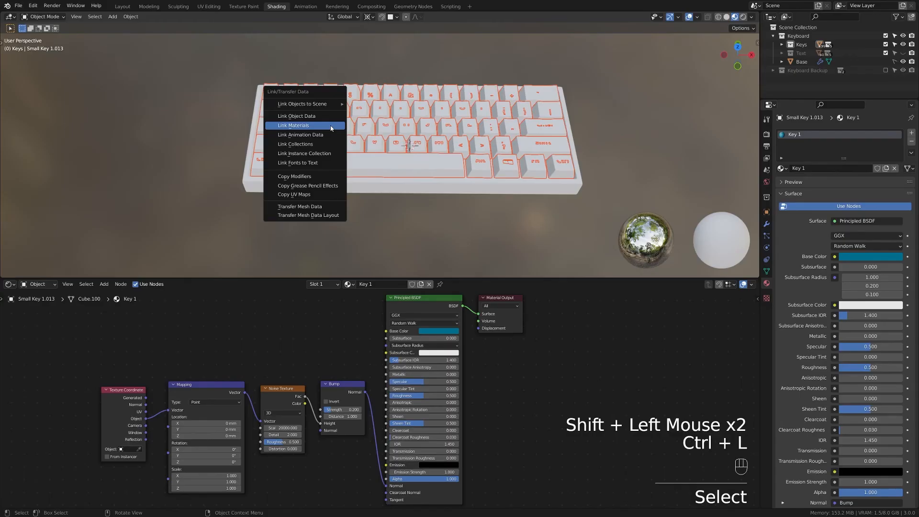
pyautogui.click(510, 251)
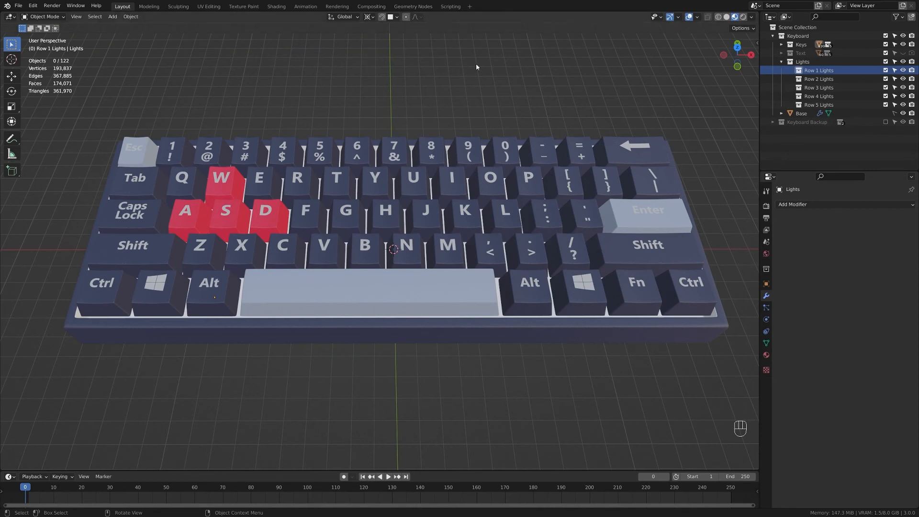
# - Snap the 3D cursor to the Esc key and add a point light there in the Row 1 Lights collection
pyautogui.click(147, 157)
pyautogui.hotkey('shift', 's')
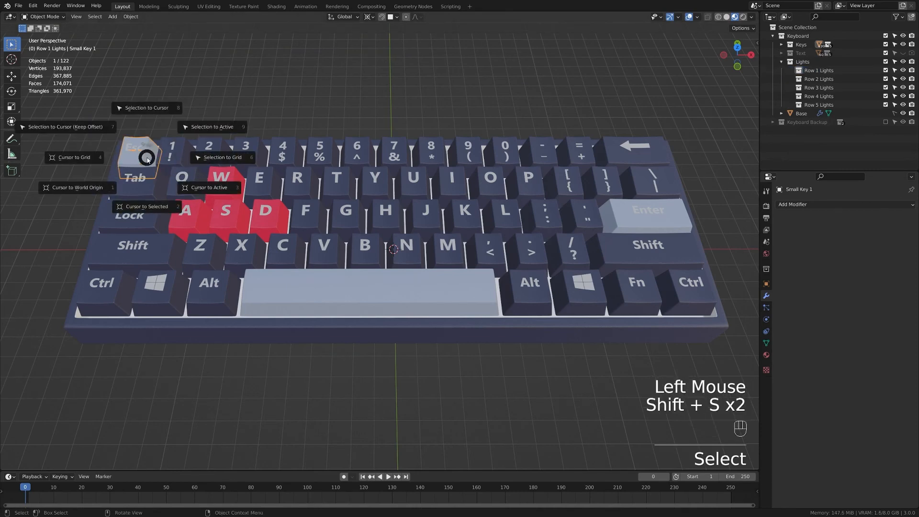
pyautogui.hotkey('shift', 'a')
pyautogui.moveTo(159, 193)
pyautogui.click(194, 189)
# - Snap the 3D cursor to the 1 key and add a point light there
pyautogui.click(185, 155)
pyautogui.hotkey('shift', 's')
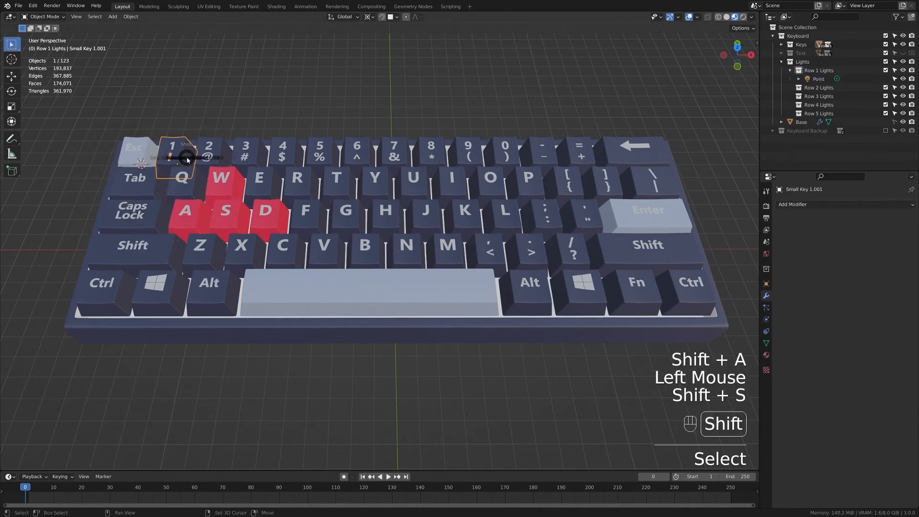
pyautogui.click(181, 206)
pyautogui.hotkey('shift', 'a')
pyautogui.click(230, 201)
# - Snap the 3D cursor to the 2 key and add a point light there
pyautogui.click(209, 152)
pyautogui.hotkey('shift', 's')
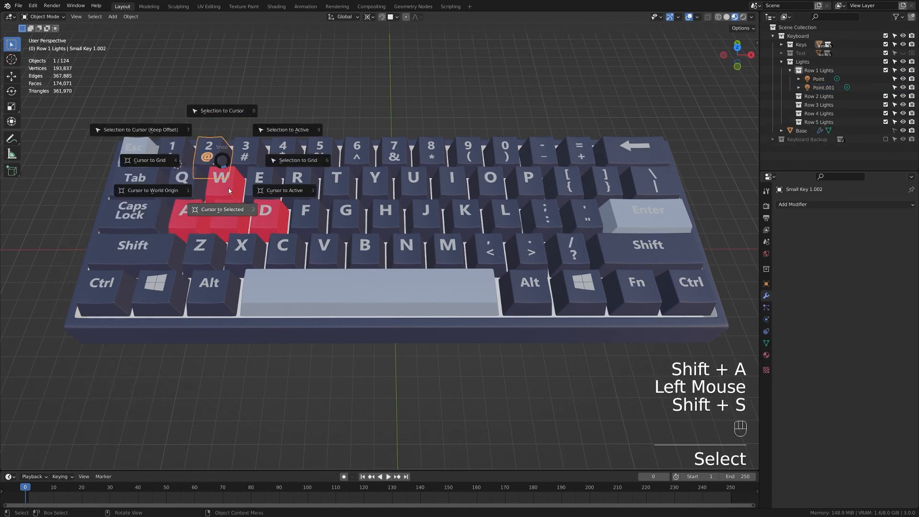
pyautogui.click(222, 206)
pyautogui.hotkey('shift', 'a')
pyautogui.moveTo(230, 204)
pyautogui.click(262, 201)
# - Snap the 3D cursor to the 3 key and add a point light there
pyautogui.click(249, 154)
pyautogui.hotkey('shift', 's')
pyautogui.click(259, 213)
pyautogui.hotkey('shift', 'a')
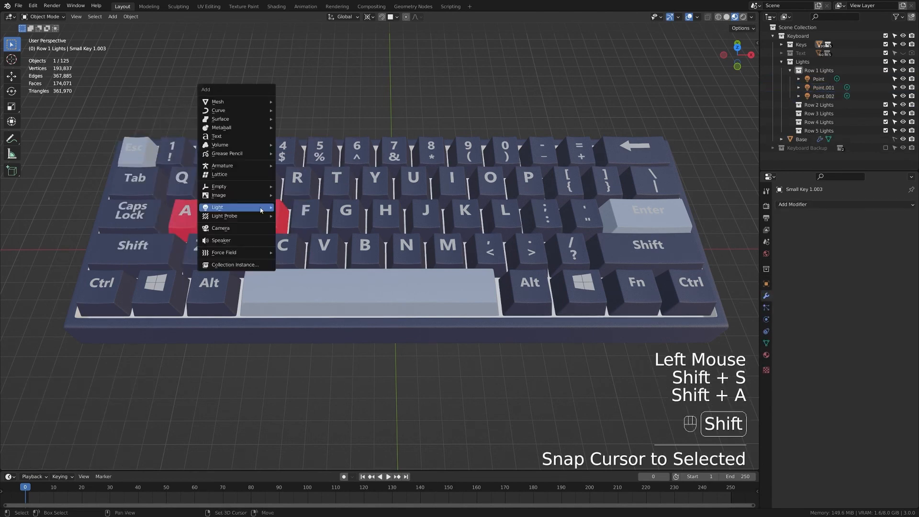
pyautogui.moveTo(261, 204)
pyautogui.click(294, 201)
# - Snap the 3D cursor to the 4 key and add a point light there
pyautogui.click(294, 159)
pyautogui.hotkey('shift', 's')
pyautogui.click(301, 208)
pyautogui.hotkey('shift', 'a')
pyautogui.click(330, 205)
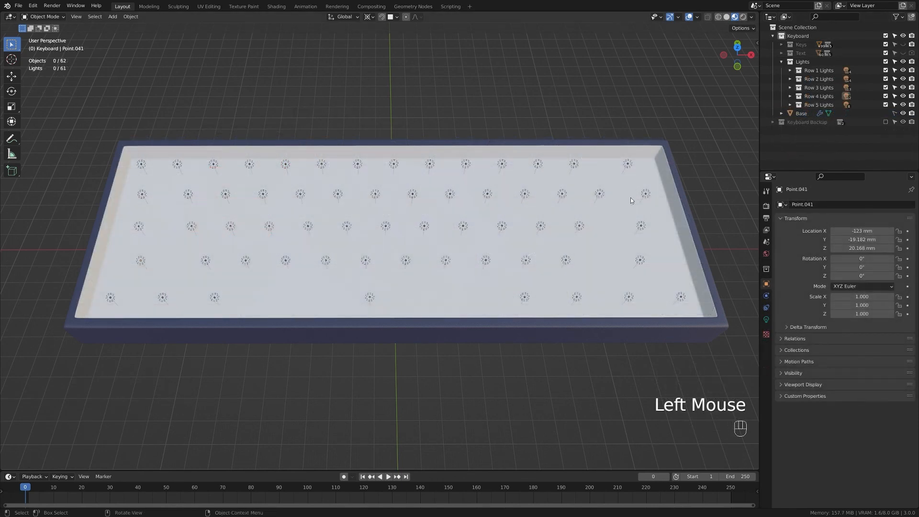
# - Select all the point lights and set the radius of every one to 10 mm
pyautogui.press('a')
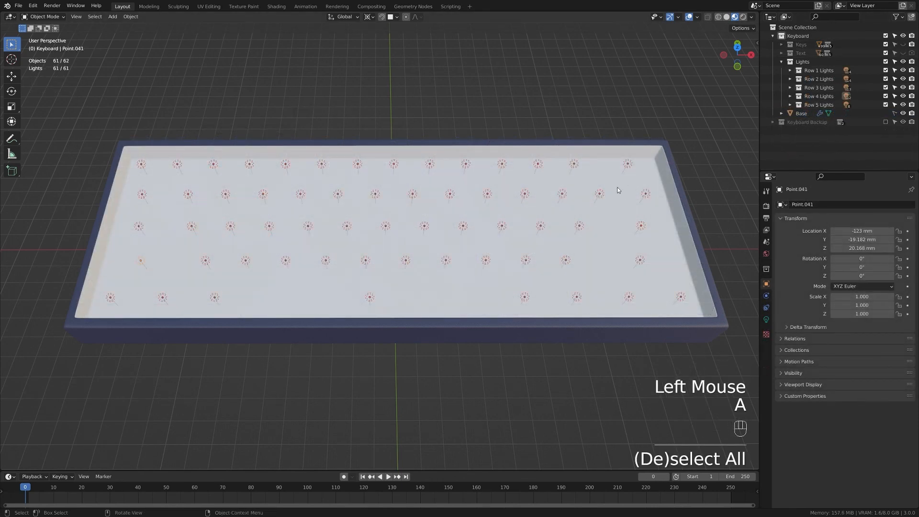
pyautogui.click(766, 319)
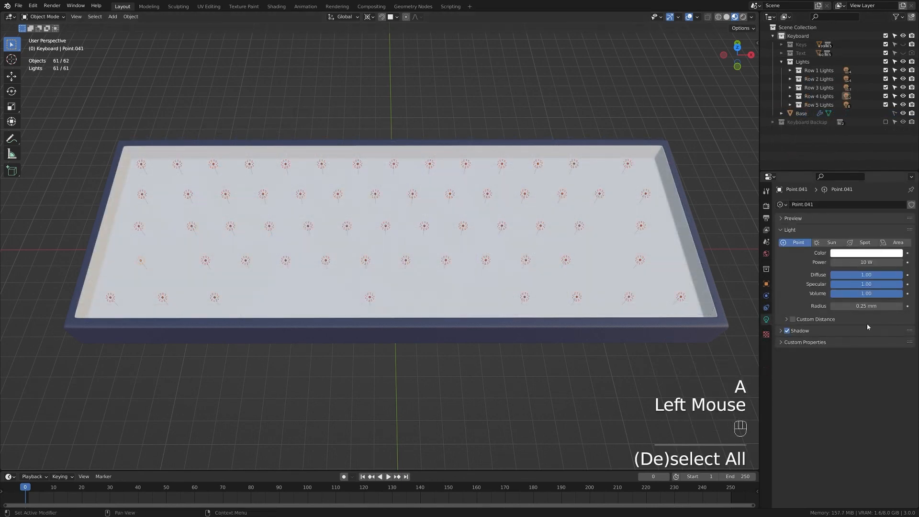
pyautogui.doubleClick(860, 306)
pyautogui.write('1')
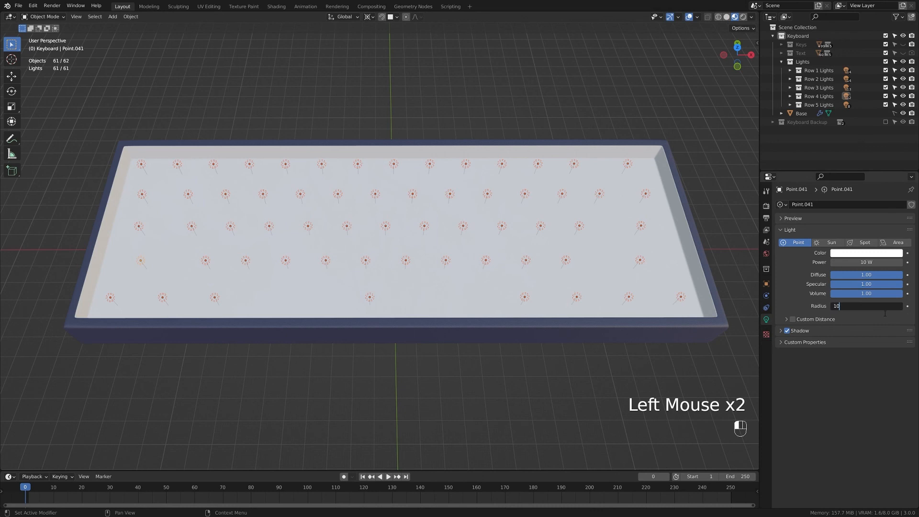
pyautogui.write('0')
pyautogui.hotkey('alt', 'Return')
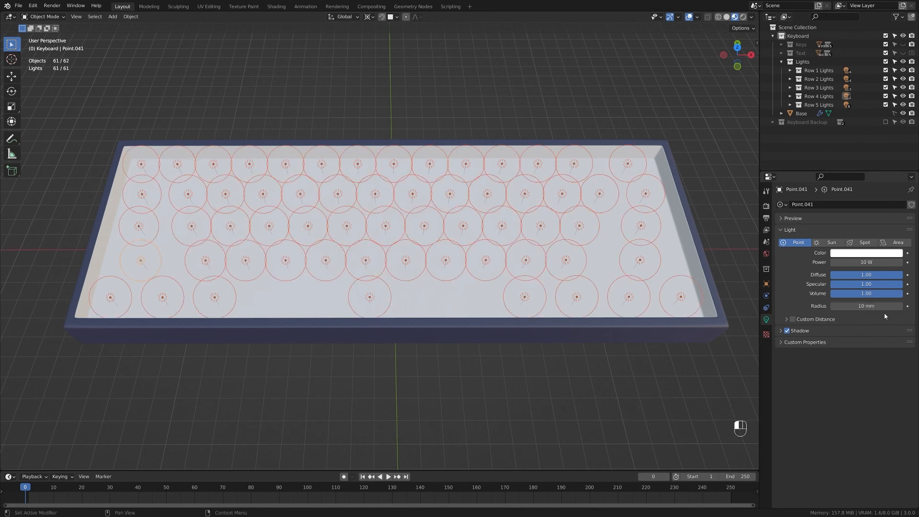